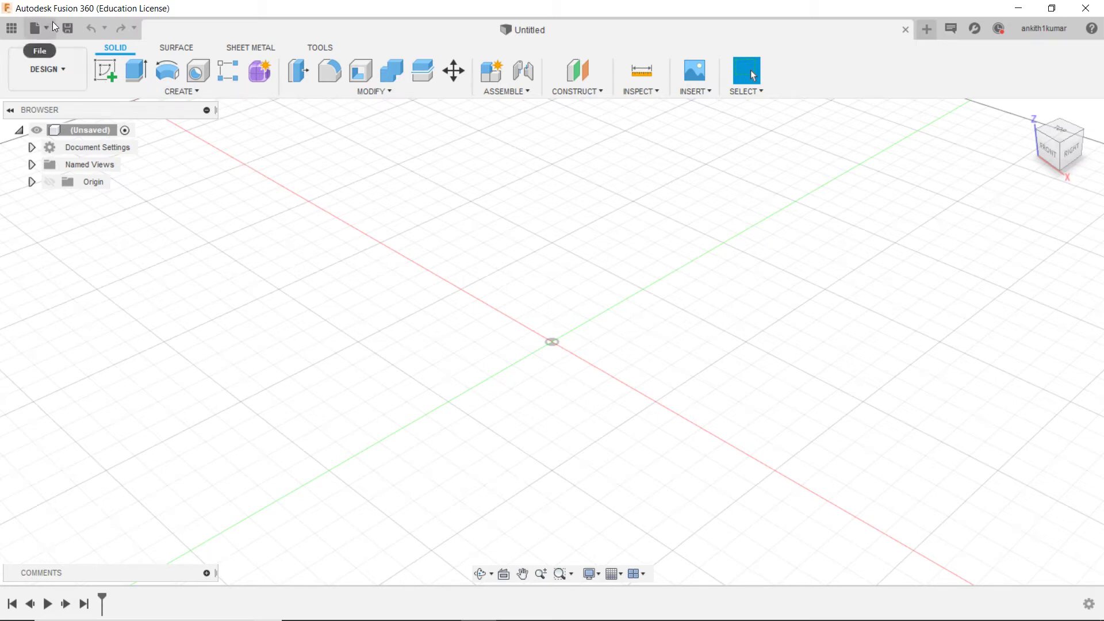
Start a sketch on the vertical origin plane and draw a short vertical line up from the origin.
{"action": "left_click", "coordinate": [104, 64]}
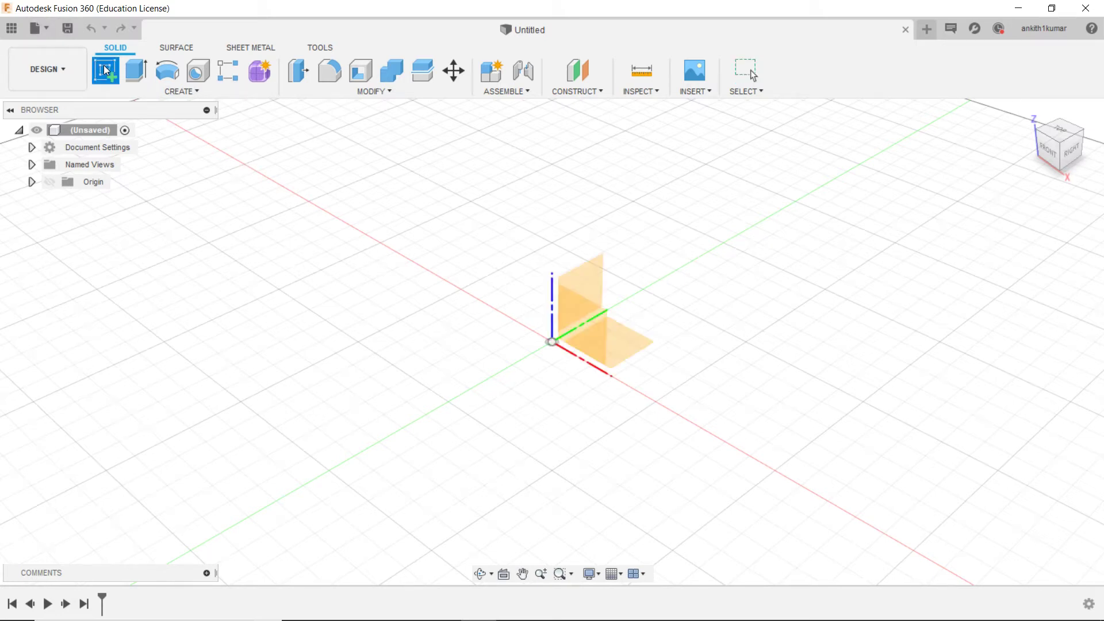
{"action": "left_click", "coordinate": [594, 275]}
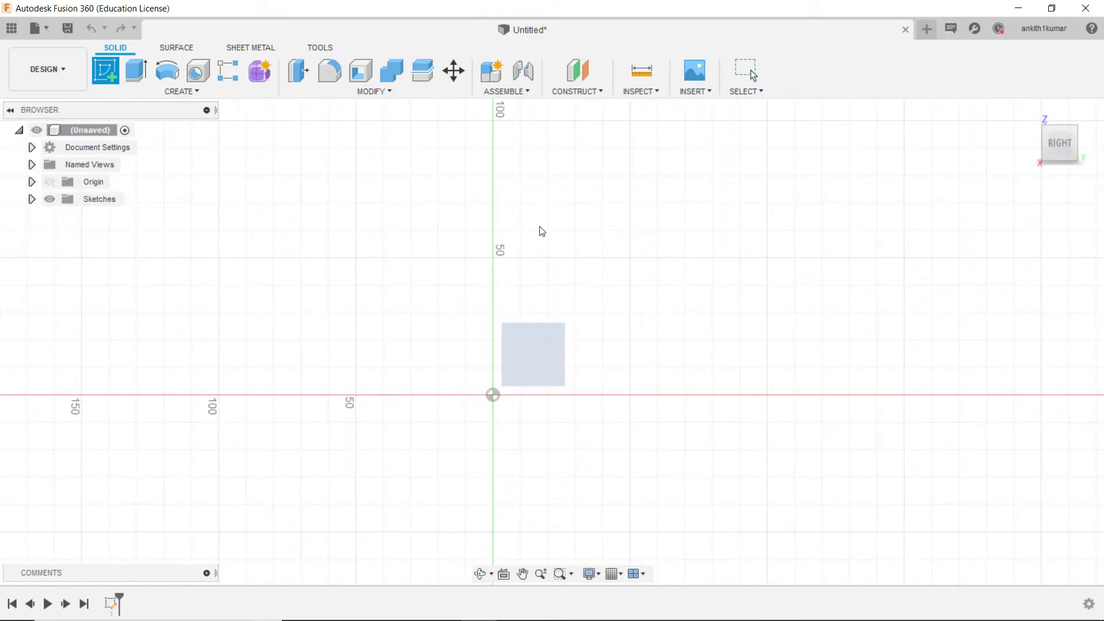
{"action": "left_click", "coordinate": [135, 71]}
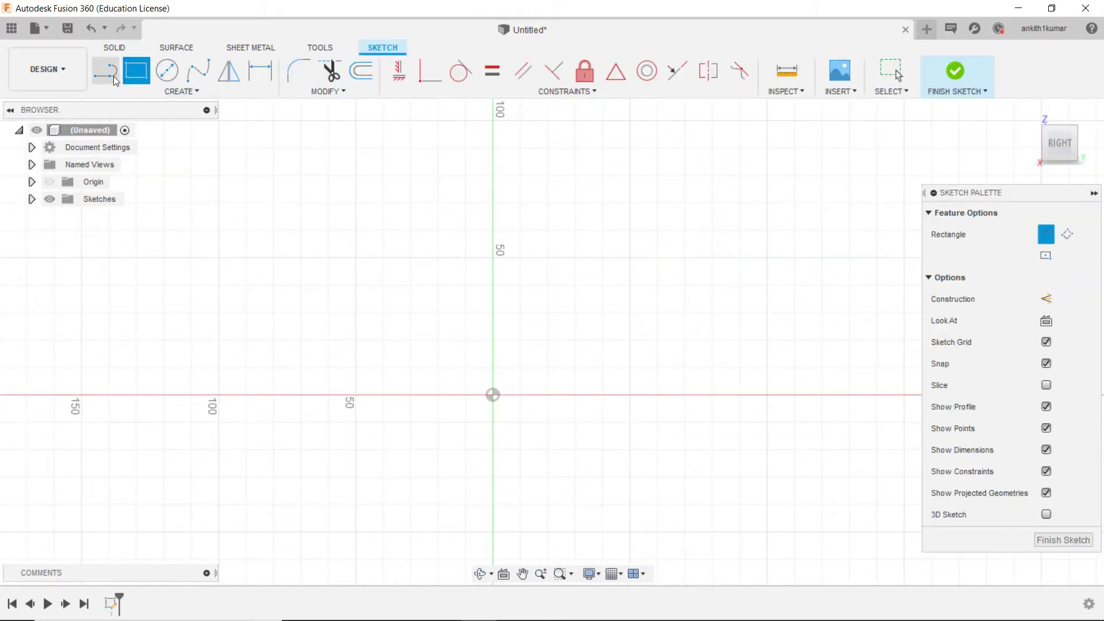
{"action": "left_click", "coordinate": [110, 76]}
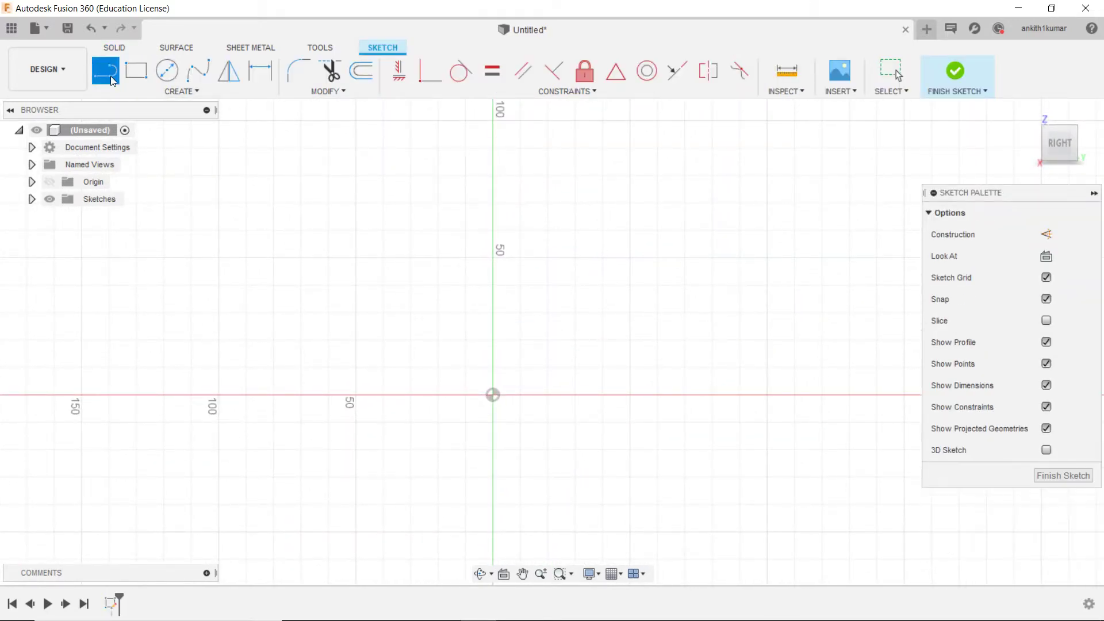
{"action": "left_click", "coordinate": [493, 395]}
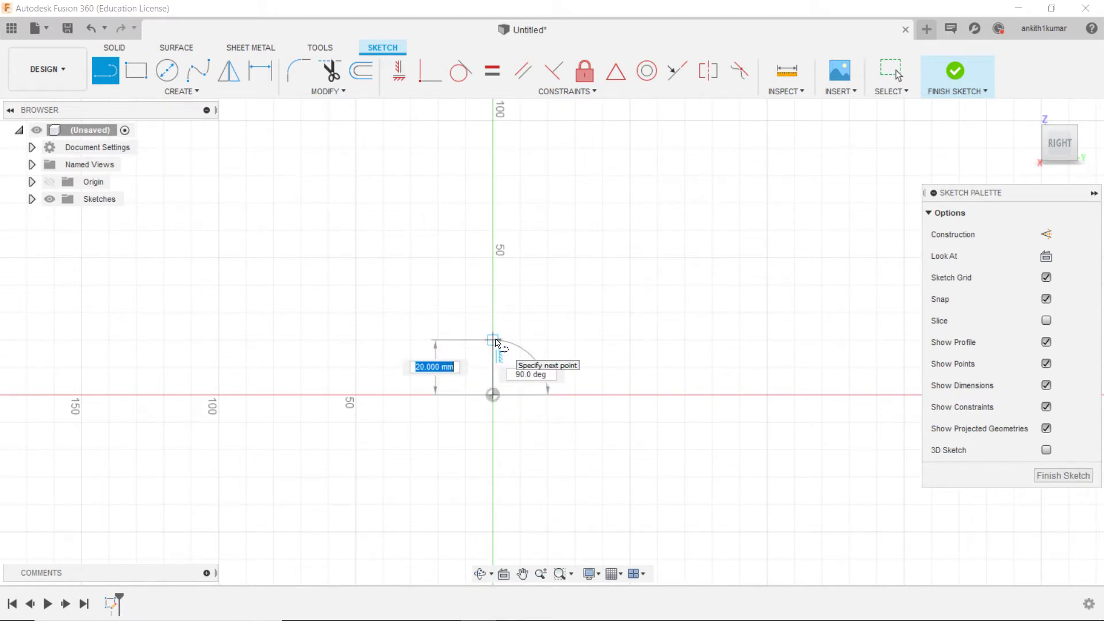
{"action": "type", "text": "1.5"}
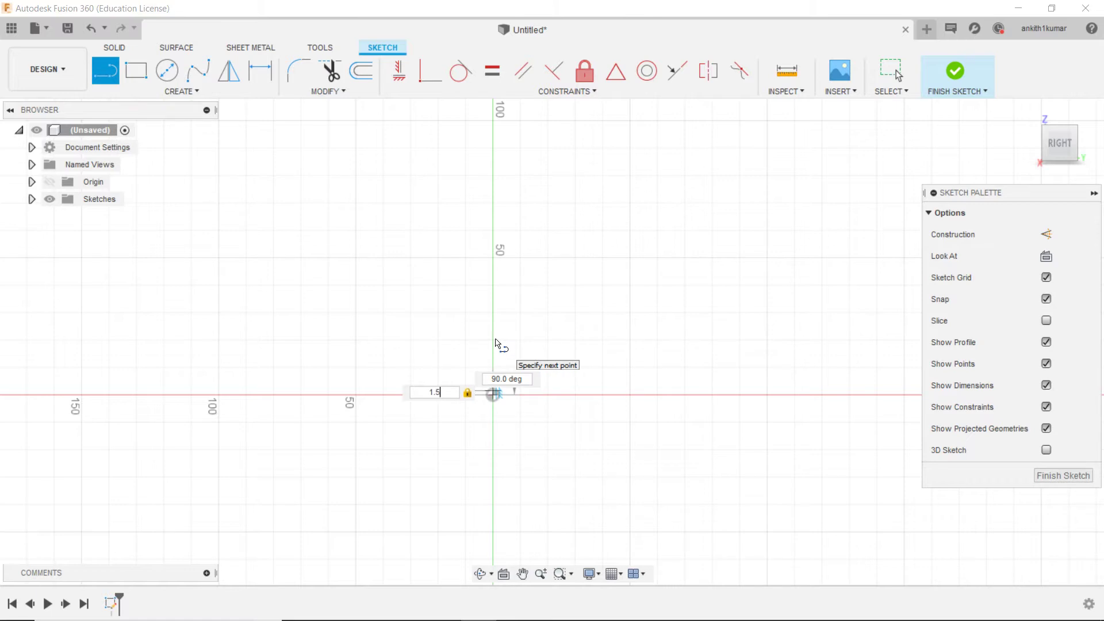
{"action": "key", "text": "Return"}
{"action": "key", "text": "Escape"}
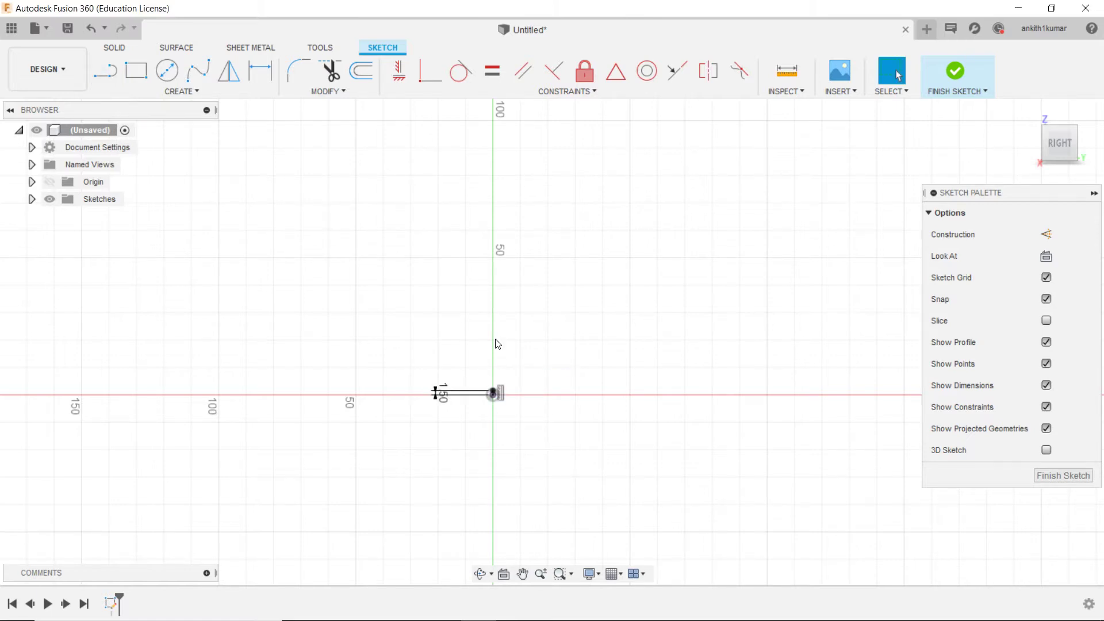
Change the vertical line's length dimension to 15 mm.
{"action": "scroll", "coordinate": [440, 392], "scroll_direction": "up", "scroll_amount": 3}
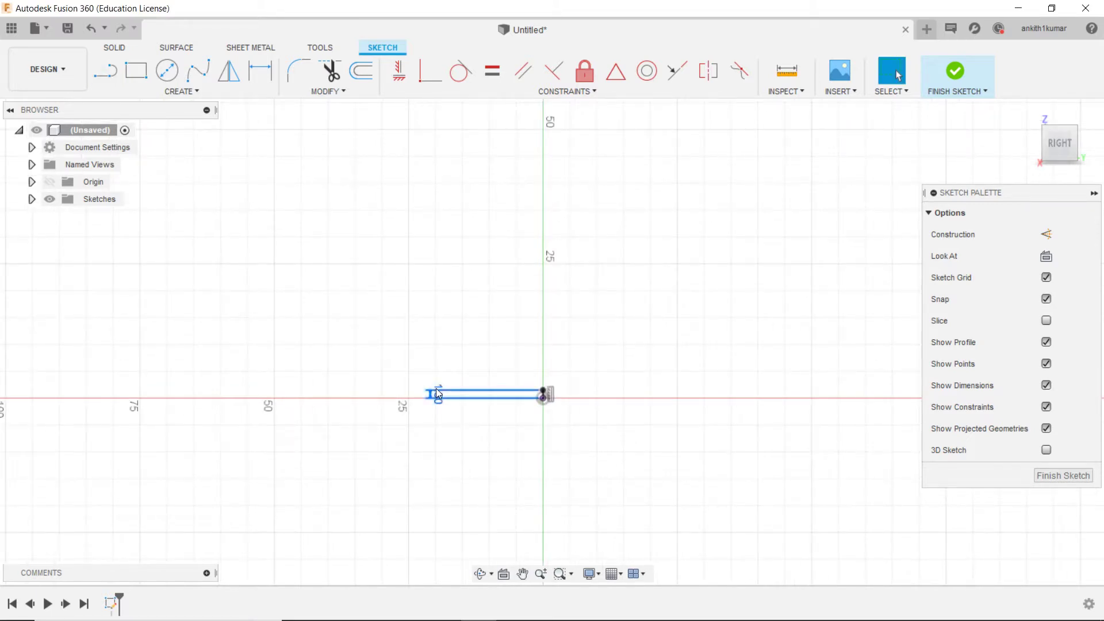
{"action": "double_click", "coordinate": [438, 394]}
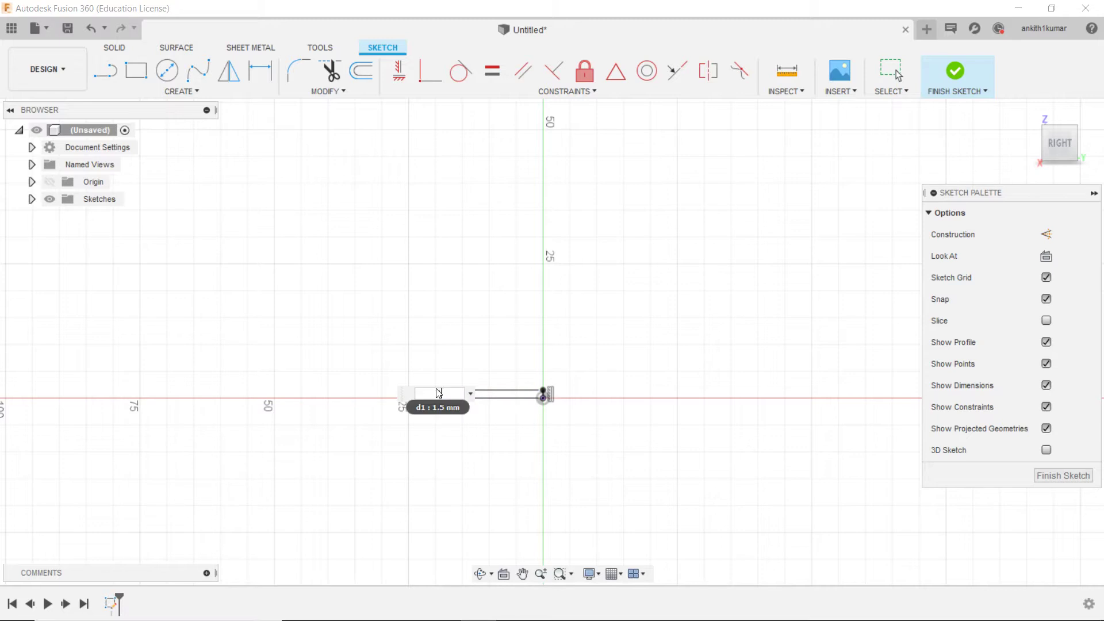
{"action": "key", "text": "BackSpace"}
{"action": "type", "text": "15"}
{"action": "key", "text": "Return"}
{"action": "scroll", "coordinate": [540, 379], "scroll_direction": "down", "scroll_amount": 1}
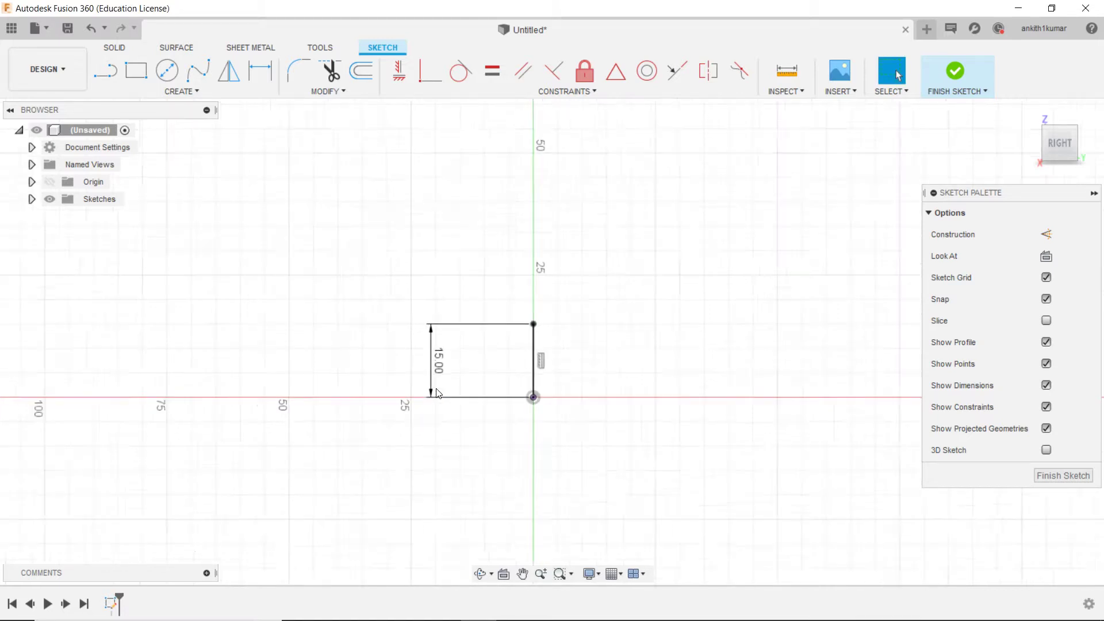
{"action": "scroll", "coordinate": [540, 379], "scroll_direction": "down", "scroll_amount": 1}
{"action": "scroll", "coordinate": [546, 378], "scroll_direction": "down", "scroll_amount": 1}
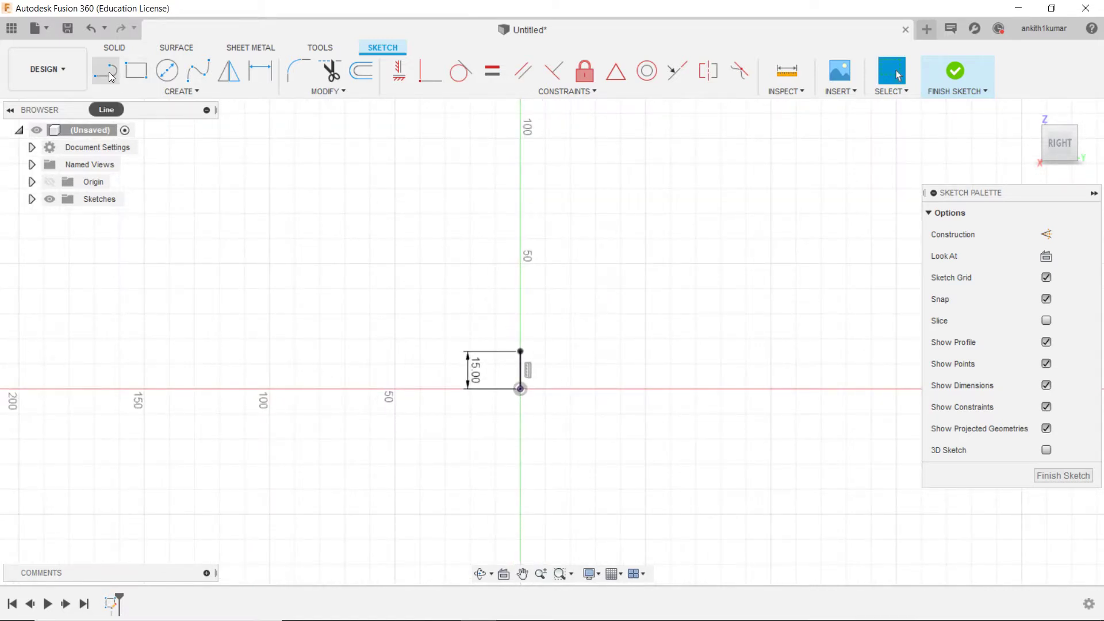
{"action": "scroll", "coordinate": [493, 443], "scroll_direction": "up", "scroll_amount": 2}
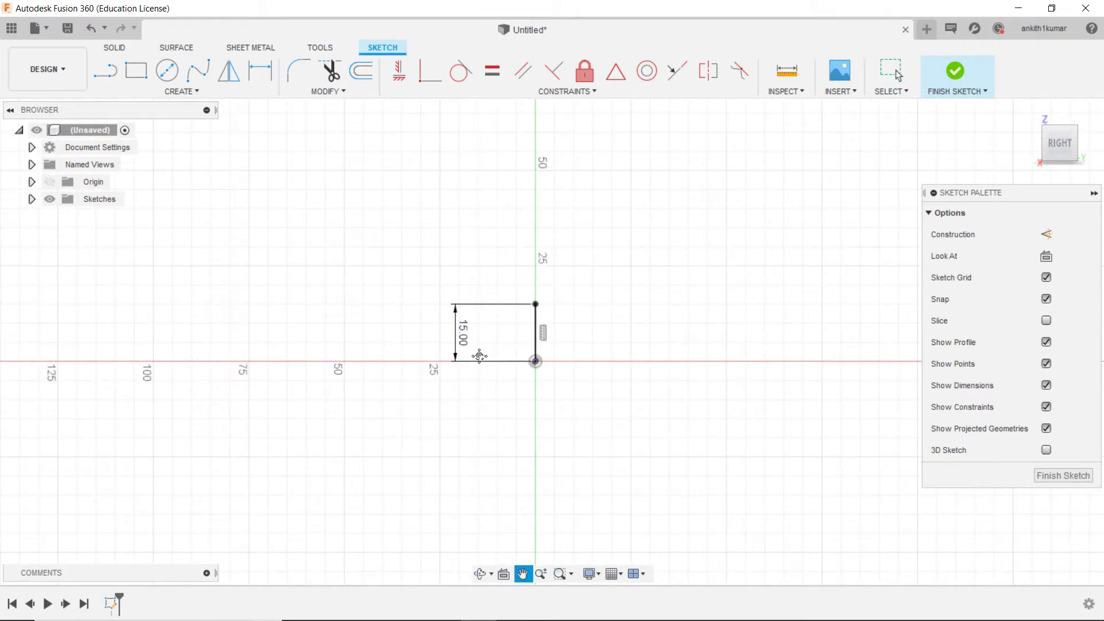
{"action": "middle_click_drag", "start_coordinate": [483, 361], "coordinate": [456, 447]}
{"action": "key", "text": "Escape"}
{"action": "scroll", "coordinate": [442, 426], "scroll_direction": "up", "scroll_amount": 2}
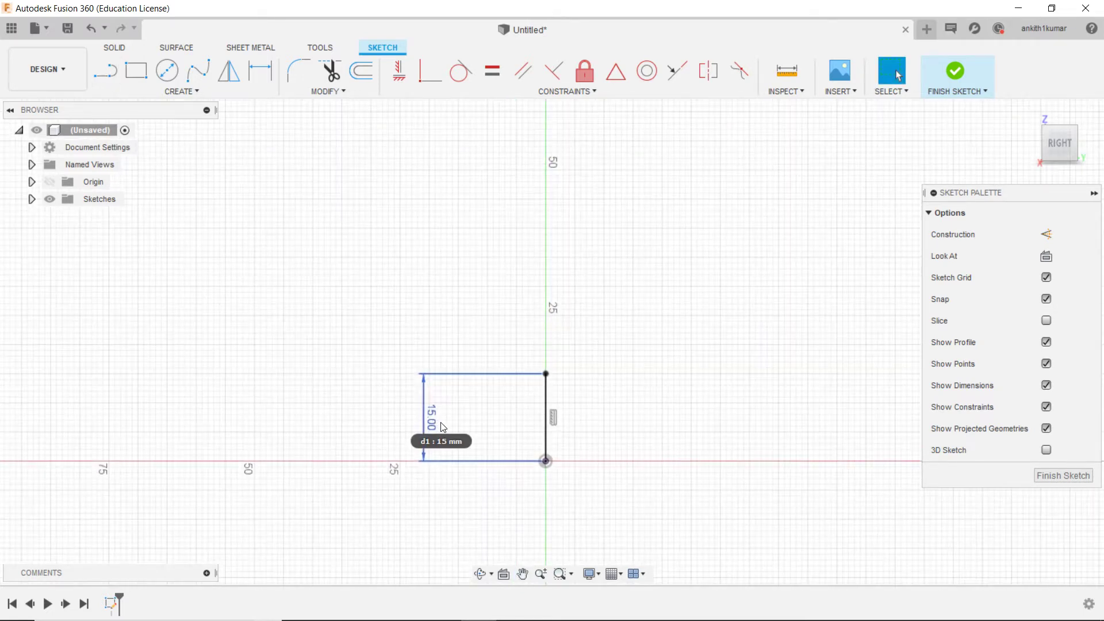
{"action": "scroll", "coordinate": [443, 426], "scroll_direction": "down", "scroll_amount": 2}
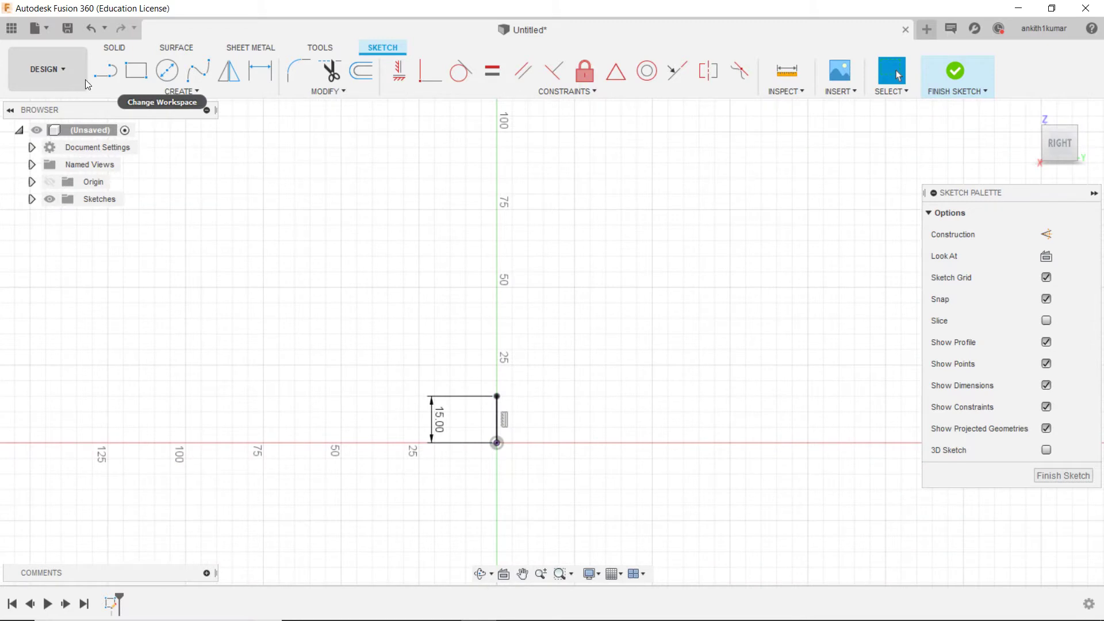
Draw a 25 mm horizontal line from the top of the 15 mm line.
{"action": "left_click", "coordinate": [105, 70]}
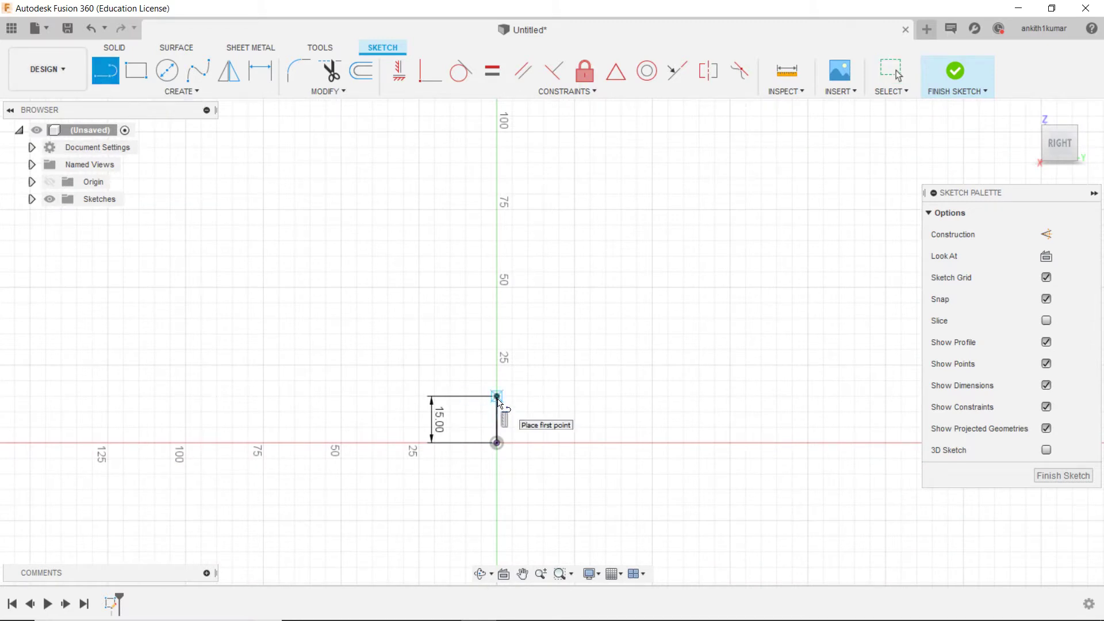
{"action": "left_click", "coordinate": [498, 397]}
{"action": "type", "text": "25"}
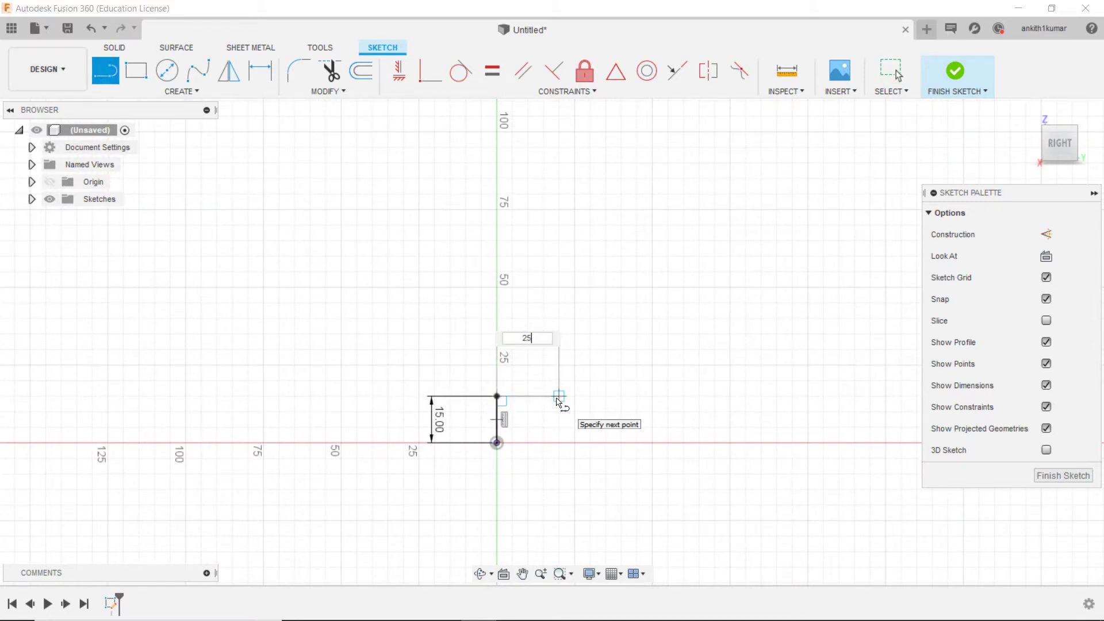
{"action": "key", "text": "Return"}
{"action": "key", "text": "Escape"}
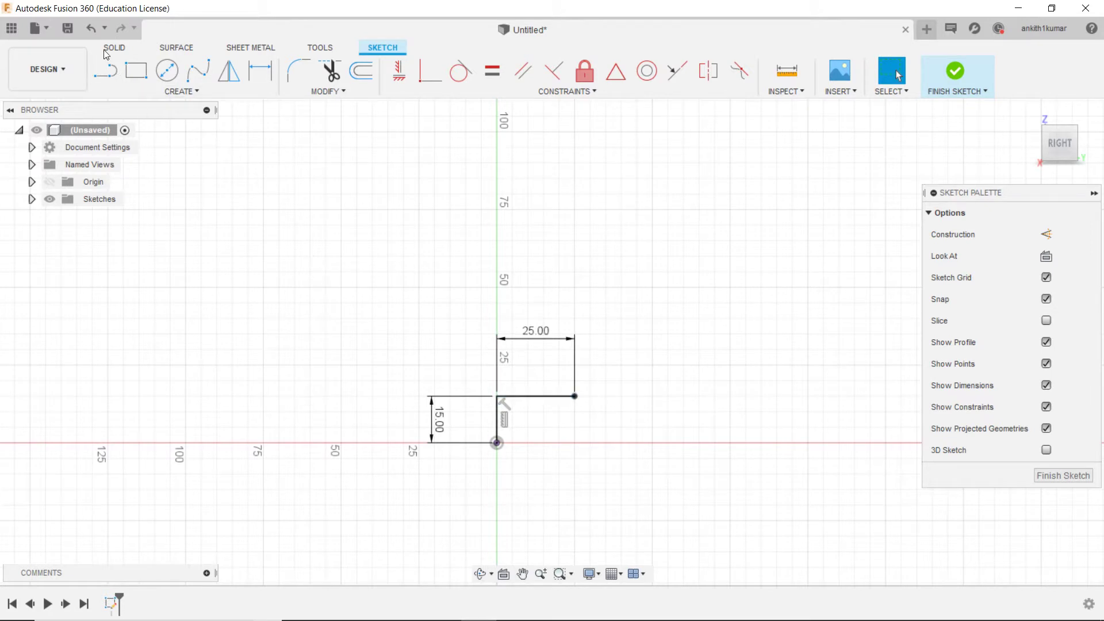
{"action": "left_click", "coordinate": [105, 70]}
{"action": "middle_click_drag", "start_coordinate": [195, 180], "coordinate": [60, 227]}
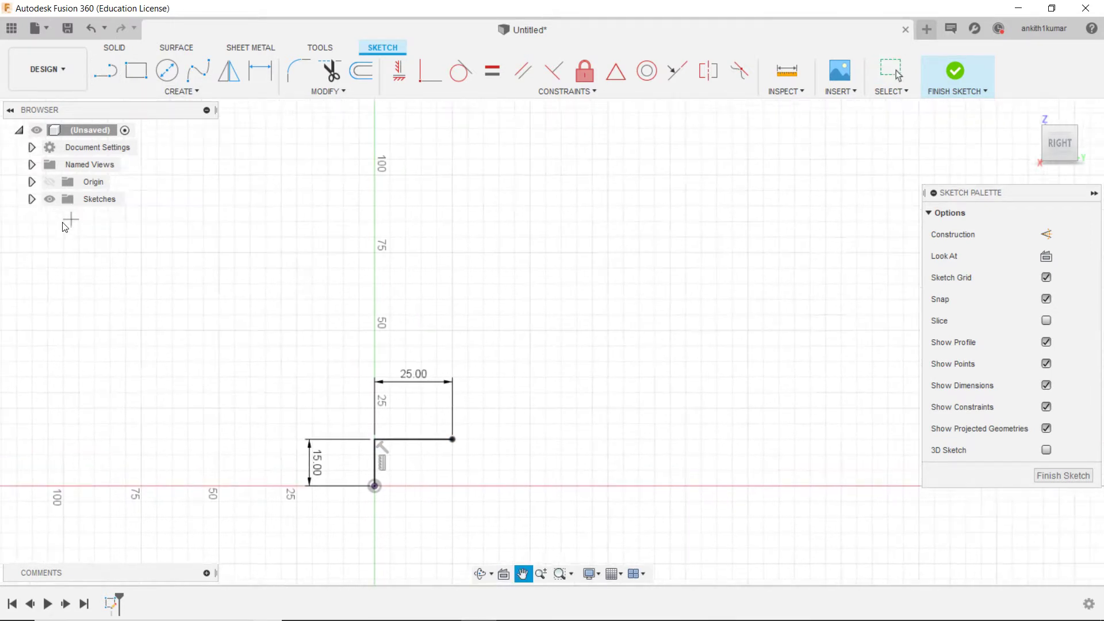
{"action": "left_click", "coordinate": [182, 91]}
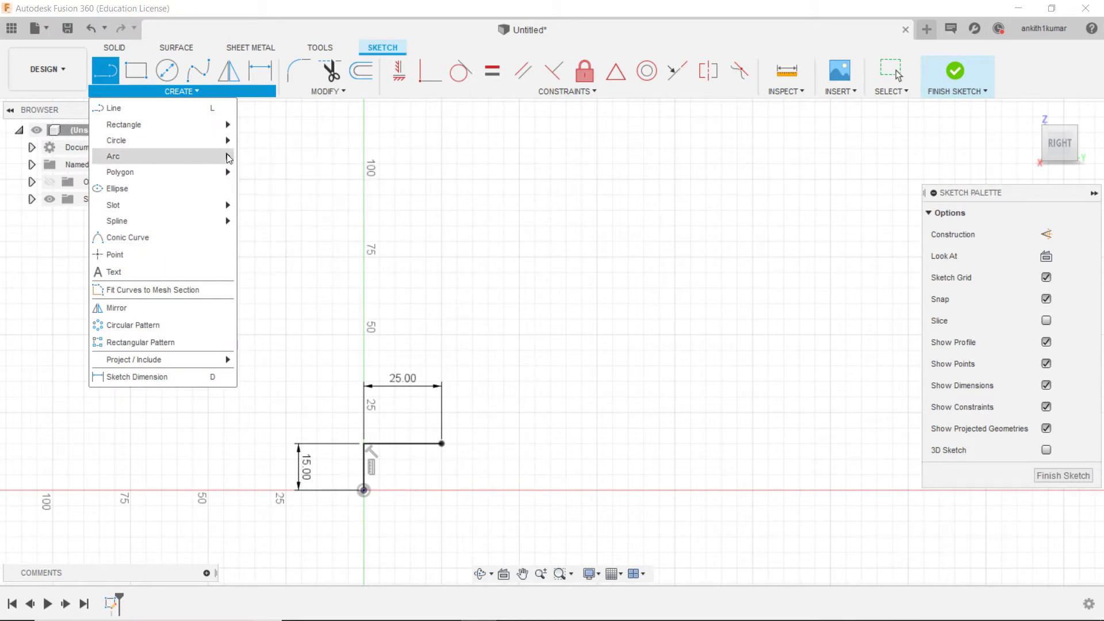
Draw a three-point arc starting at the 25 mm line's end and curving to the right.
{"action": "mouse_move", "coordinate": [164, 156]}
{"action": "left_click", "coordinate": [256, 160]}
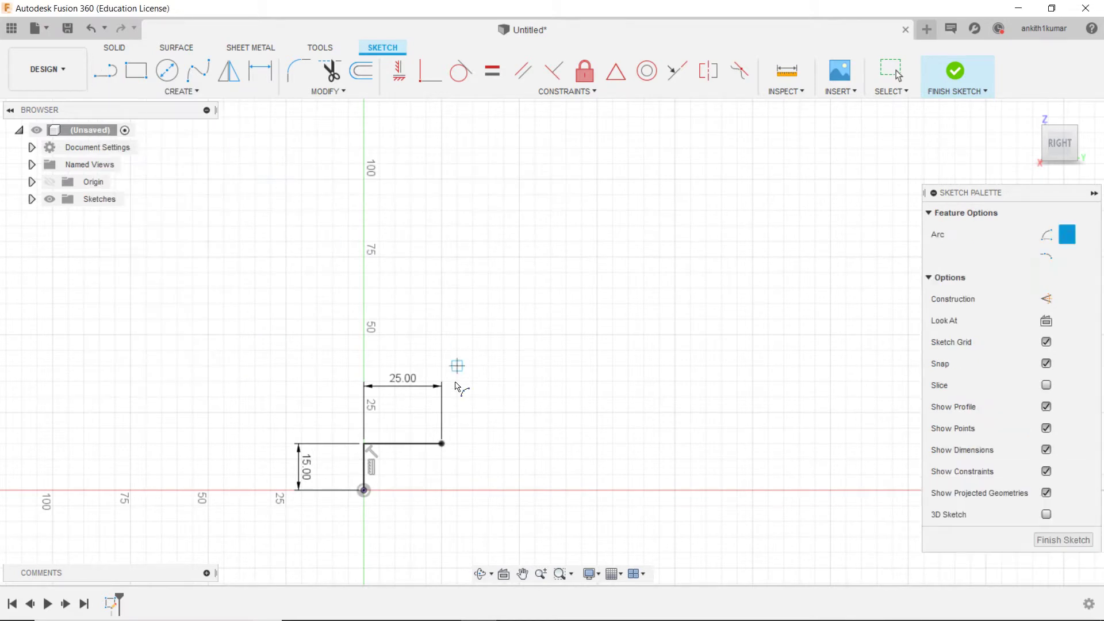
{"action": "left_click", "coordinate": [442, 443]}
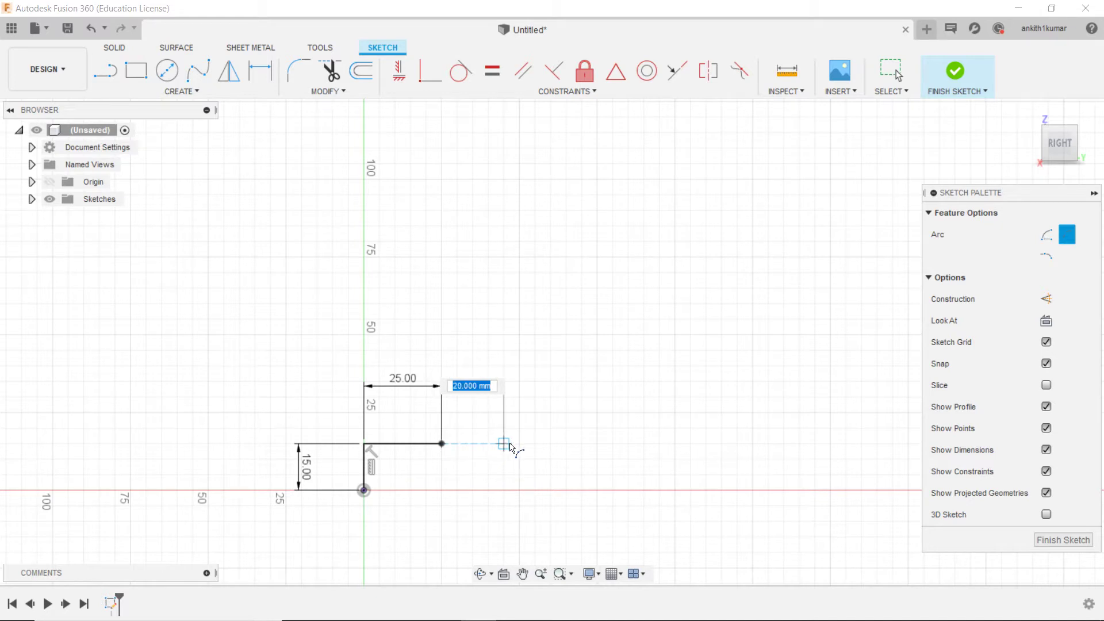
{"action": "left_click", "coordinate": [504, 444]}
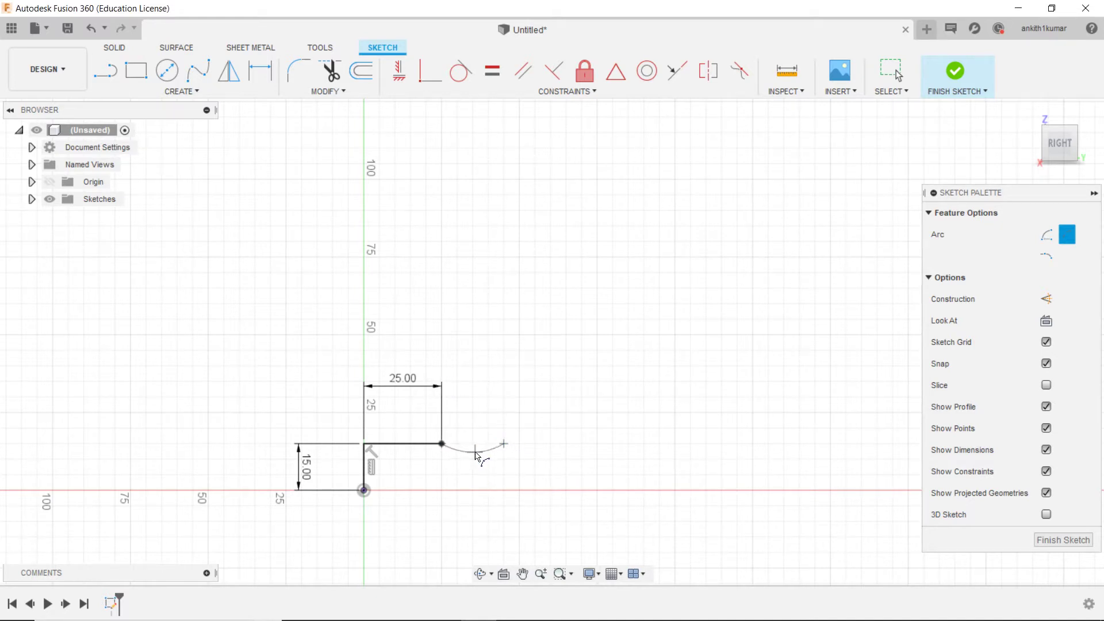
{"action": "scroll", "coordinate": [475, 458], "scroll_direction": "up", "scroll_amount": 2}
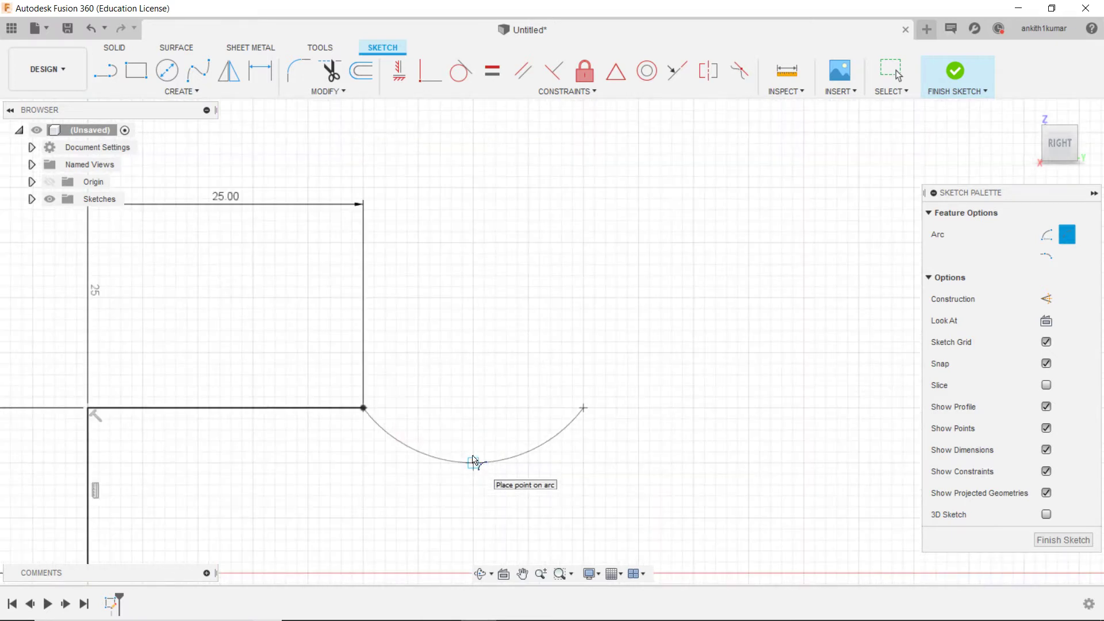
{"action": "scroll", "coordinate": [475, 457], "scroll_direction": "up", "scroll_amount": 2}
{"action": "left_click", "coordinate": [475, 452]}
{"action": "scroll", "coordinate": [475, 450], "scroll_direction": "down", "scroll_amount": 5}
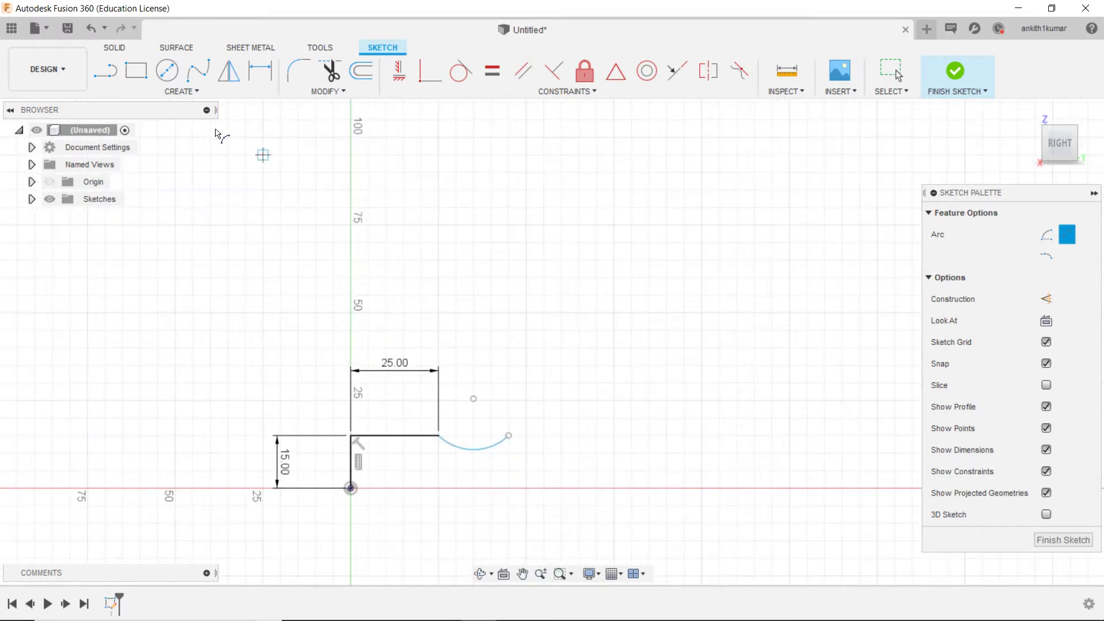
Draw a 60 mm line from the arc's end.
{"action": "left_click", "coordinate": [105, 70]}
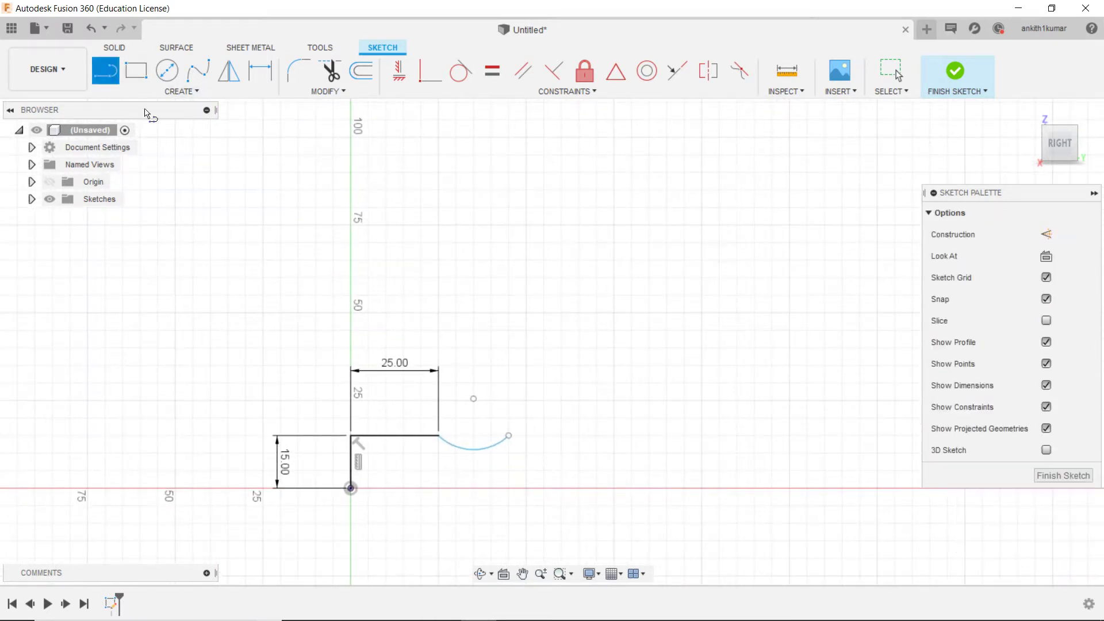
{"action": "left_click", "coordinate": [513, 438]}
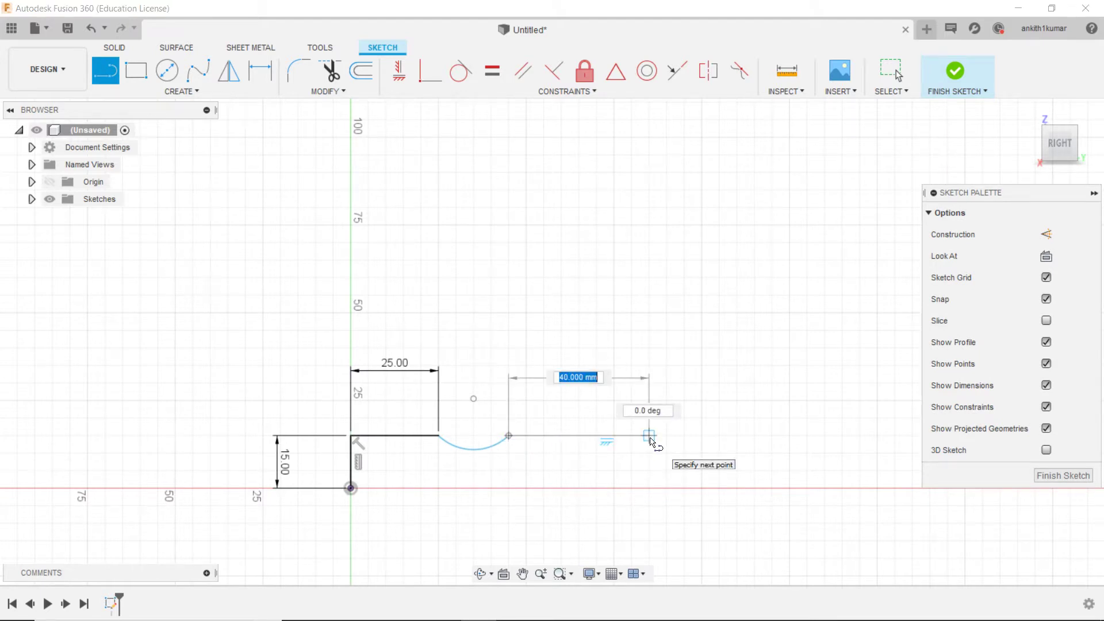
{"action": "type", "text": "70"}
{"action": "key", "text": "Tab"}
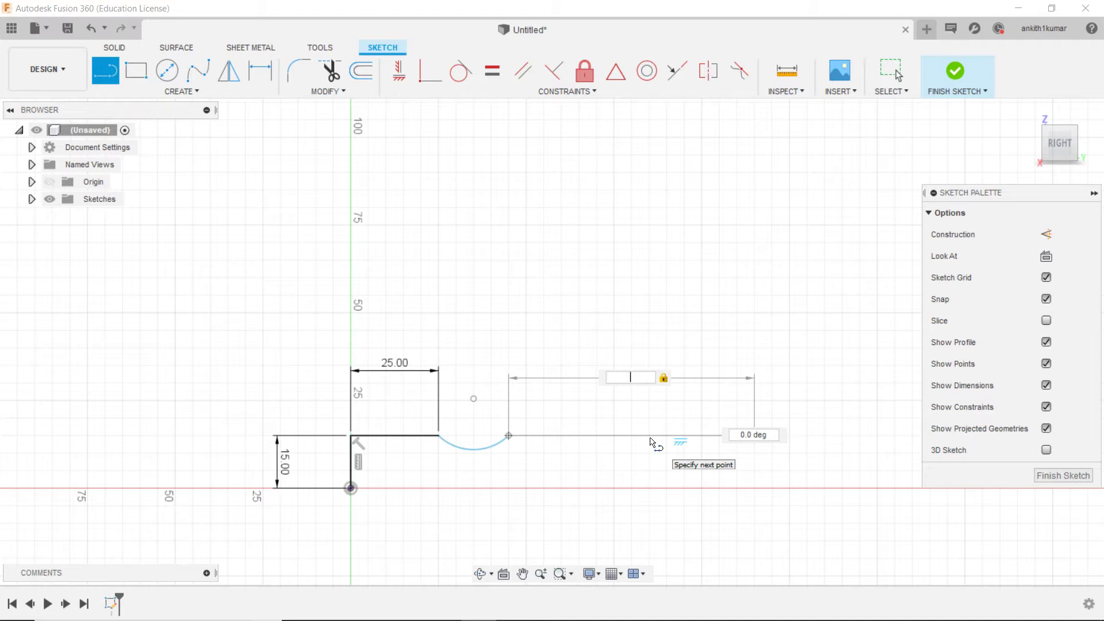
{"action": "key", "text": "Tab"}
{"action": "key", "text": "Return"}
{"action": "key", "text": "Escape"}
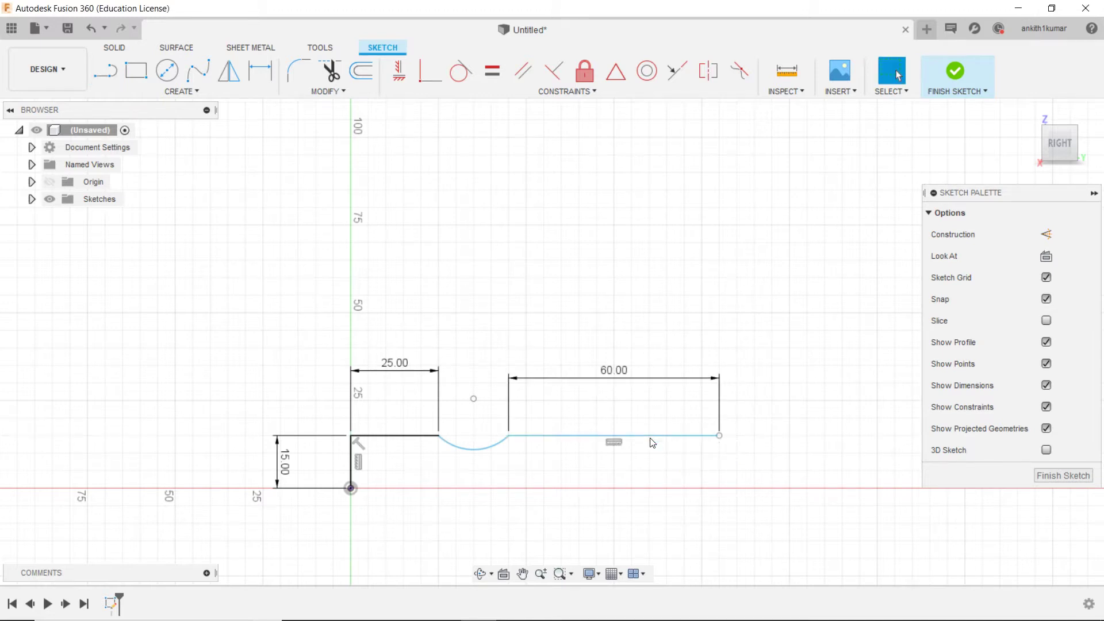
Draw a 15 mm line down from the 60 mm line's right end.
{"action": "left_click", "coordinate": [112, 81]}
{"action": "left_click", "coordinate": [719, 435]}
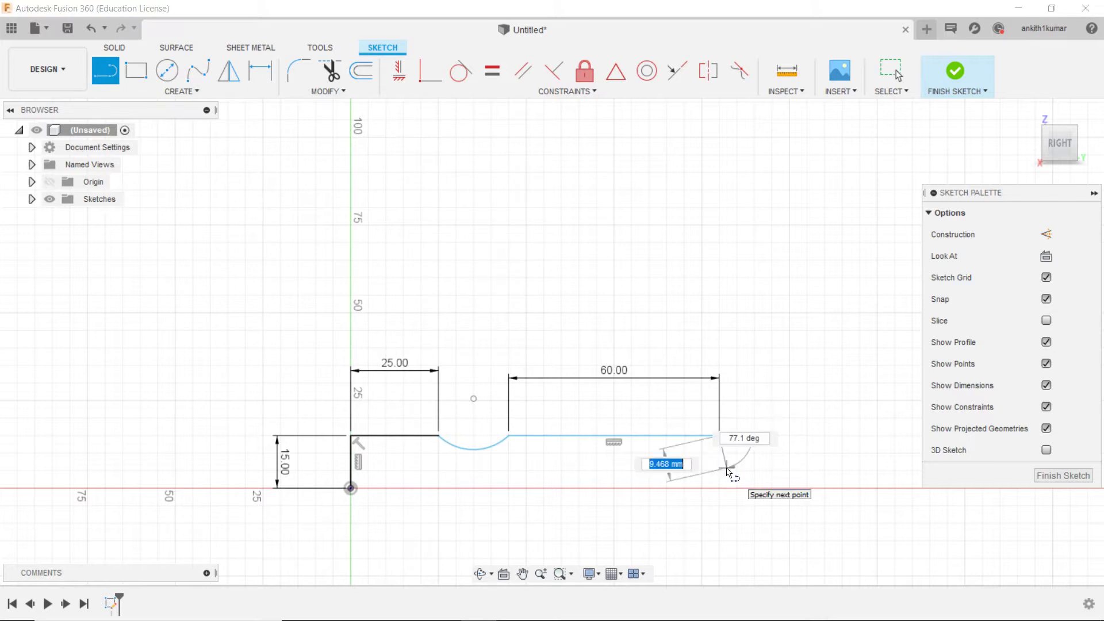
{"action": "type", "text": "15"}
{"action": "key", "text": "Tab"}
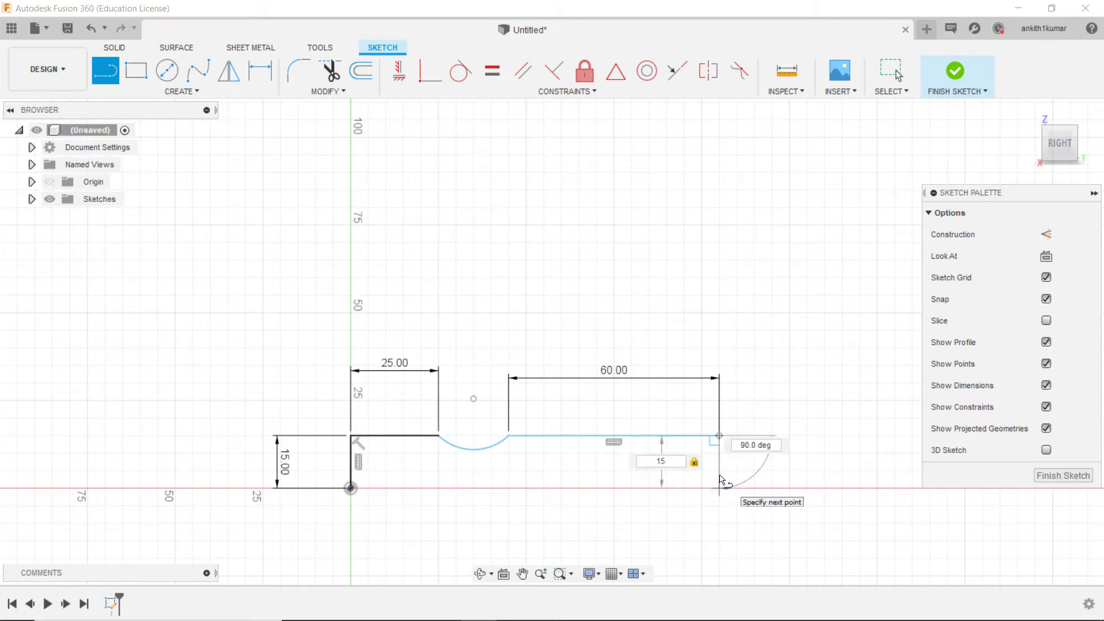
{"action": "key", "text": "Return"}
{"action": "key", "text": "Escape"}
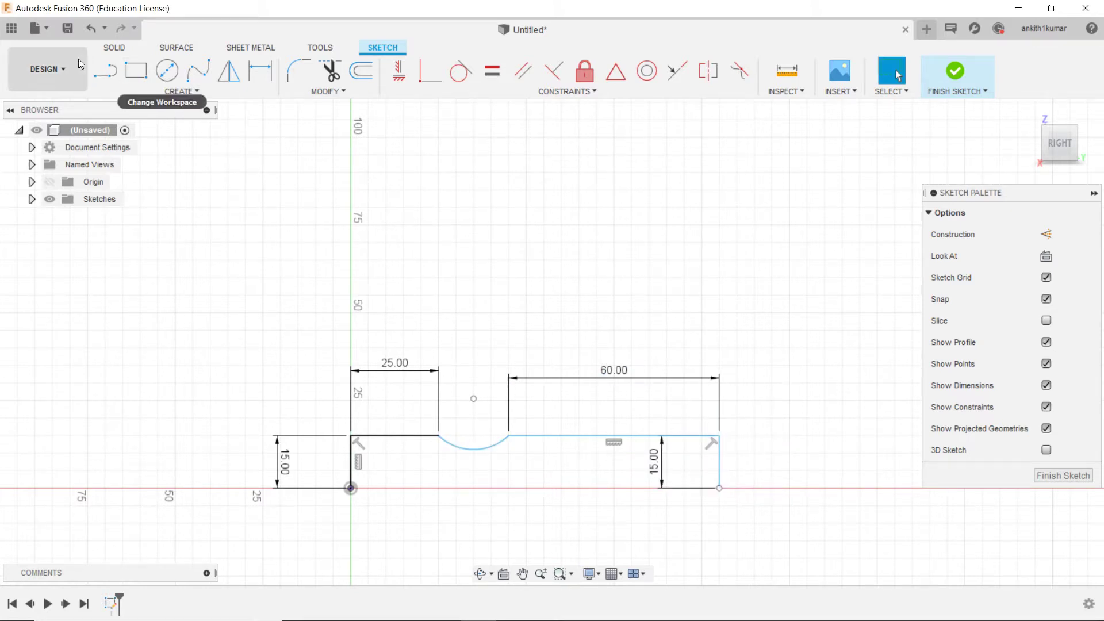
Draw the base line from the origin to the right edge to close the profile.
{"action": "left_click", "coordinate": [109, 81]}
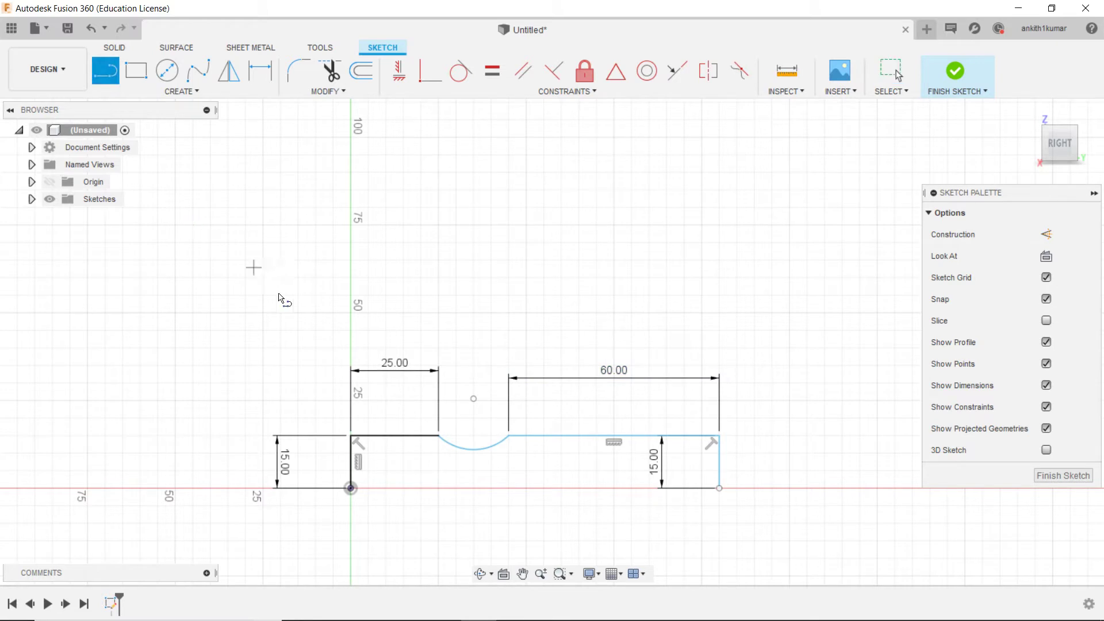
{"action": "left_click", "coordinate": [351, 488]}
{"action": "left_click", "coordinate": [720, 490]}
{"action": "scroll", "coordinate": [721, 495], "scroll_direction": "down", "scroll_amount": 3}
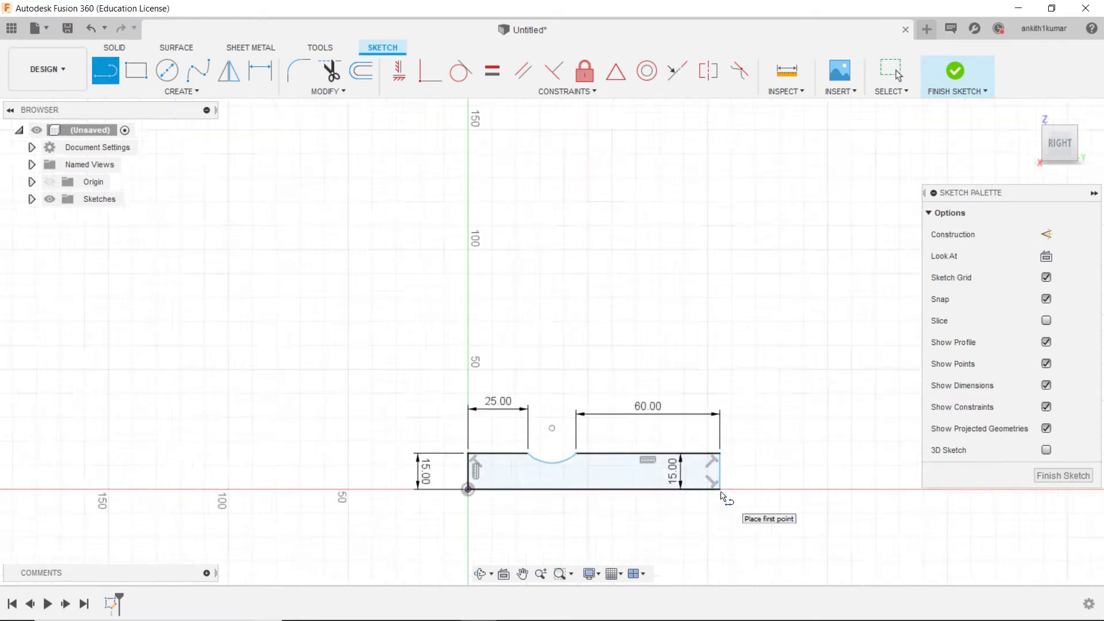
{"action": "middle_click_drag", "start_coordinate": [729, 387], "coordinate": [833, 278]}
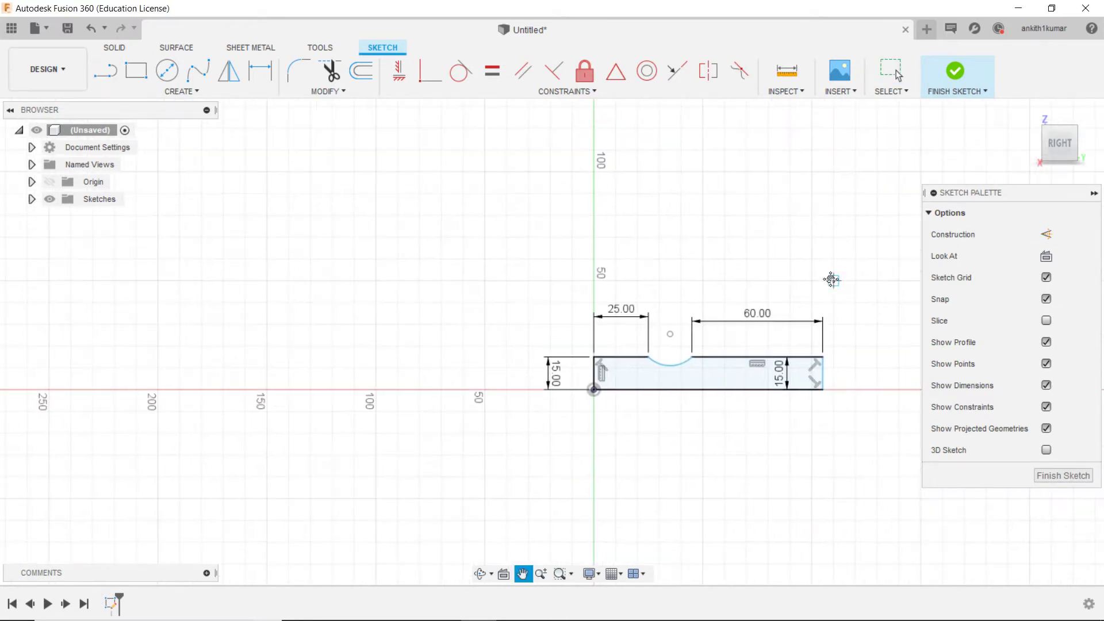
Revolve the closed profile 360° around its bottom line into a solid handle.
{"action": "left_click", "coordinate": [971, 77]}
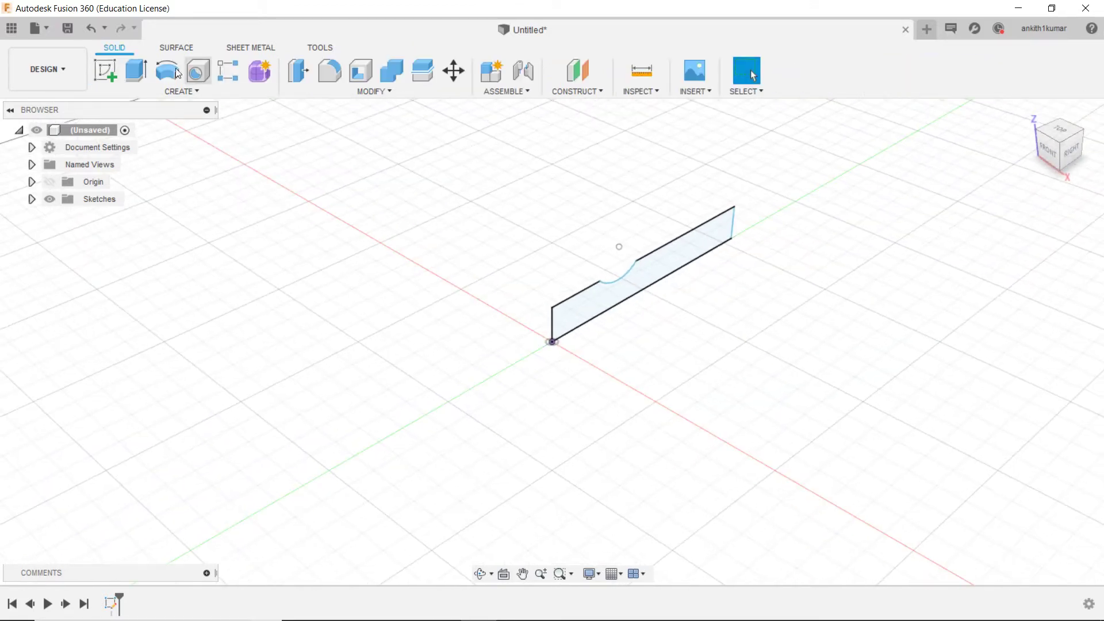
{"action": "left_click", "coordinate": [170, 71]}
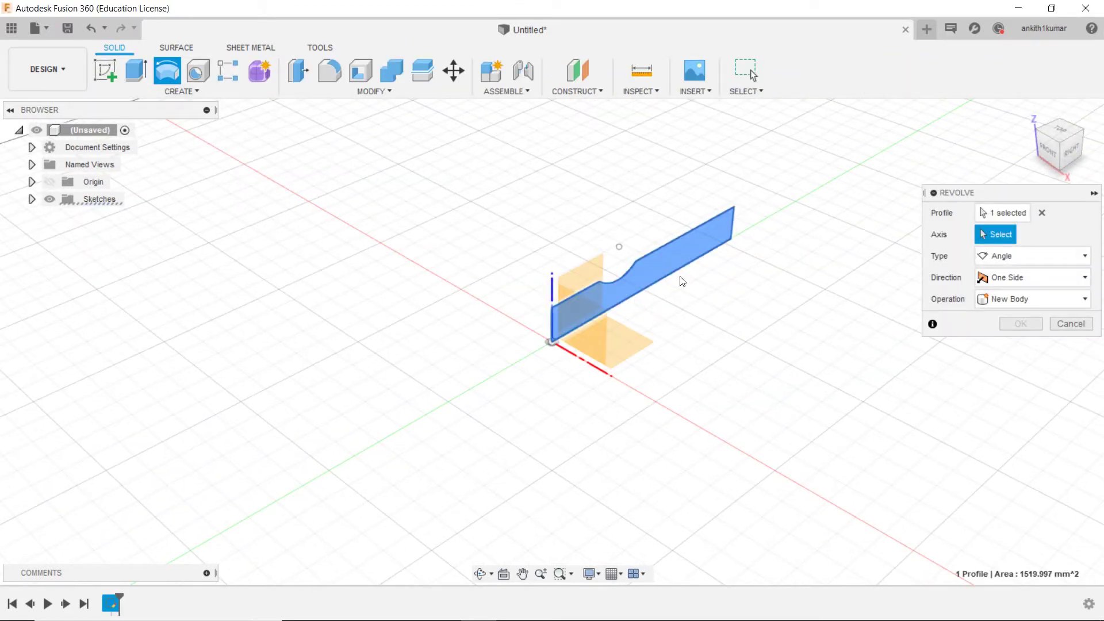
{"action": "left_click", "coordinate": [611, 305]}
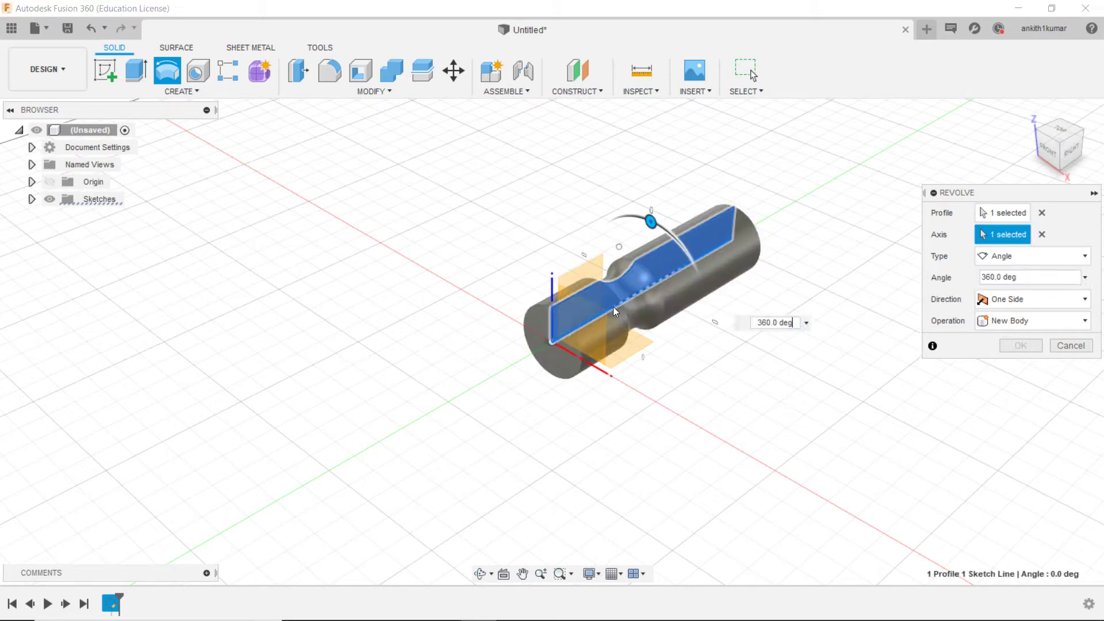
{"action": "left_click", "coordinate": [1022, 344]}
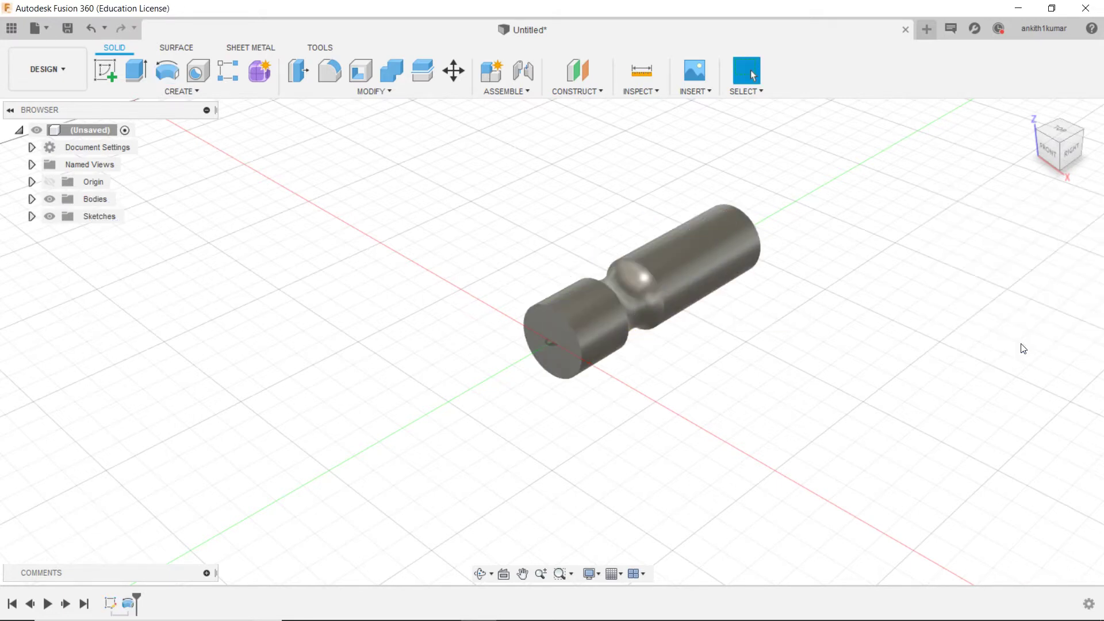
{"action": "scroll", "coordinate": [623, 320], "scroll_direction": "up", "scroll_amount": 5}
{"action": "mouse_move", "coordinate": [1026, 123]}
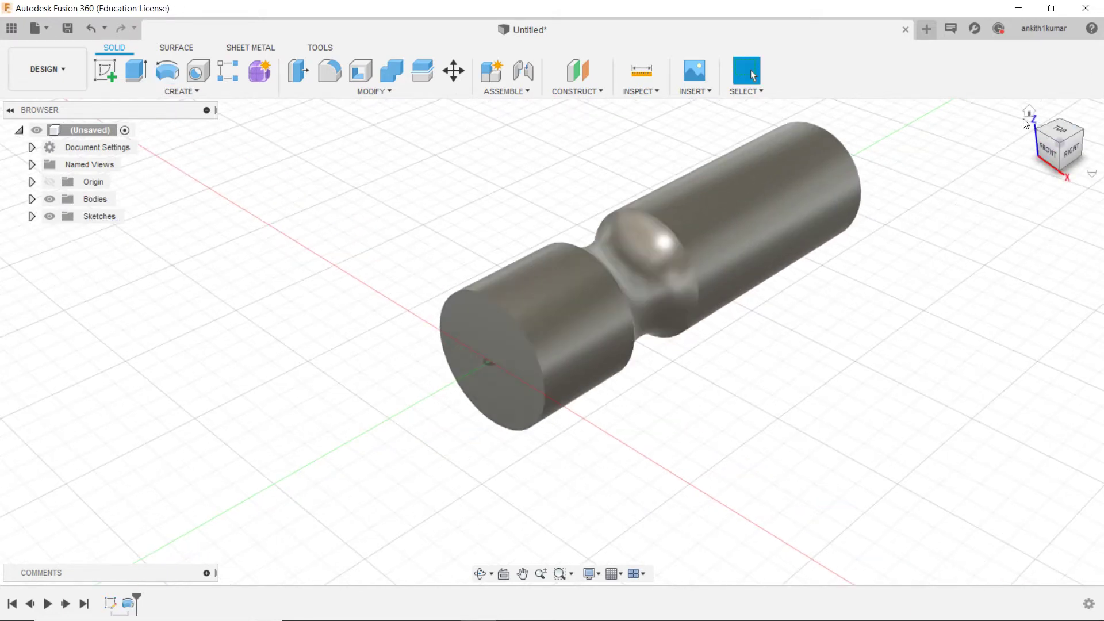
{"action": "middle_click_drag", "start_coordinate": [552, 341], "coordinate": [852, 213], "text": "shift"}
Sketch a 9 mm diameter circle centred at the origin on the handle's end face.
{"action": "right_click", "coordinate": [533, 348]}
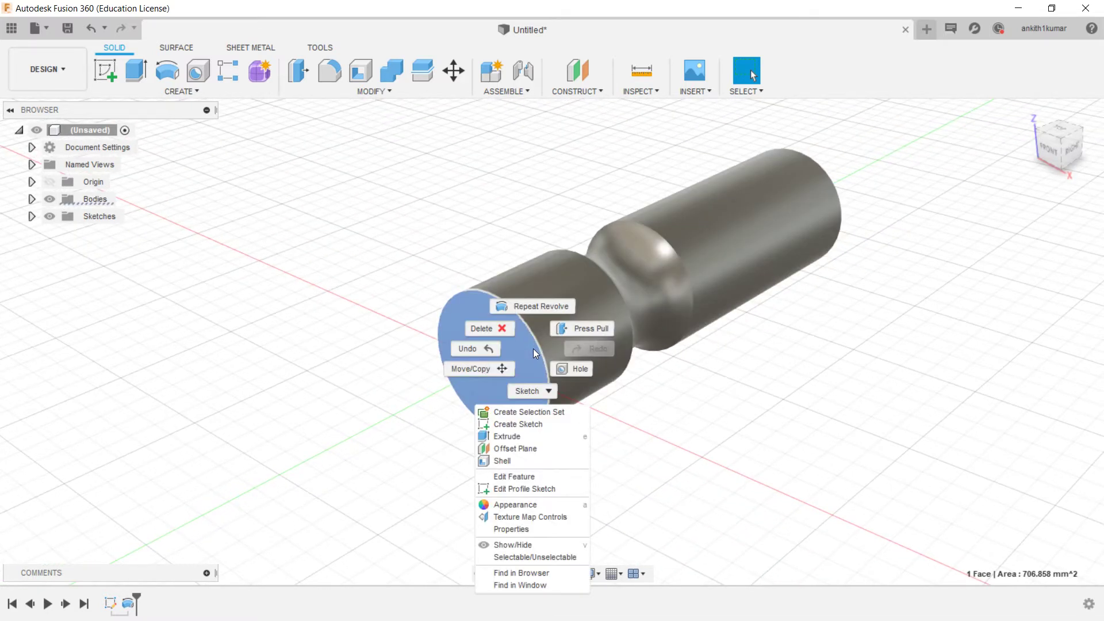
{"action": "left_click", "coordinate": [512, 424]}
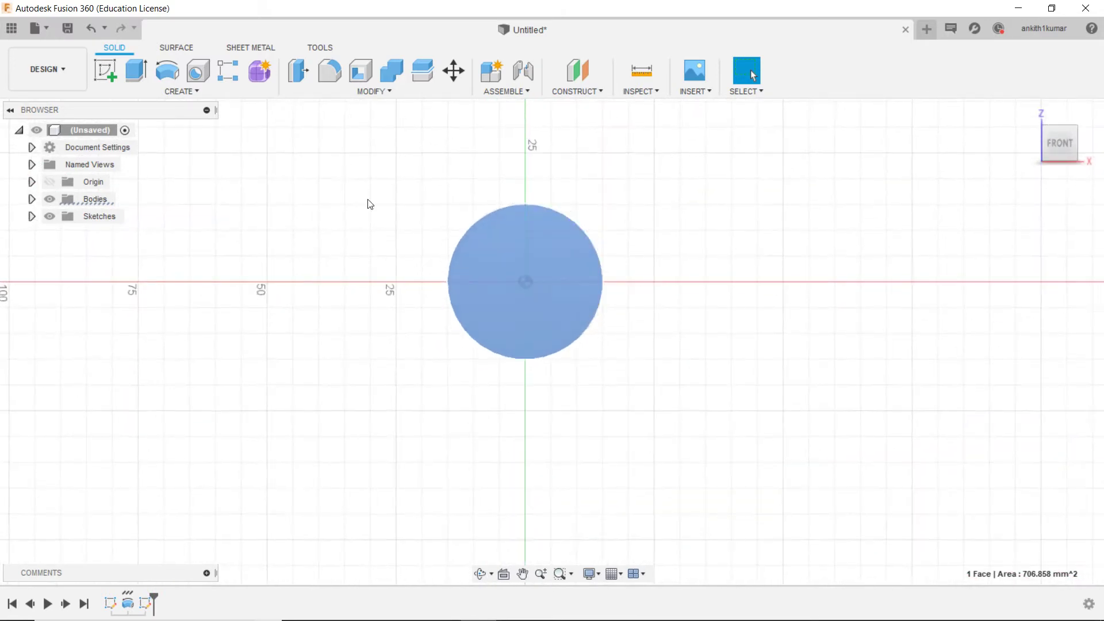
{"action": "key", "text": "c"}
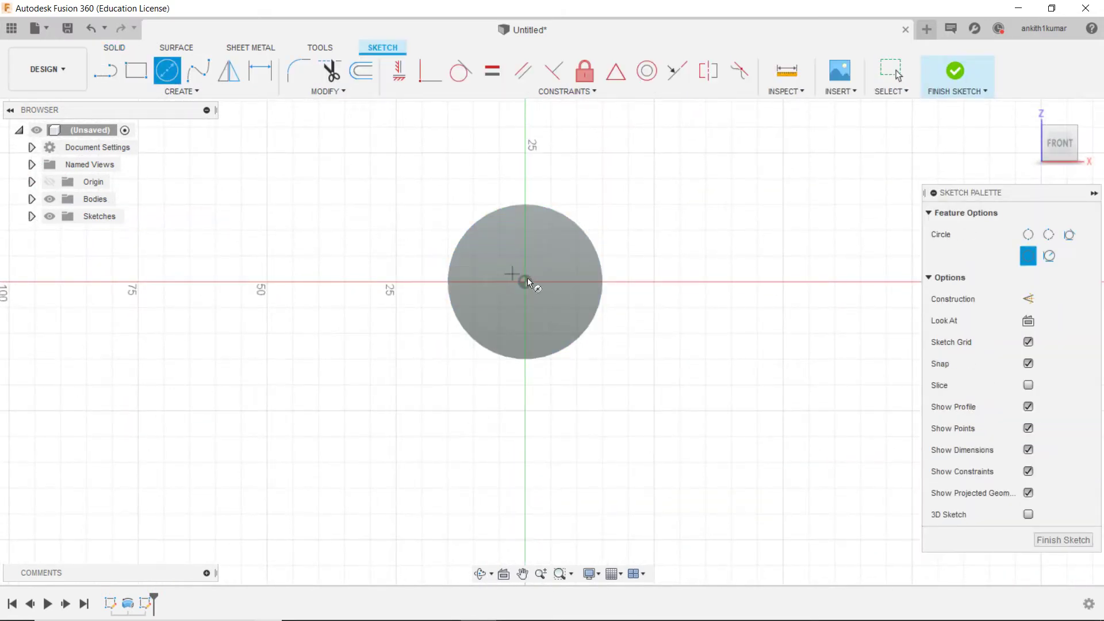
{"action": "left_click", "coordinate": [527, 280]}
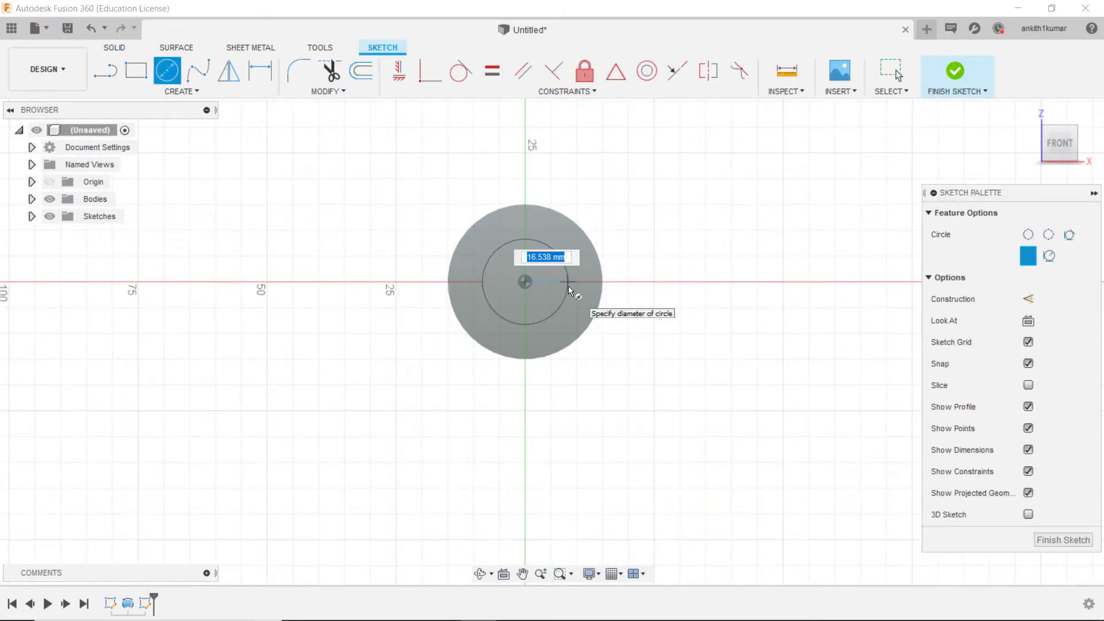
{"action": "type", "text": "8"}
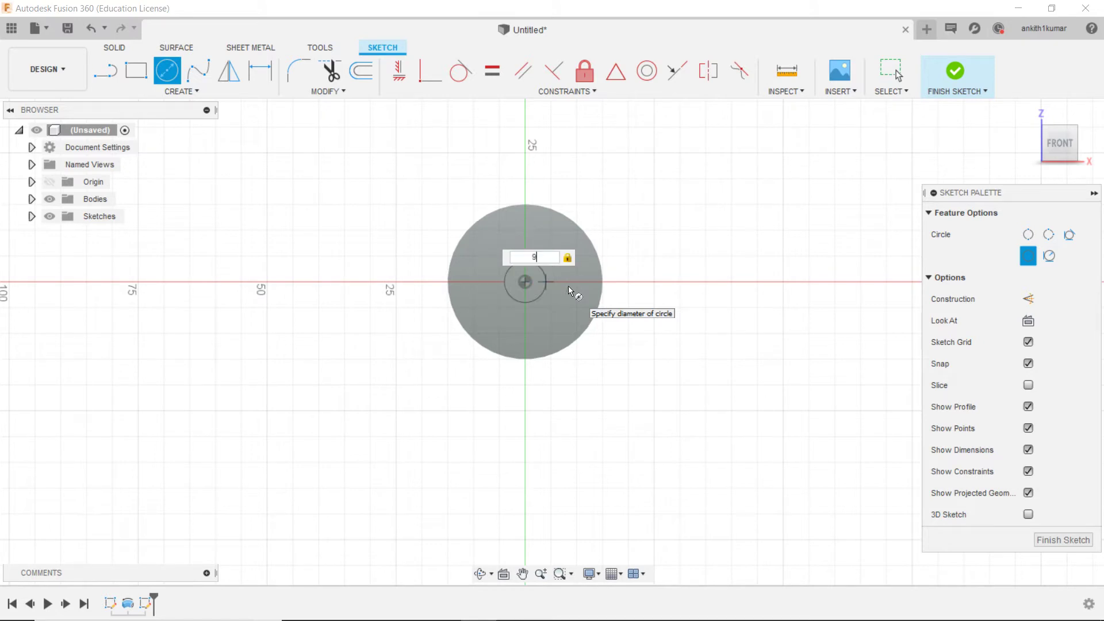
{"action": "key", "text": "Return"}
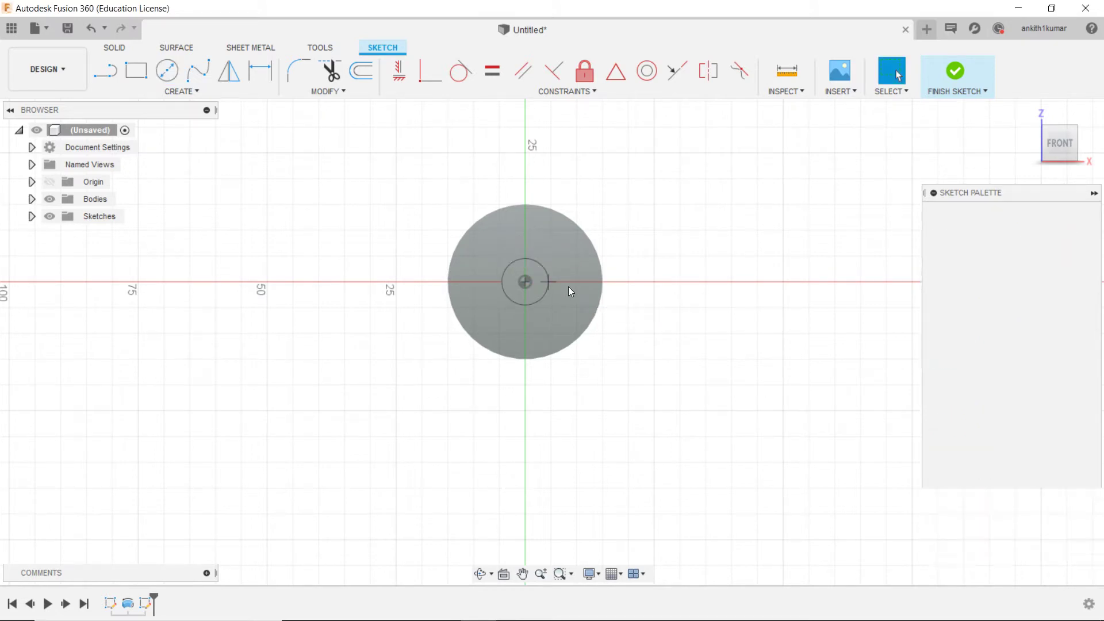
{"action": "key", "text": "Escape"}
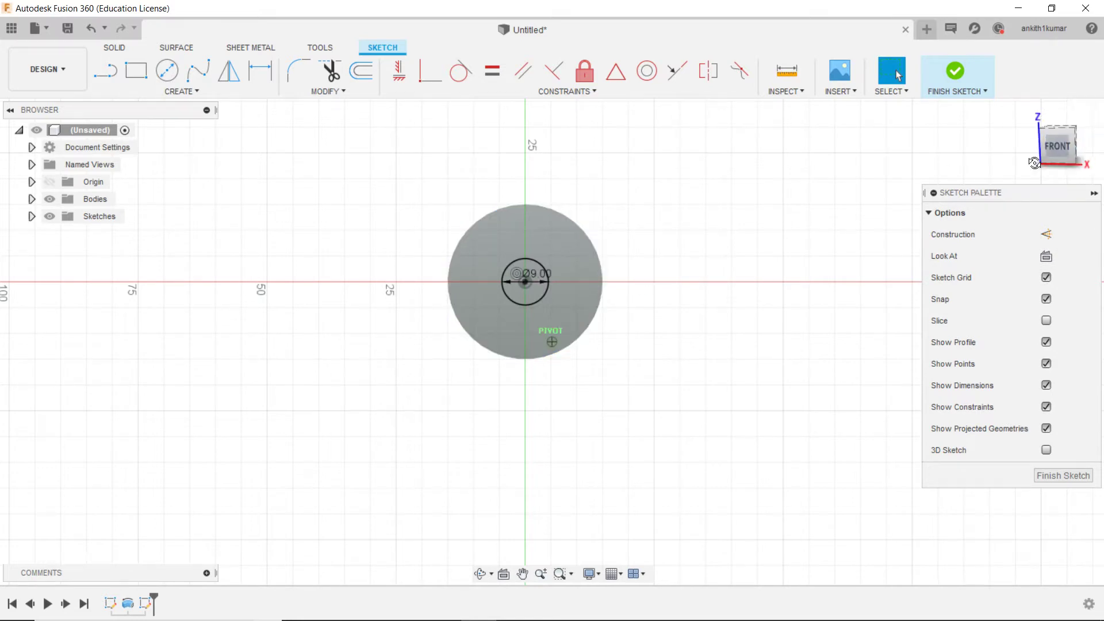
{"action": "left_click", "coordinate": [1079, 143]}
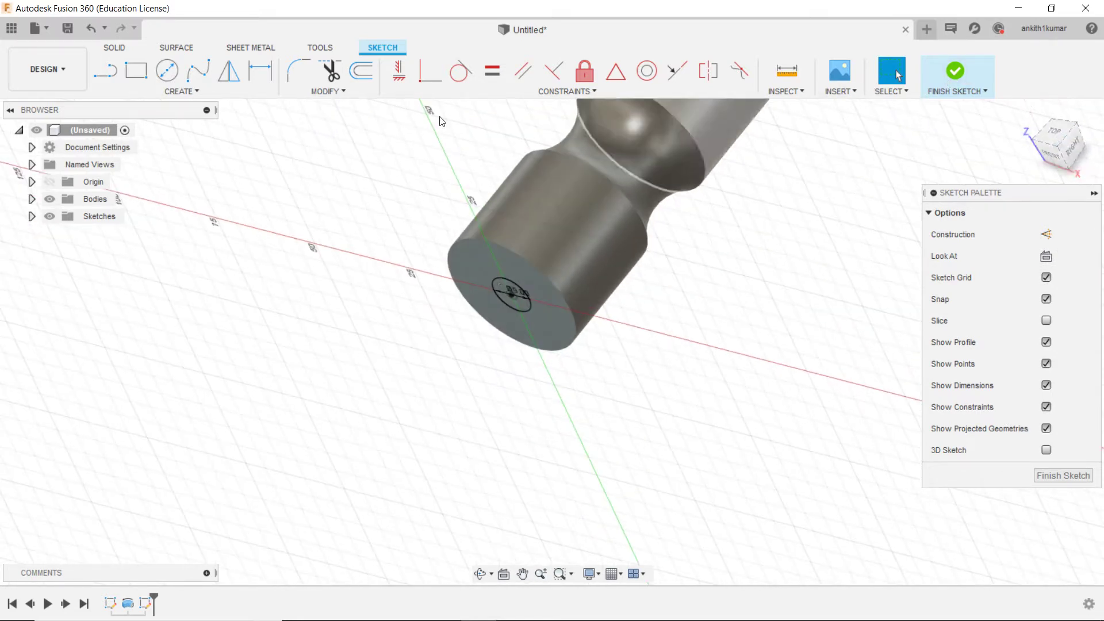
{"action": "left_click", "coordinate": [123, 48]}
Extrude the 9 mm circle 130 mm as a New Body to form the shaft.
{"action": "left_click", "coordinate": [136, 70]}
{"action": "left_click", "coordinate": [501, 294]}
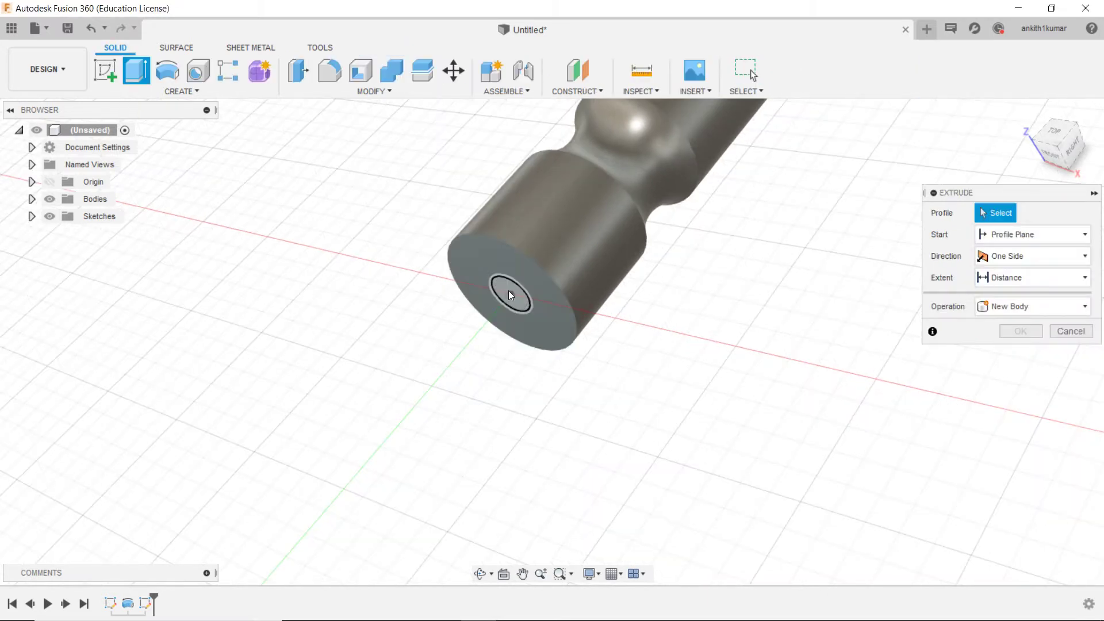
{"action": "scroll", "coordinate": [506, 294], "scroll_direction": "down", "scroll_amount": 2}
{"action": "left_click_drag", "start_coordinate": [503, 302], "coordinate": [422, 375]}
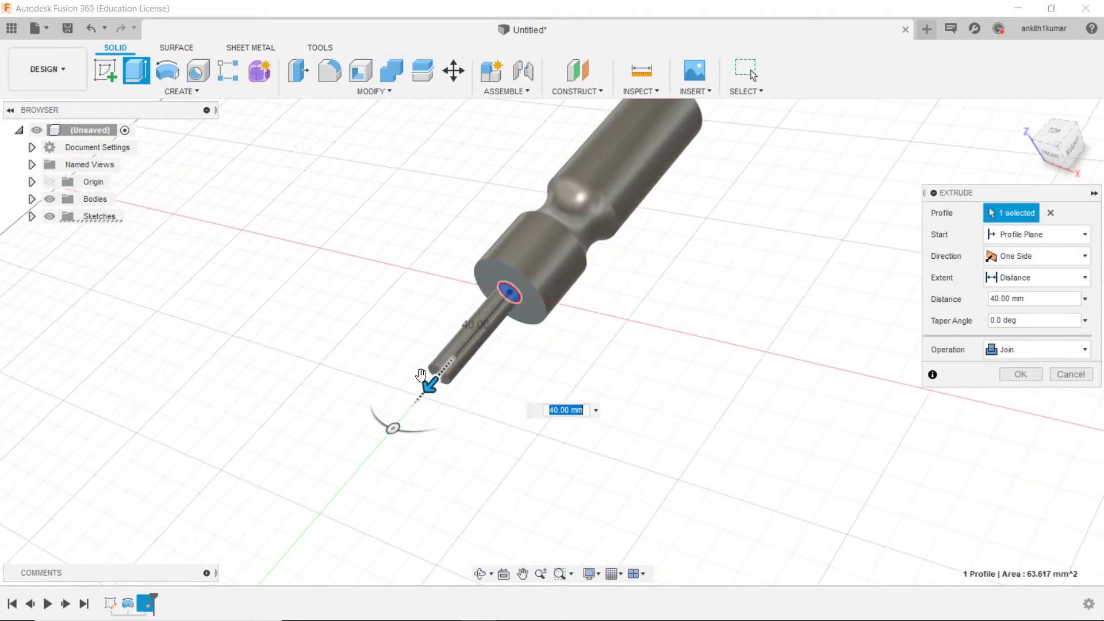
{"action": "left_click", "coordinate": [1055, 350]}
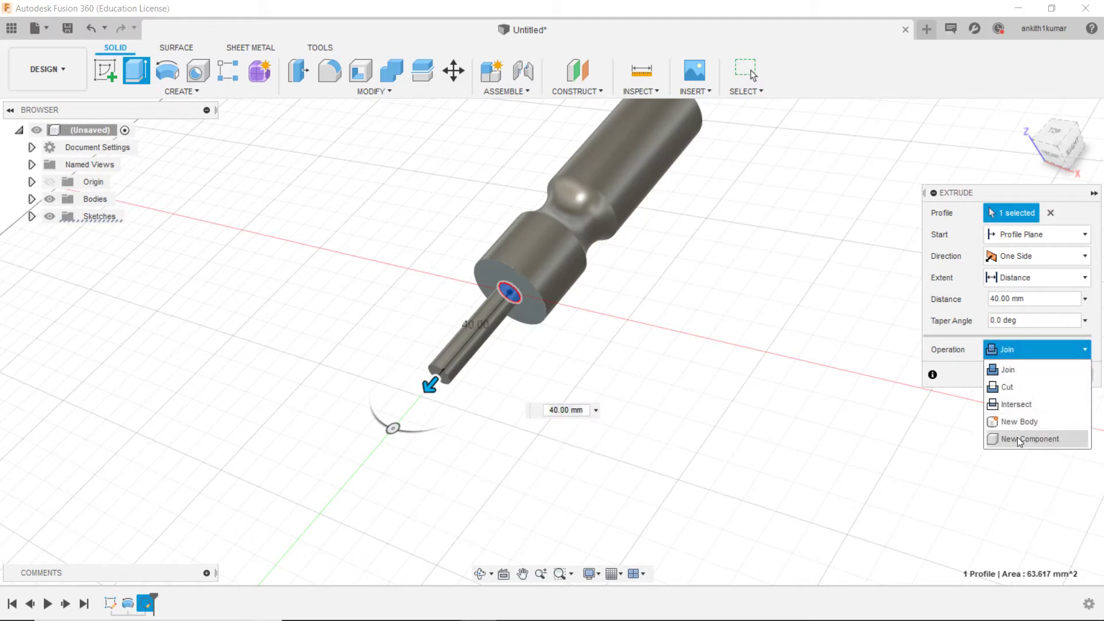
{"action": "left_click", "coordinate": [1018, 421]}
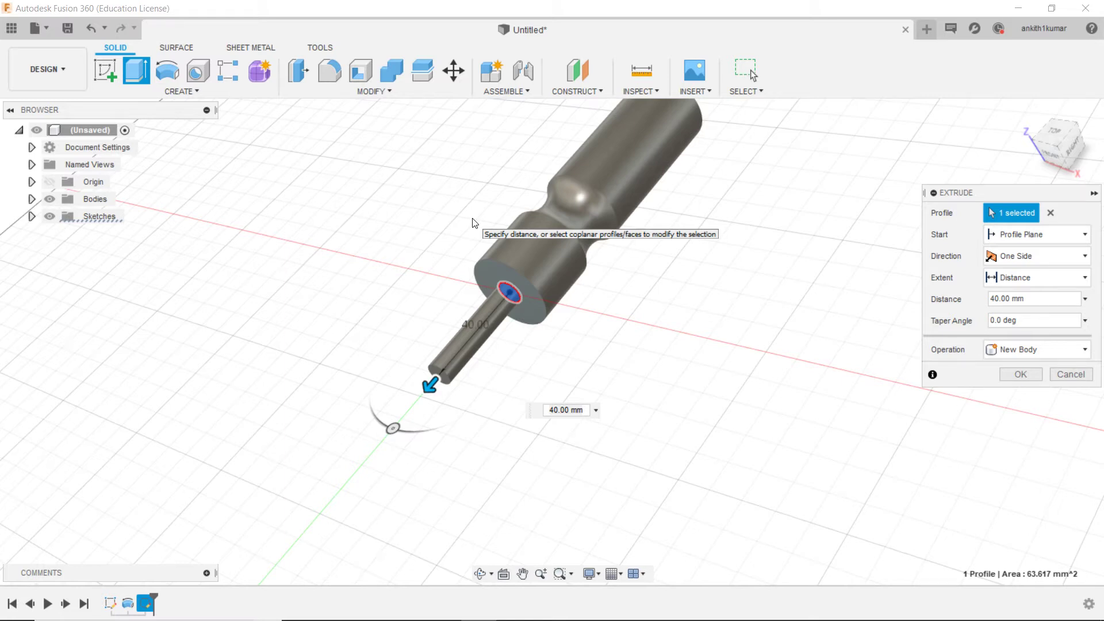
{"action": "left_click", "coordinate": [582, 410]}
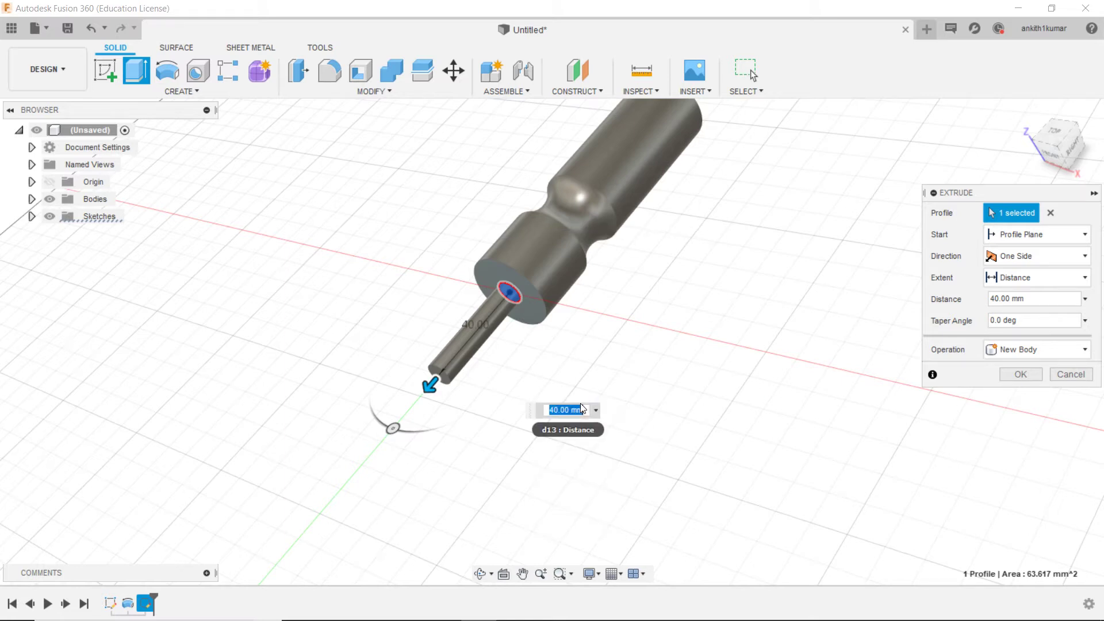
{"action": "type", "text": "130"}
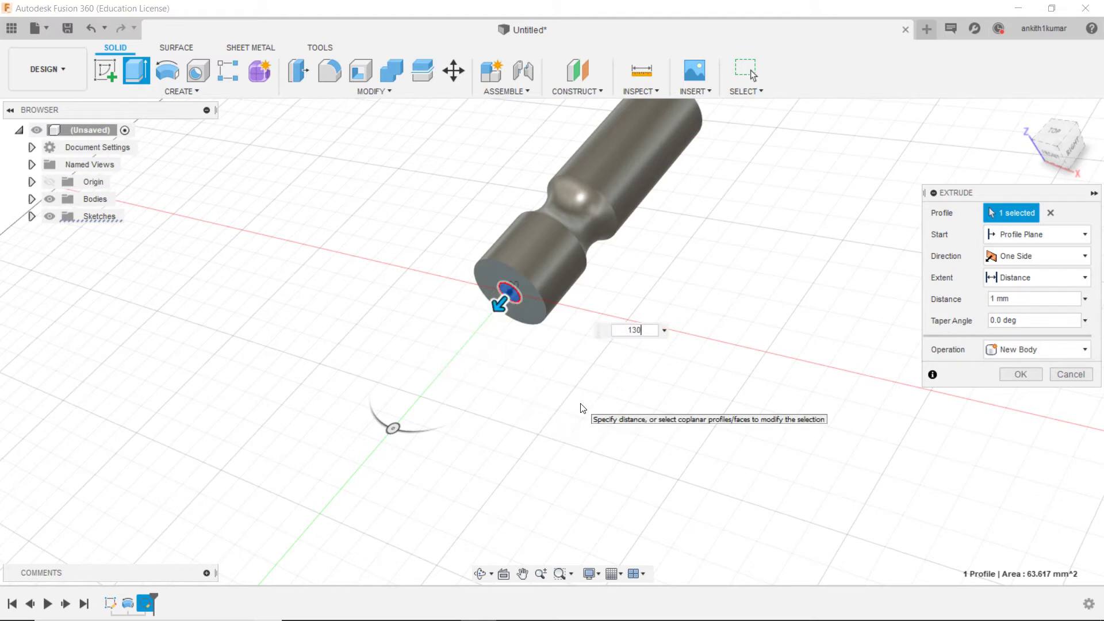
{"action": "scroll", "coordinate": [582, 408], "scroll_direction": "down", "scroll_amount": 3}
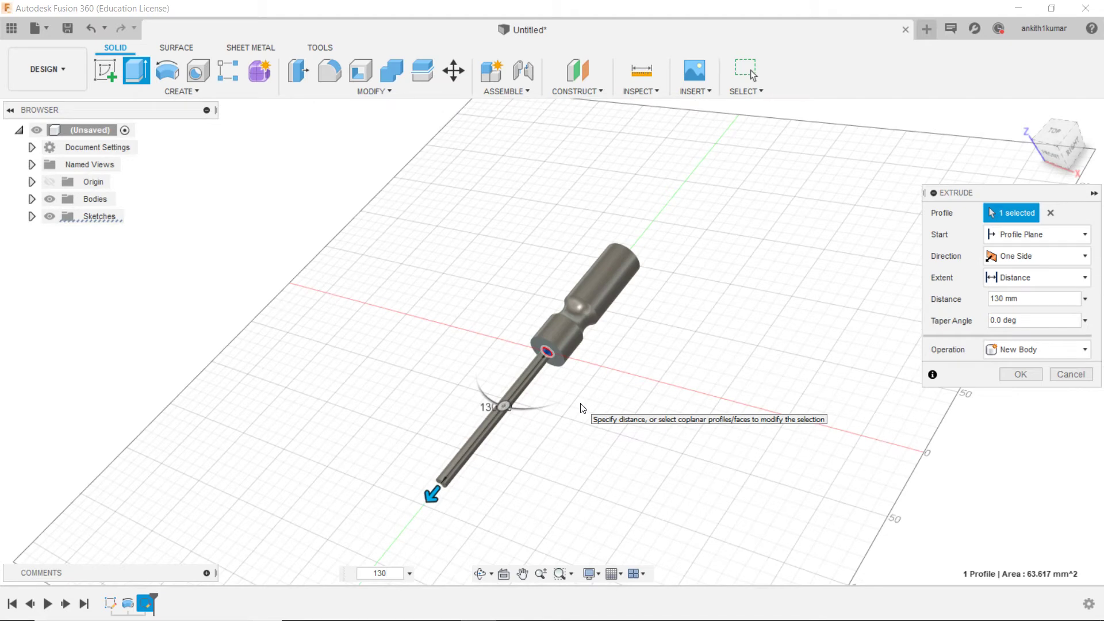
{"action": "key", "text": "Return"}
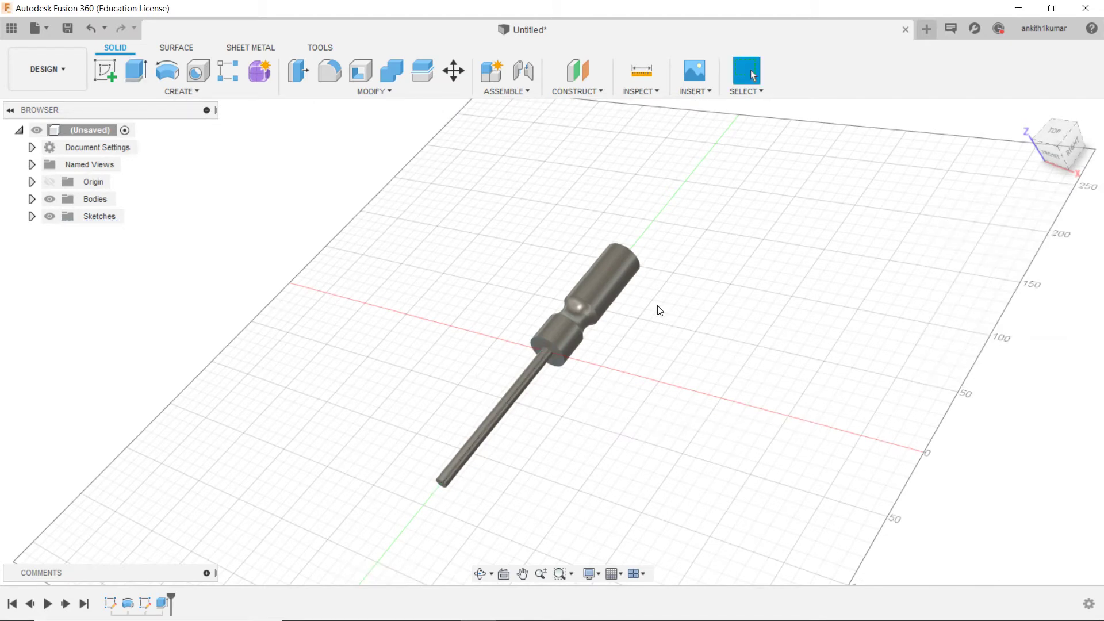
Orbit to the handle's far end and start a new sketch on that end face.
{"action": "key", "text": "F6"}
{"action": "scroll", "coordinate": [601, 360], "scroll_direction": "up", "scroll_amount": 2}
{"action": "scroll", "coordinate": [614, 345], "scroll_direction": "up", "scroll_amount": 2}
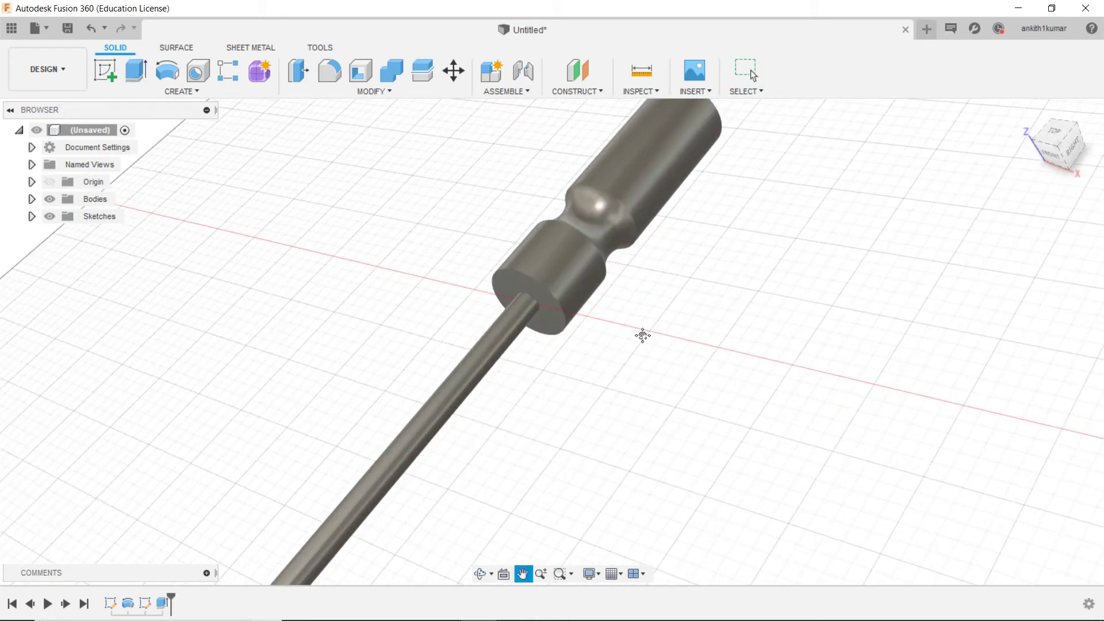
{"action": "scroll", "coordinate": [643, 333], "scroll_direction": "down", "scroll_amount": 1}
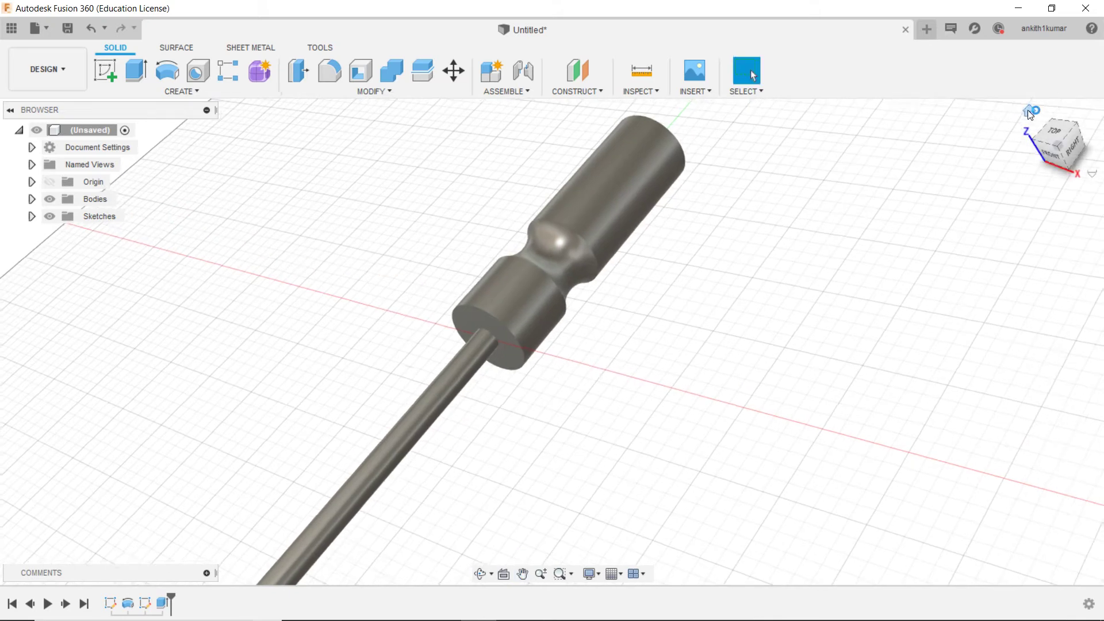
{"action": "left_click", "coordinate": [1028, 110]}
{"action": "scroll", "coordinate": [797, 219], "scroll_direction": "up", "scroll_amount": 2}
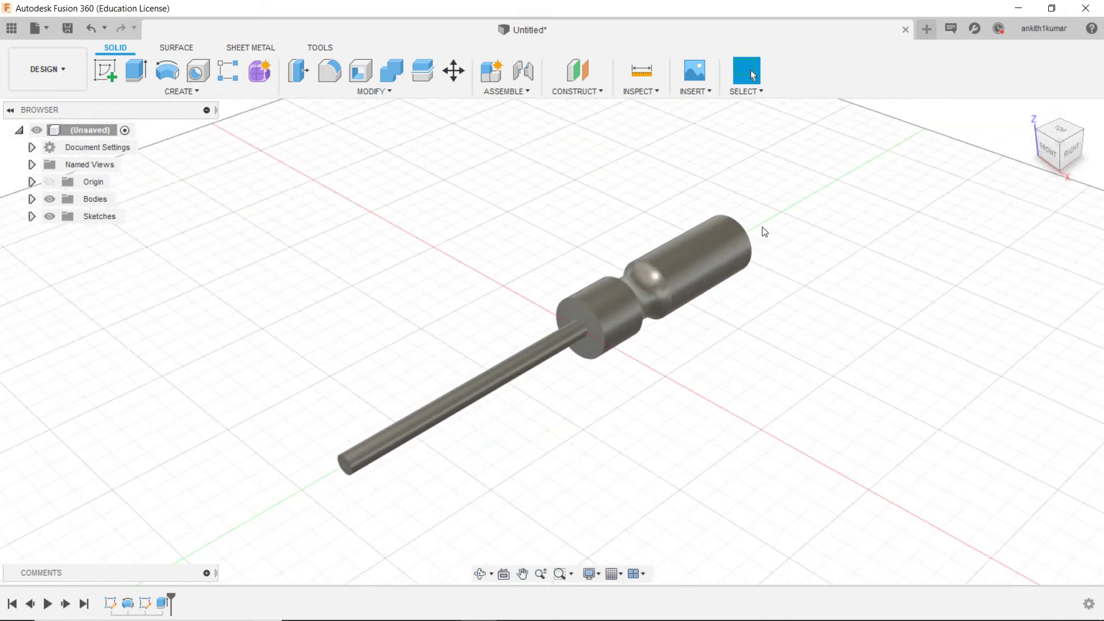
{"action": "middle_click_drag", "start_coordinate": [551, 341], "coordinate": [779, 234], "text": "shift"}
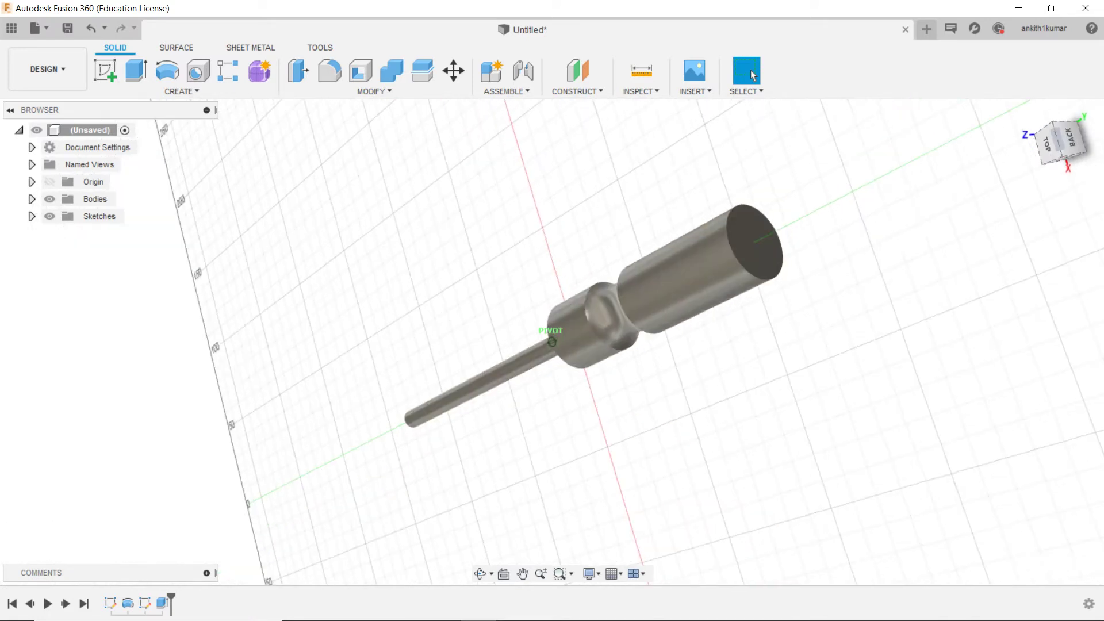
{"action": "right_click", "coordinate": [745, 242]}
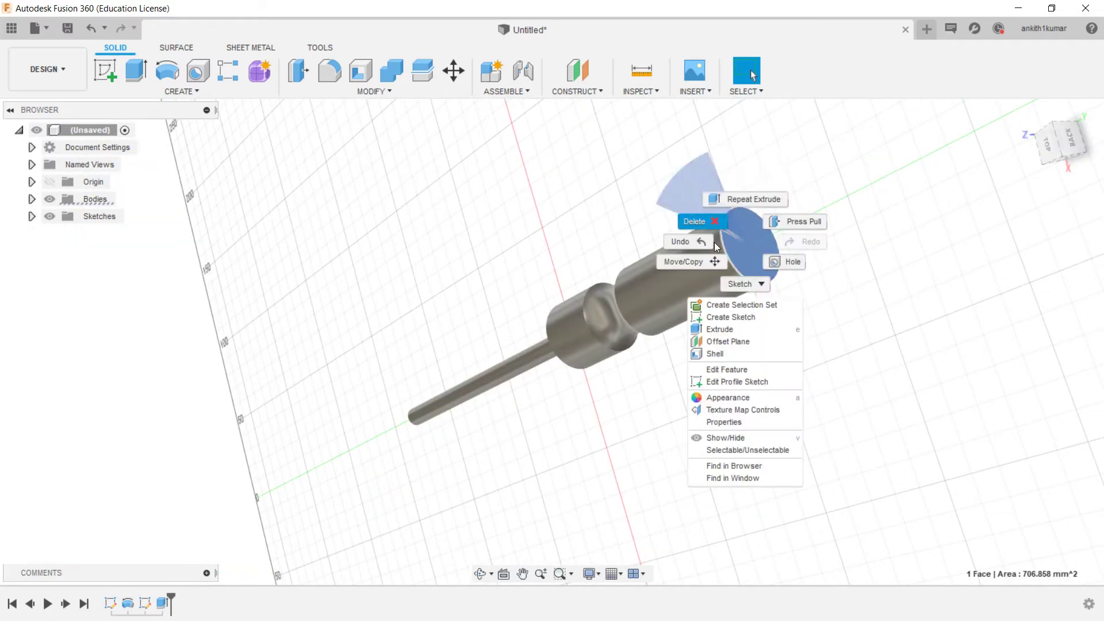
{"action": "left_click", "coordinate": [731, 317]}
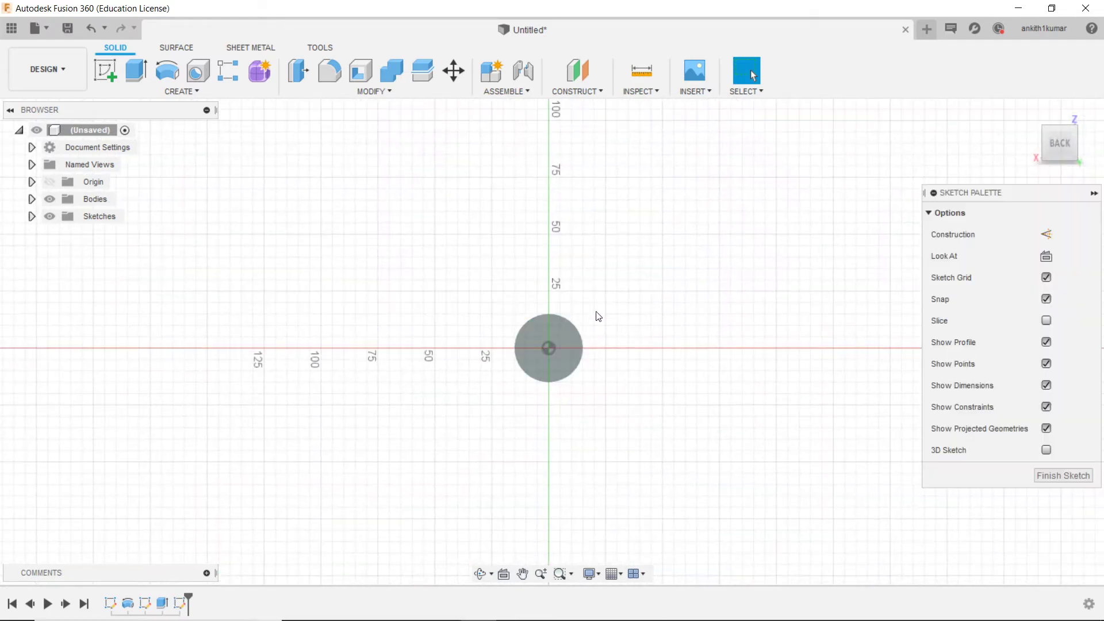
Draw a 5 × 5 mm rectangle at the circle's top point.
{"action": "left_click", "coordinate": [141, 73]}
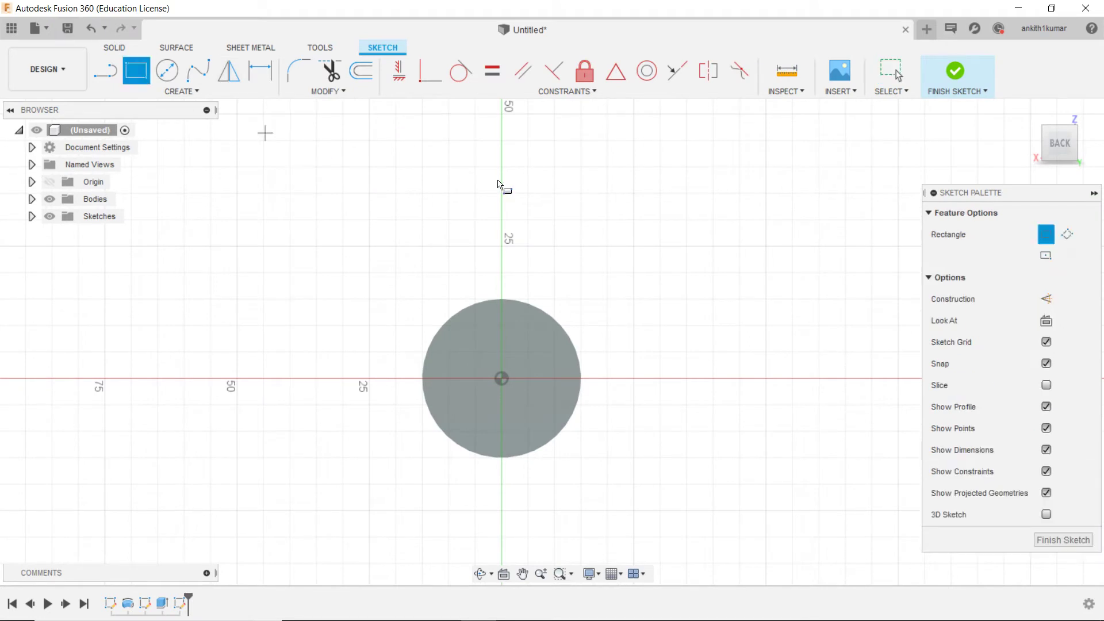
{"action": "scroll", "coordinate": [560, 264], "scroll_direction": "up", "scroll_amount": 3}
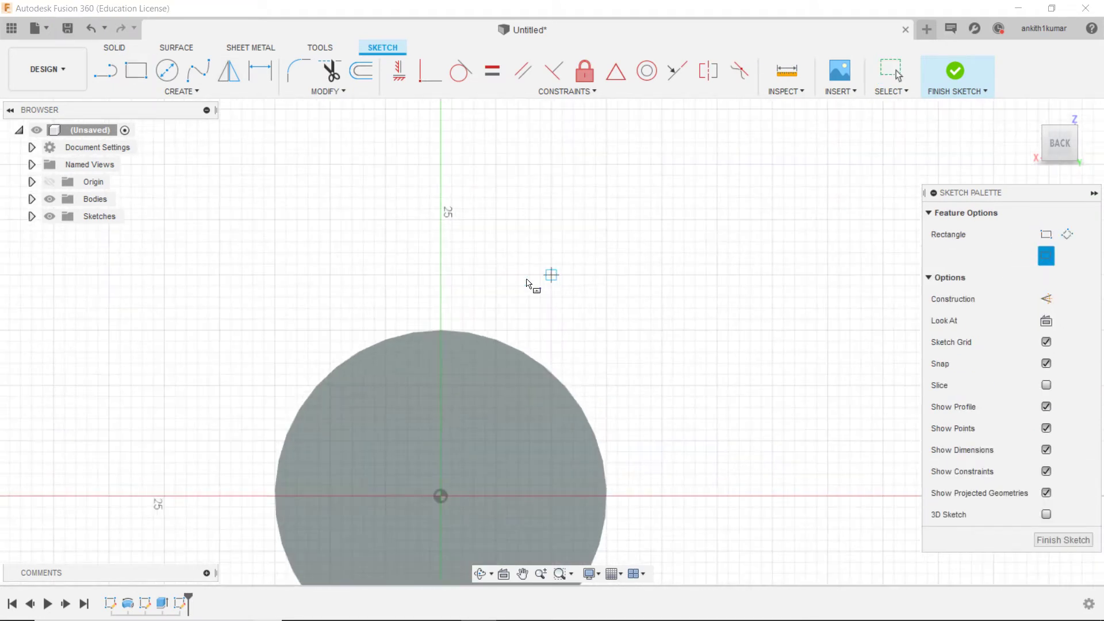
{"action": "left_click", "coordinate": [443, 332]}
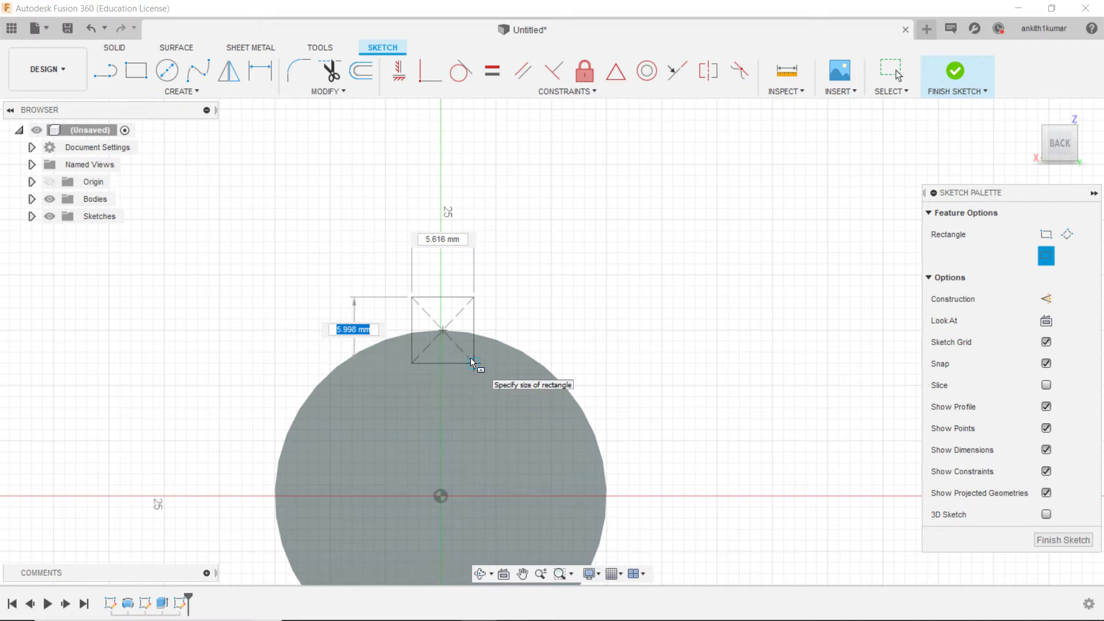
{"action": "type", "text": "5"}
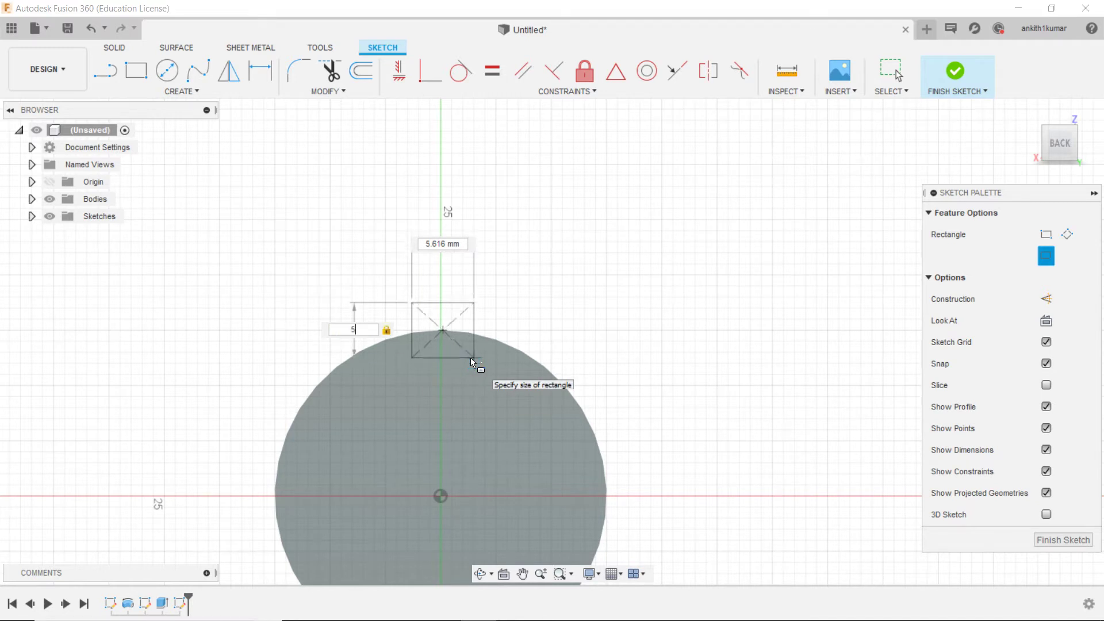
{"action": "key", "text": "Tab"}
{"action": "type", "text": "5"}
{"action": "key", "text": "Return"}
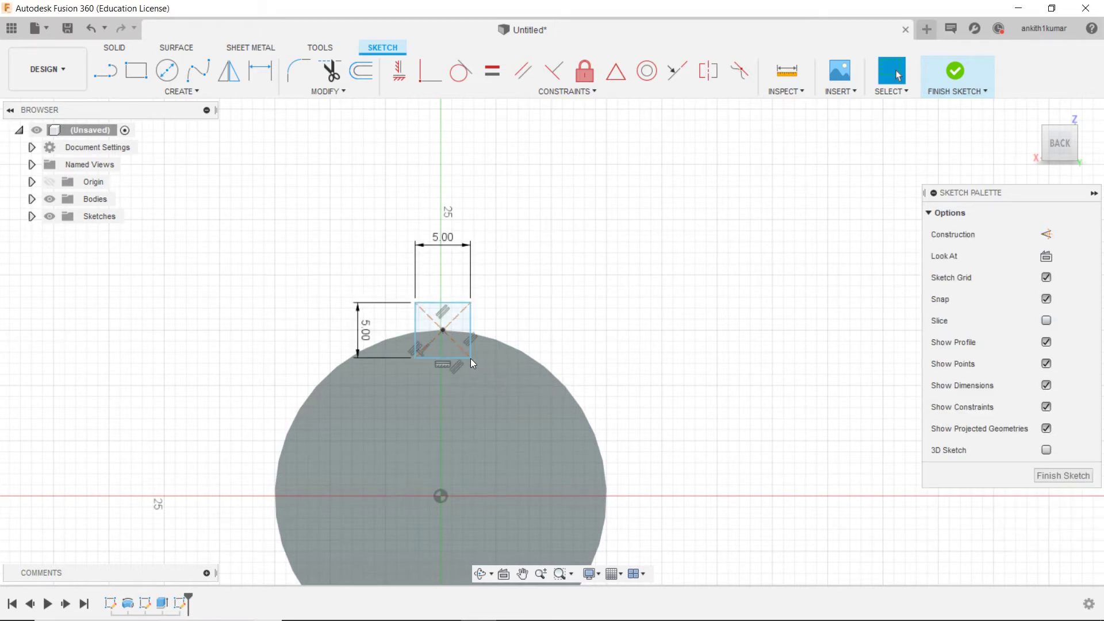
{"action": "scroll", "coordinate": [471, 358], "scroll_direction": "down", "scroll_amount": 2}
Extrude the square profile starting from an offset plane, entering offset and distance values.
{"action": "left_click", "coordinate": [954, 77]}
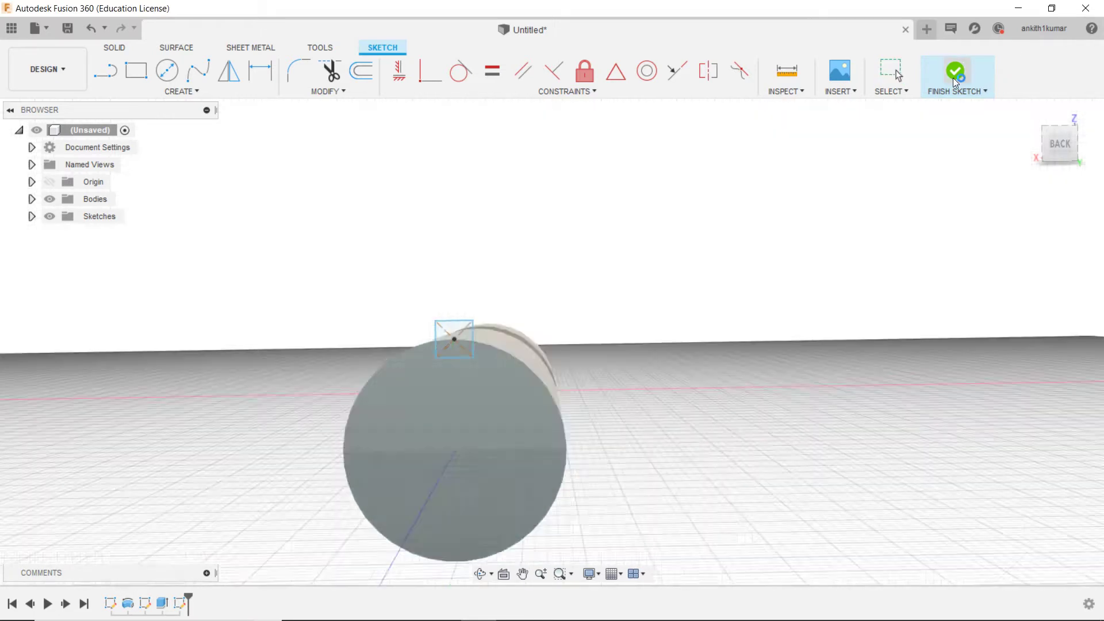
{"action": "scroll", "coordinate": [699, 261], "scroll_direction": "up", "scroll_amount": 5}
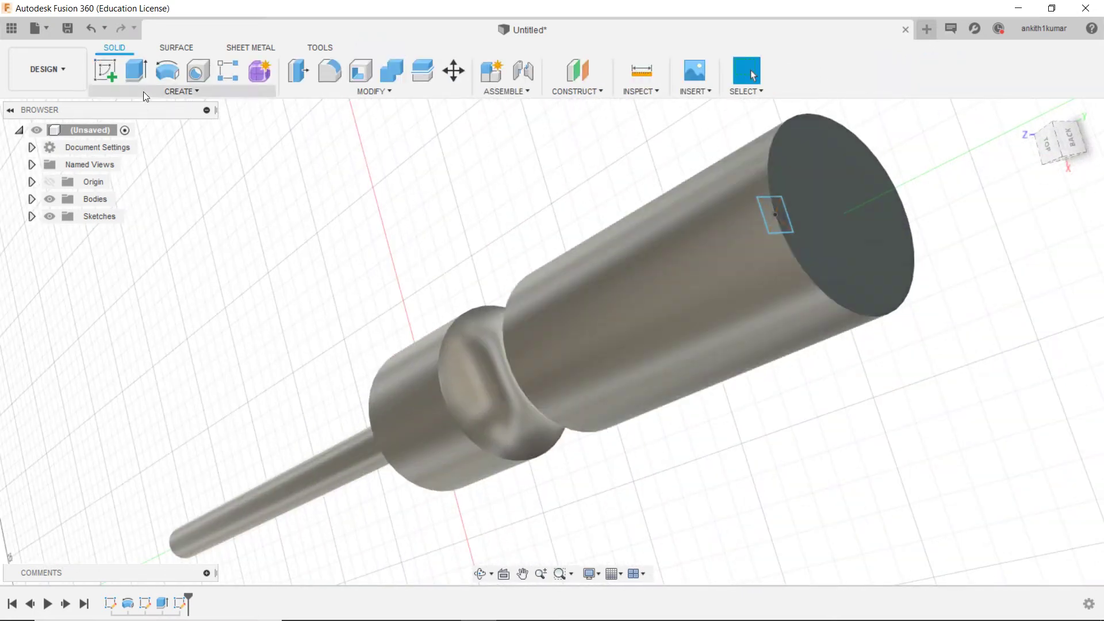
{"action": "left_click", "coordinate": [130, 72]}
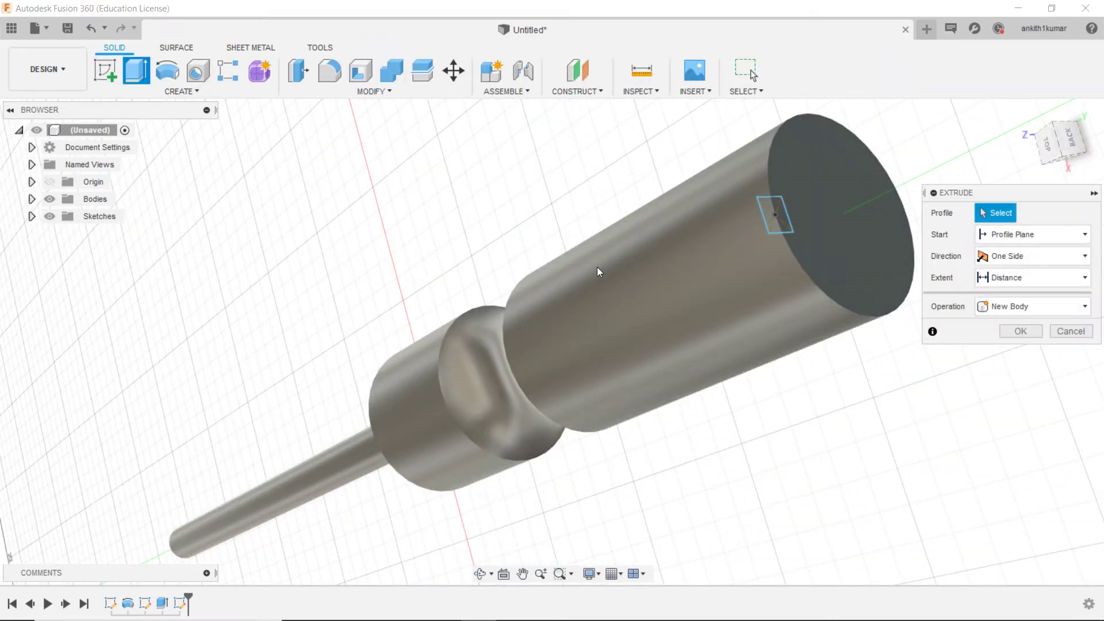
{"action": "left_click", "coordinate": [773, 219]}
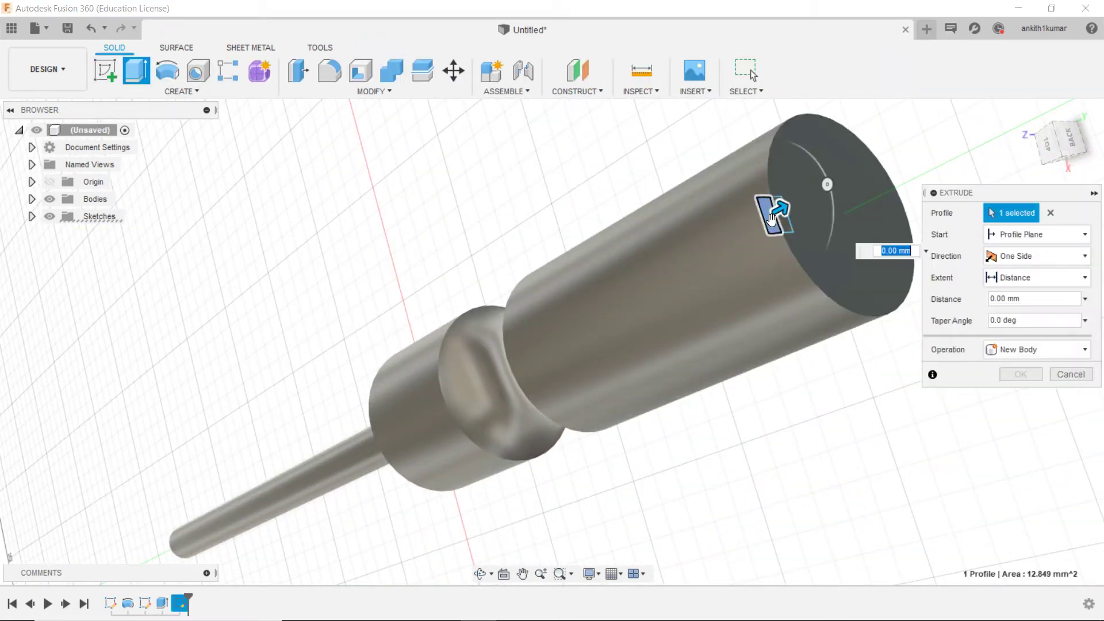
{"action": "left_click", "coordinate": [1010, 234]}
{"action": "left_click", "coordinate": [1020, 277]}
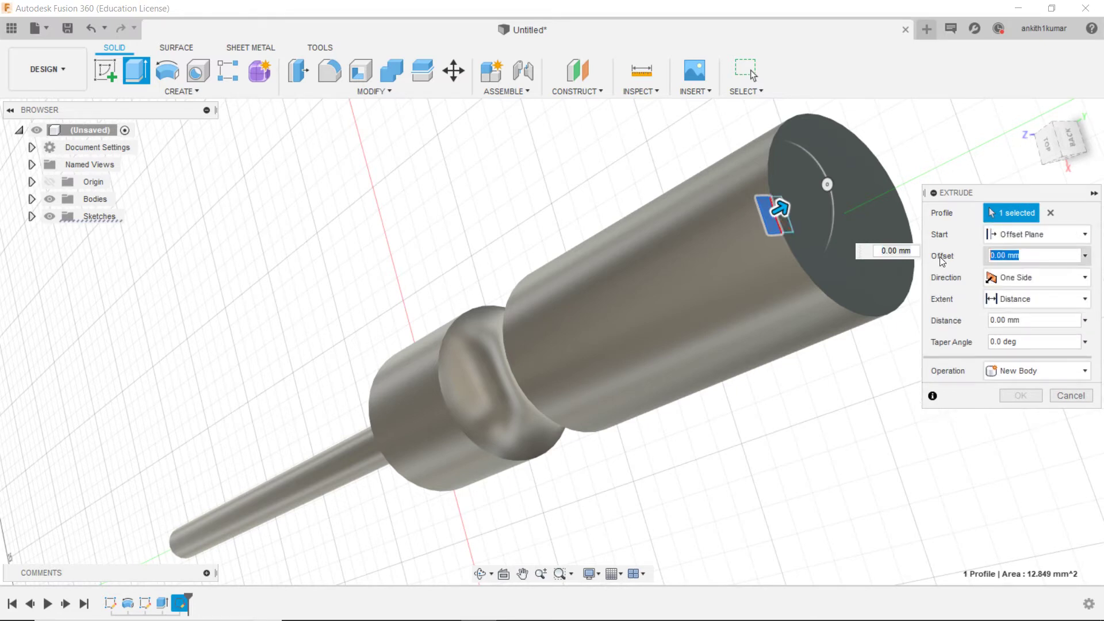
{"action": "type", "text": "-"}
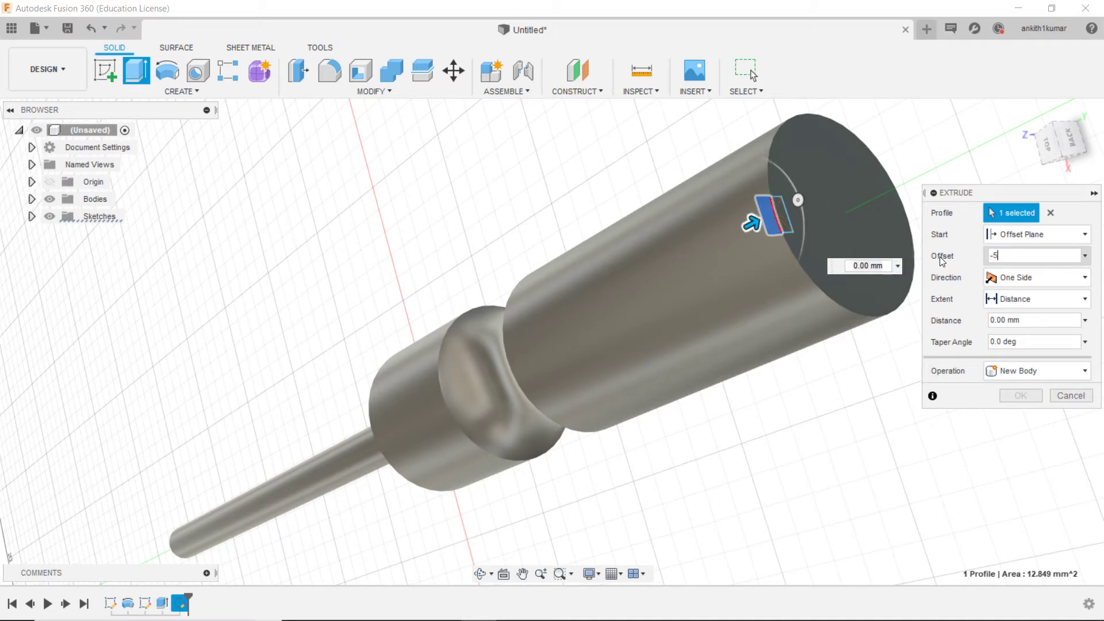
{"action": "type", "text": "1"}
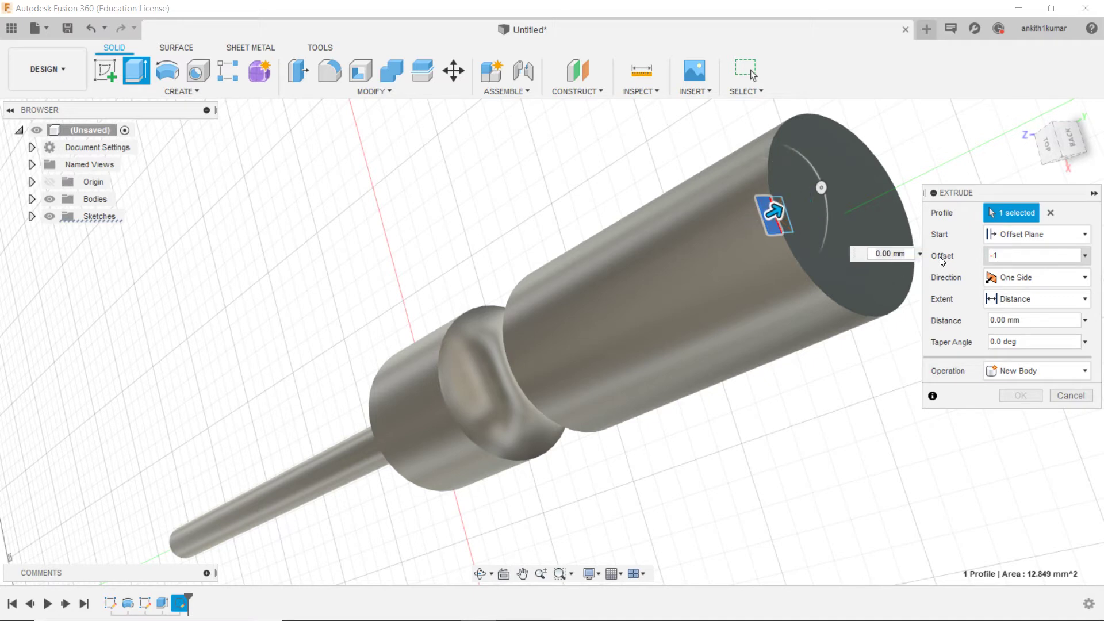
{"action": "type", "text": "0"}
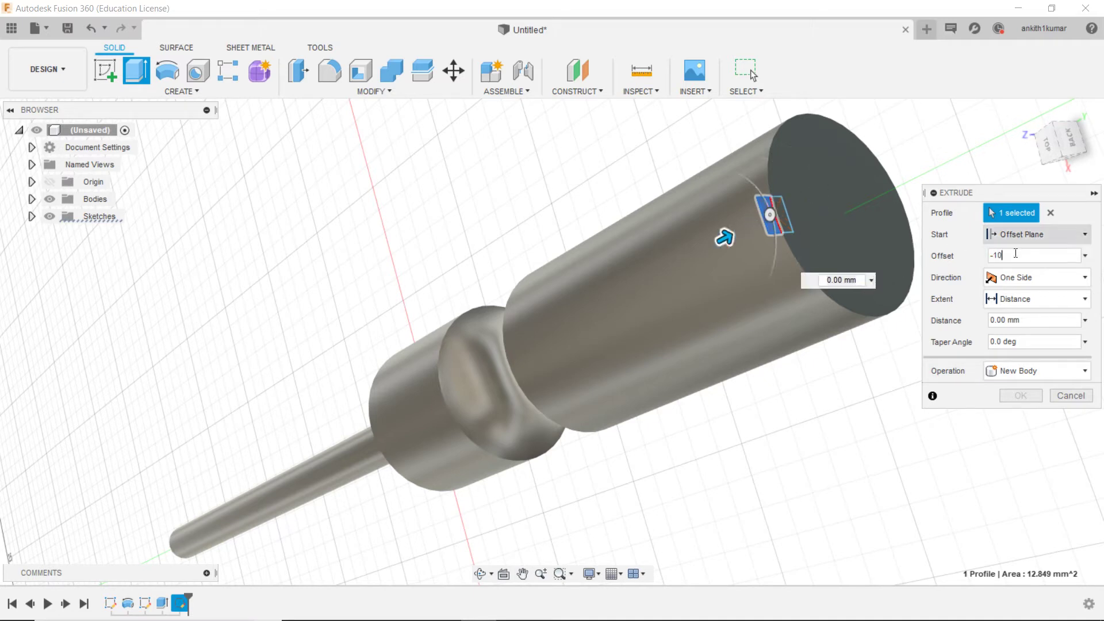
{"action": "double_click", "coordinate": [861, 281]}
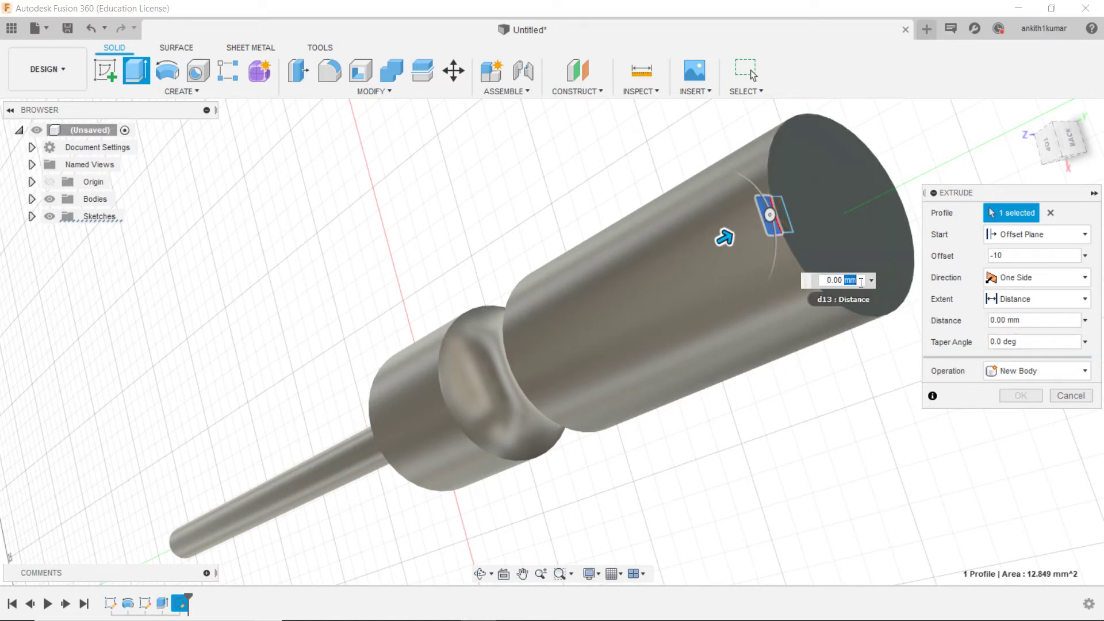
{"action": "type", "text": "5"}
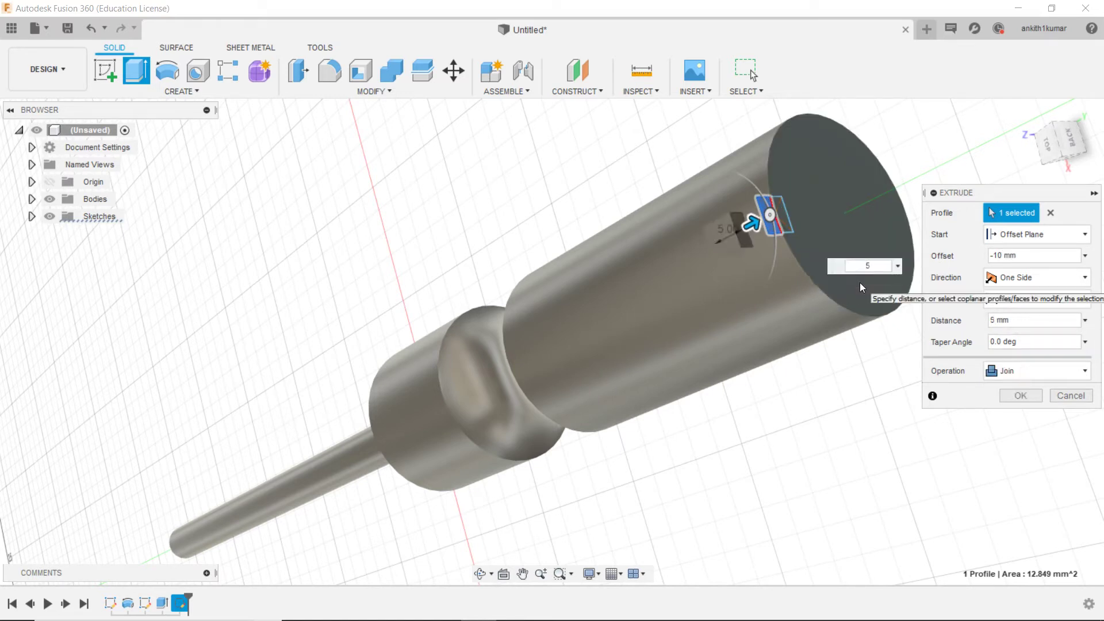
{"action": "type", "text": "0"}
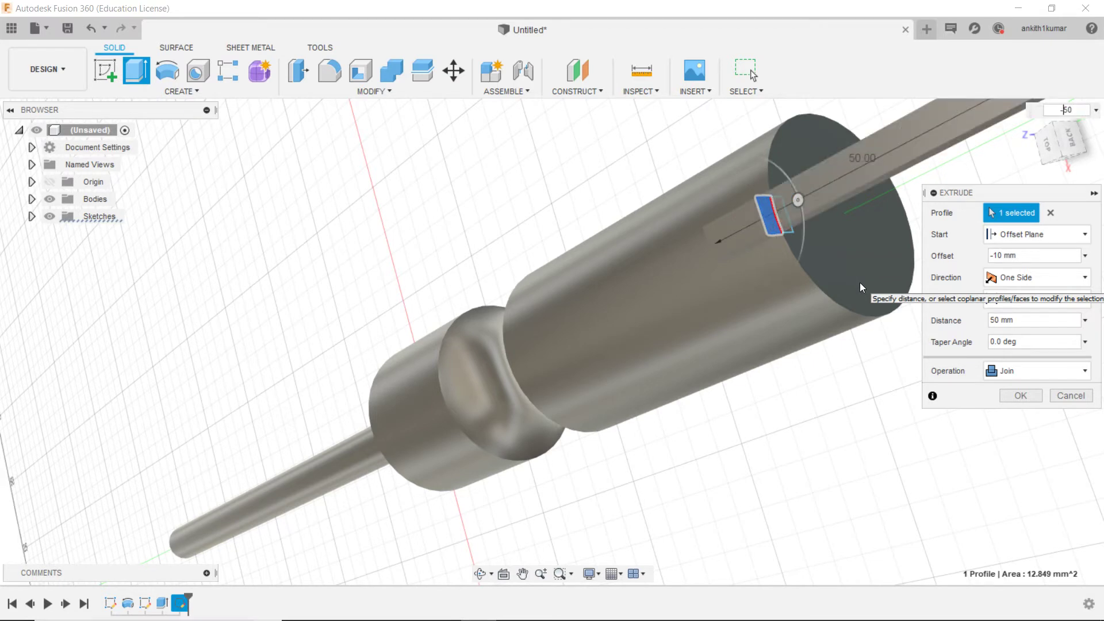
Set the start offset to -5 mm and create the 55 mm rib as a New Body.
{"action": "left_click", "coordinate": [1067, 159]}
{"action": "left_click", "coordinate": [1065, 153]}
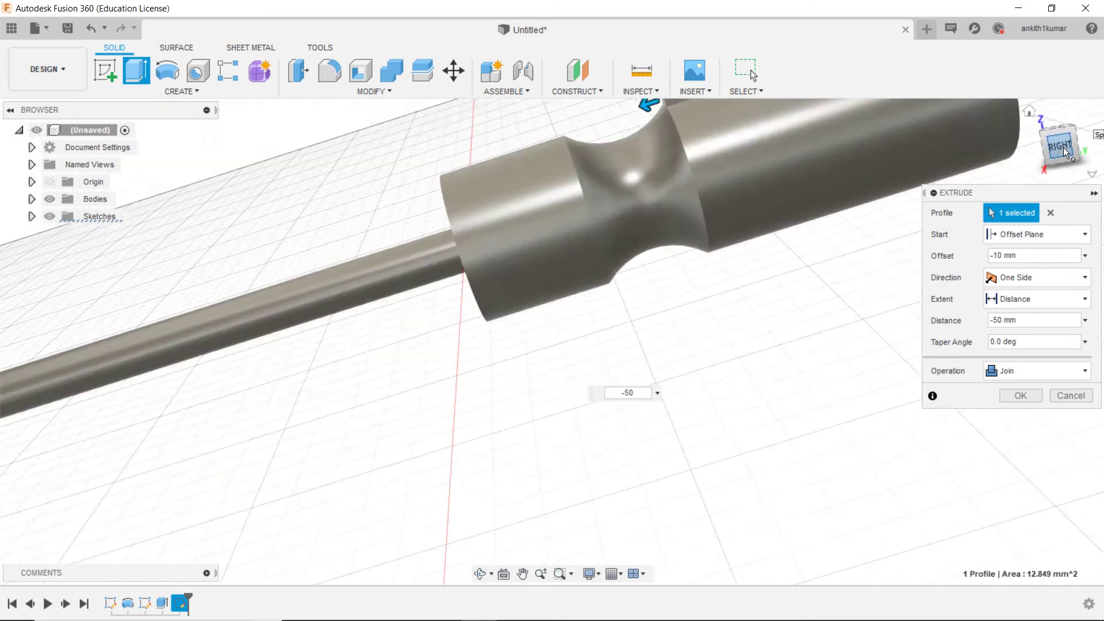
{"action": "middle_click_drag", "start_coordinate": [742, 144], "coordinate": [736, 140]}
{"action": "scroll", "coordinate": [618, 251], "scroll_direction": "up", "scroll_amount": 5}
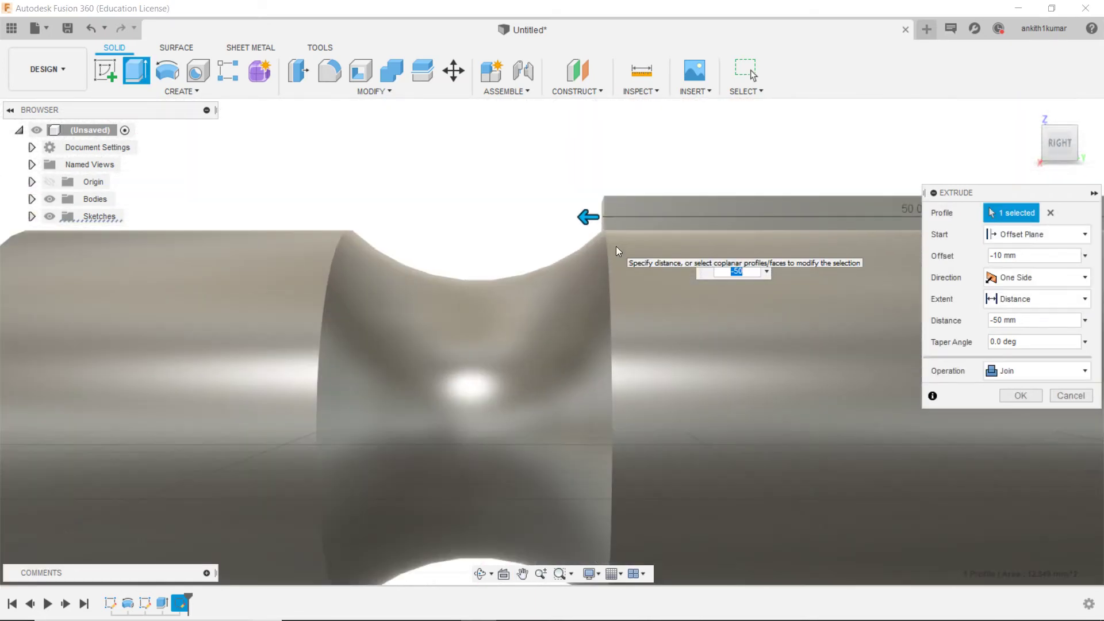
{"action": "scroll", "coordinate": [618, 251], "scroll_direction": "up", "scroll_amount": 2}
{"action": "scroll", "coordinate": [618, 252], "scroll_direction": "down", "scroll_amount": 8}
{"action": "left_click_drag", "start_coordinate": [560, 180], "coordinate": [380, 234]}
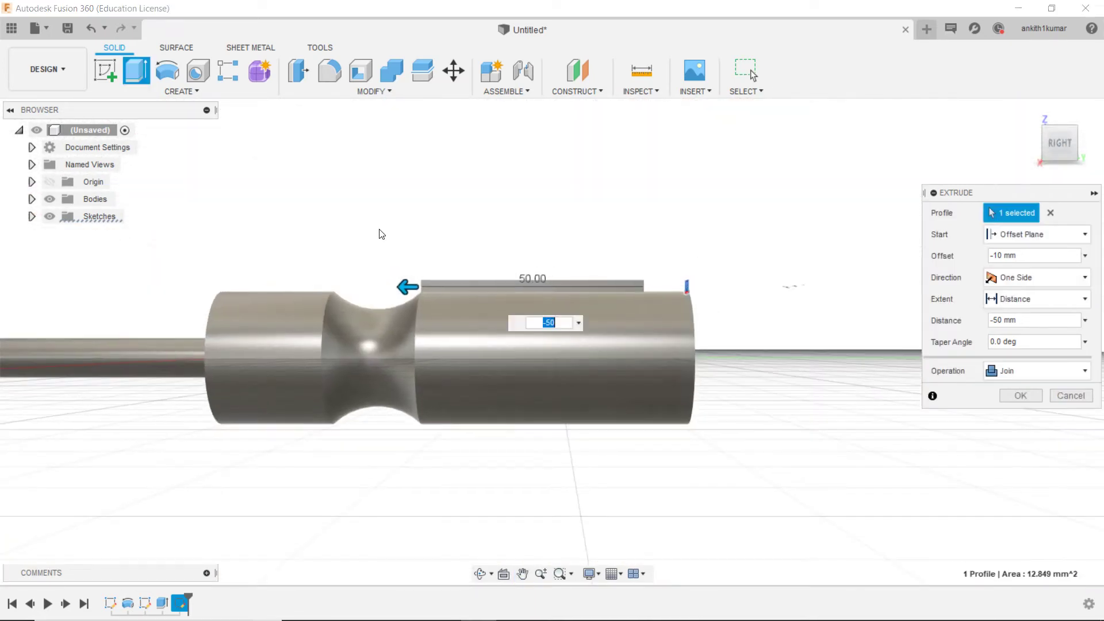
{"action": "scroll", "coordinate": [609, 258], "scroll_direction": "up", "scroll_amount": 3}
{"action": "scroll", "coordinate": [719, 276], "scroll_direction": "up", "scroll_amount": 3}
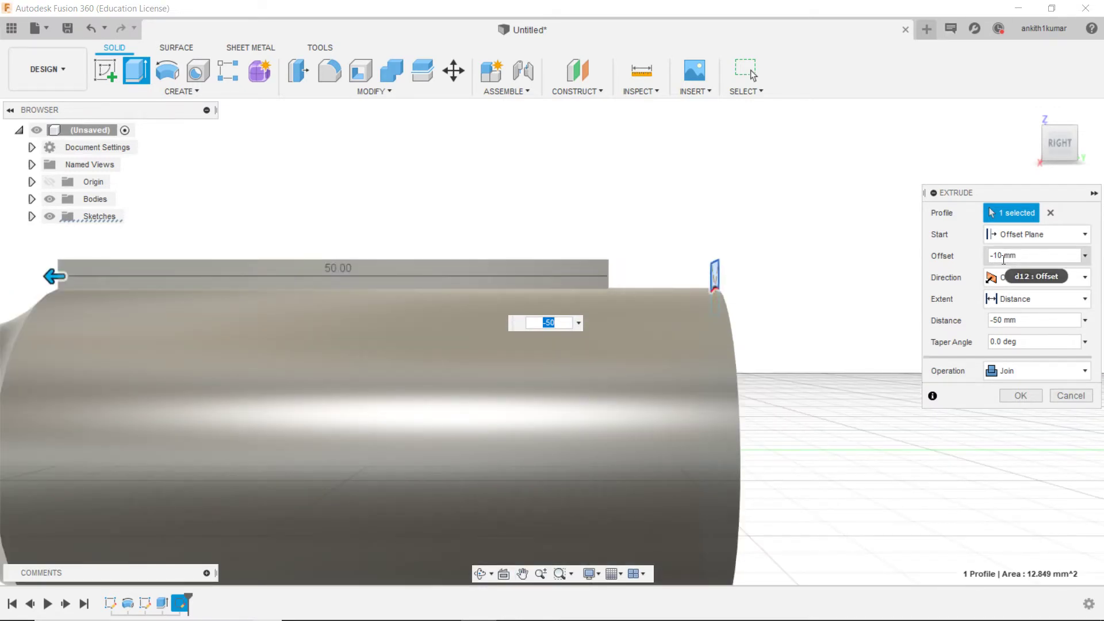
{"action": "left_click", "coordinate": [1003, 255]}
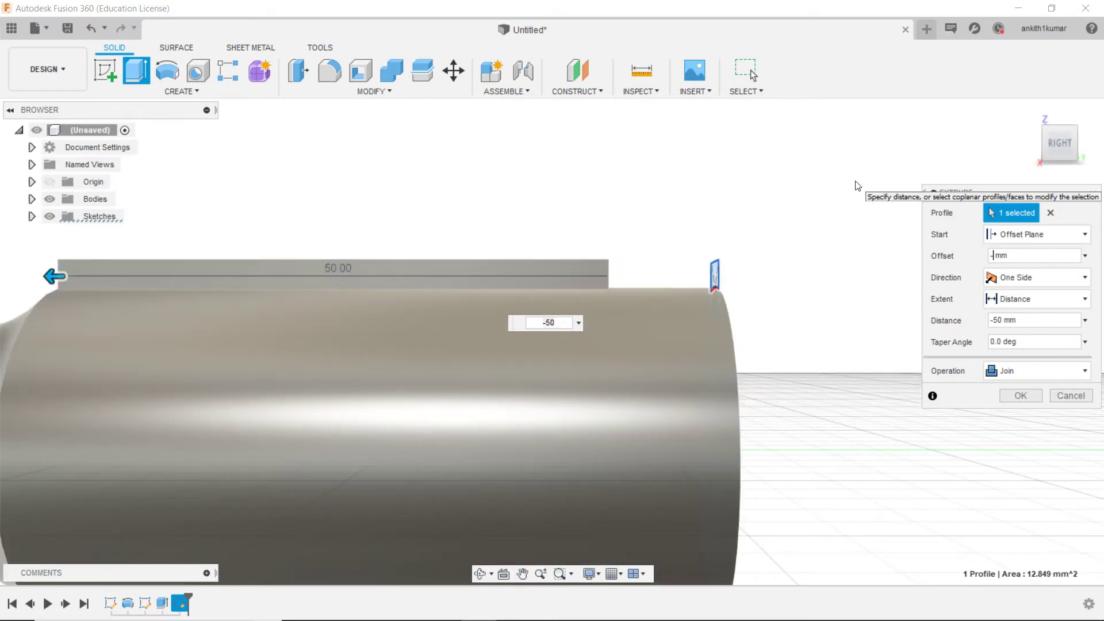
{"action": "type", "text": "5"}
{"action": "key", "text": "Tab"}
{"action": "type", "text": "-55"}
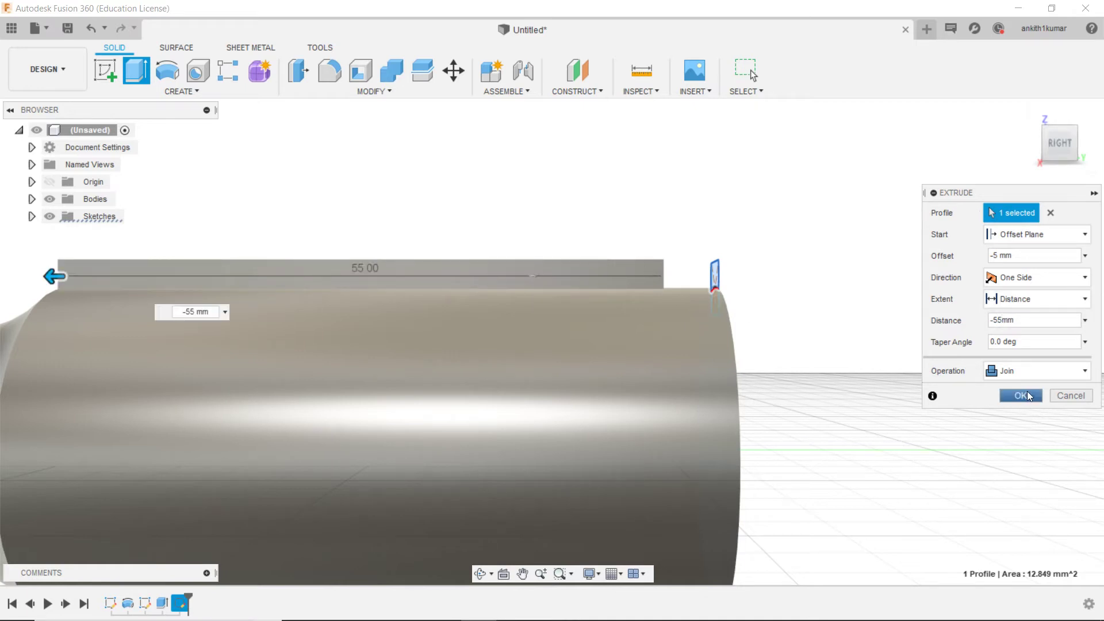
{"action": "left_click", "coordinate": [1035, 371]}
{"action": "left_click", "coordinate": [1018, 441]}
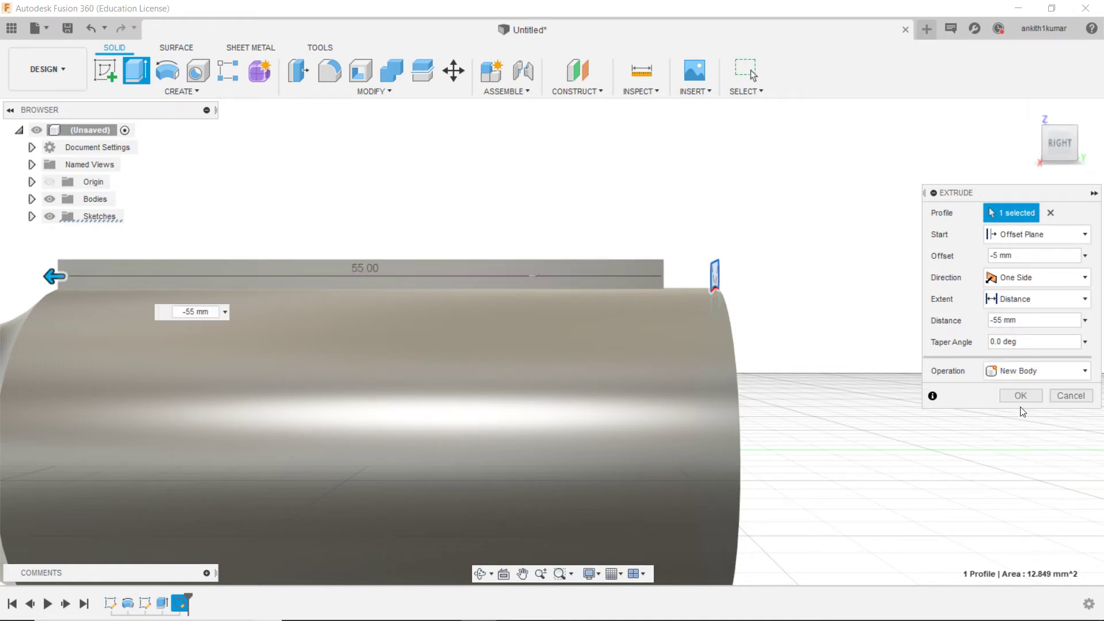
{"action": "left_click", "coordinate": [1020, 397]}
{"action": "key", "text": "F6"}
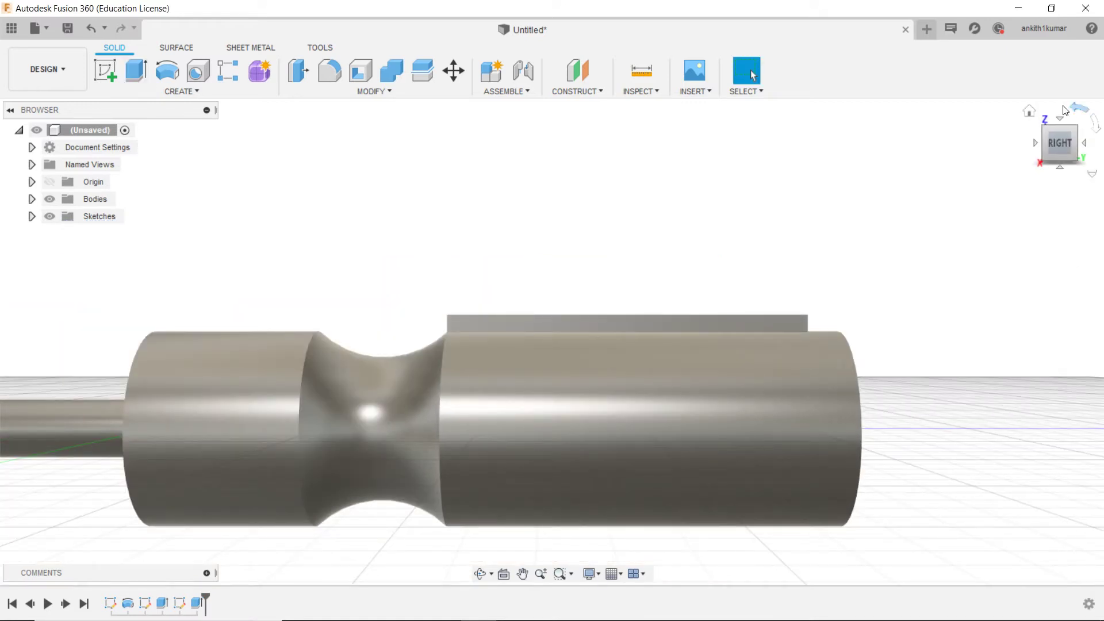
Fillet the four long edges of the rib with a 2 mm radius.
{"action": "middle_click_drag", "start_coordinate": [1064, 136], "coordinate": [552, 342], "text": "shift"}
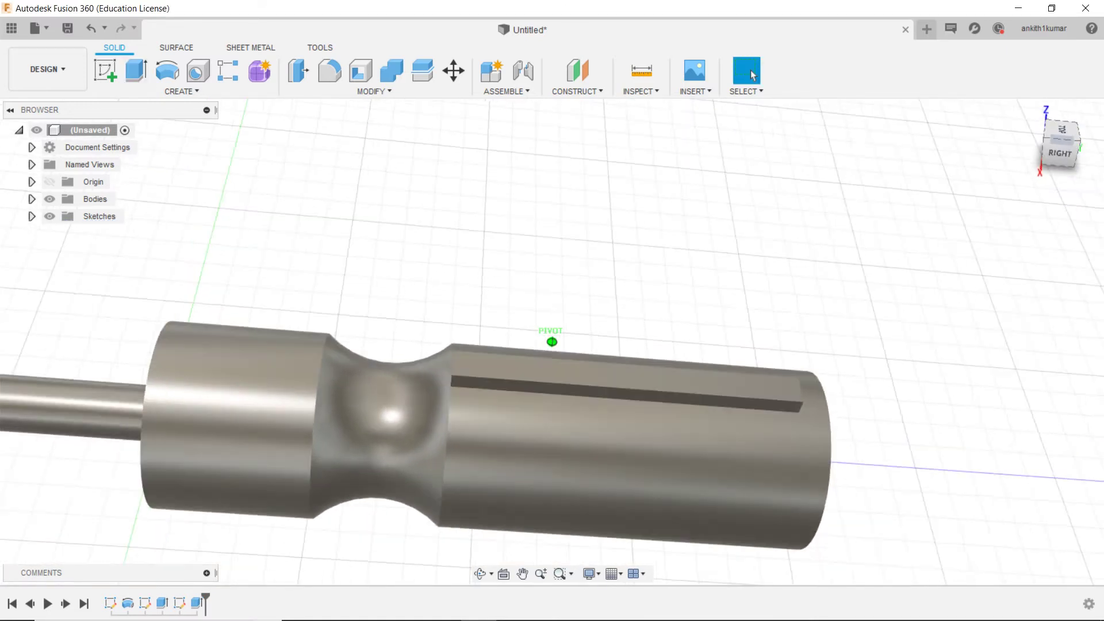
{"action": "left_click", "coordinate": [329, 71]}
{"action": "scroll", "coordinate": [518, 295], "scroll_direction": "up", "scroll_amount": 4}
{"action": "left_click", "coordinate": [536, 337]}
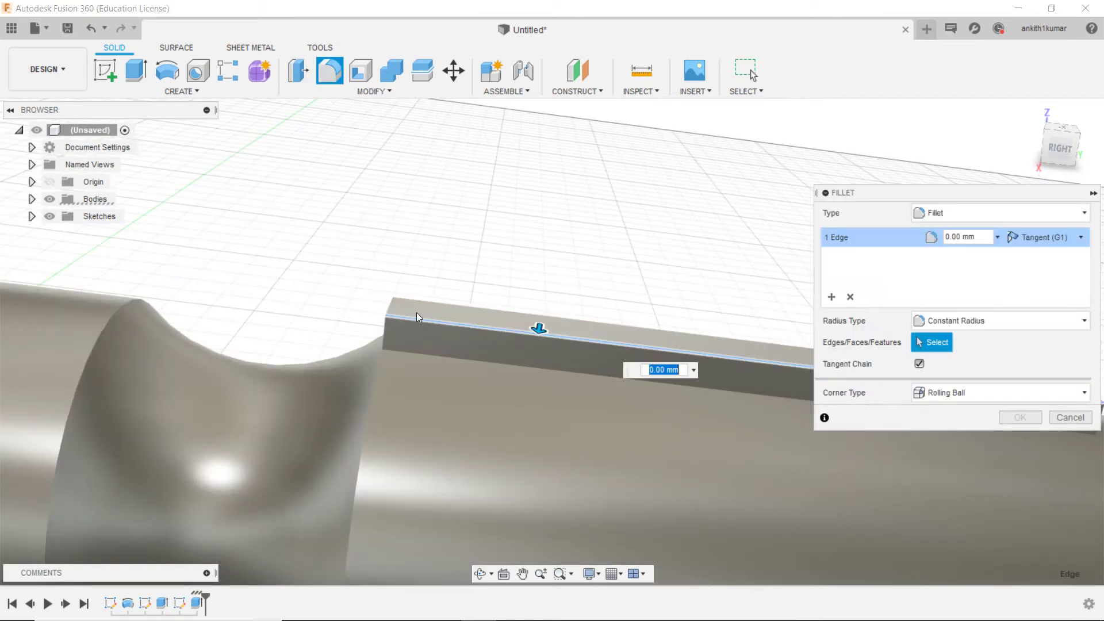
{"action": "left_click", "coordinate": [385, 300]}
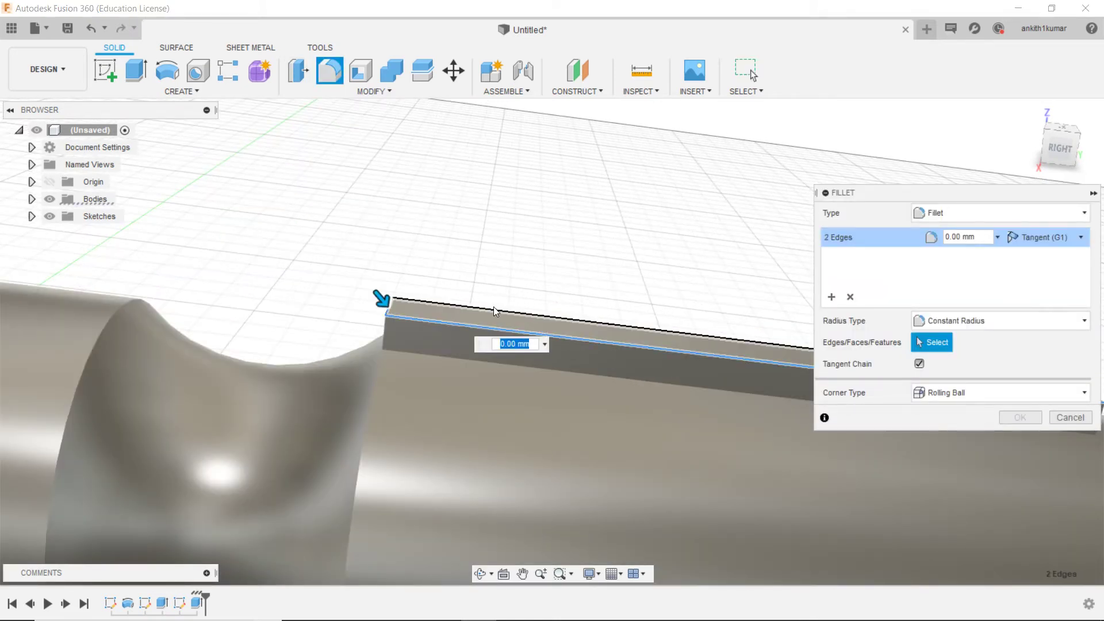
{"action": "scroll", "coordinate": [494, 308], "scroll_direction": "down", "scroll_amount": 3}
{"action": "scroll", "coordinate": [493, 308], "scroll_direction": "up", "scroll_amount": 2}
{"action": "scroll", "coordinate": [650, 325], "scroll_direction": "up", "scroll_amount": 2}
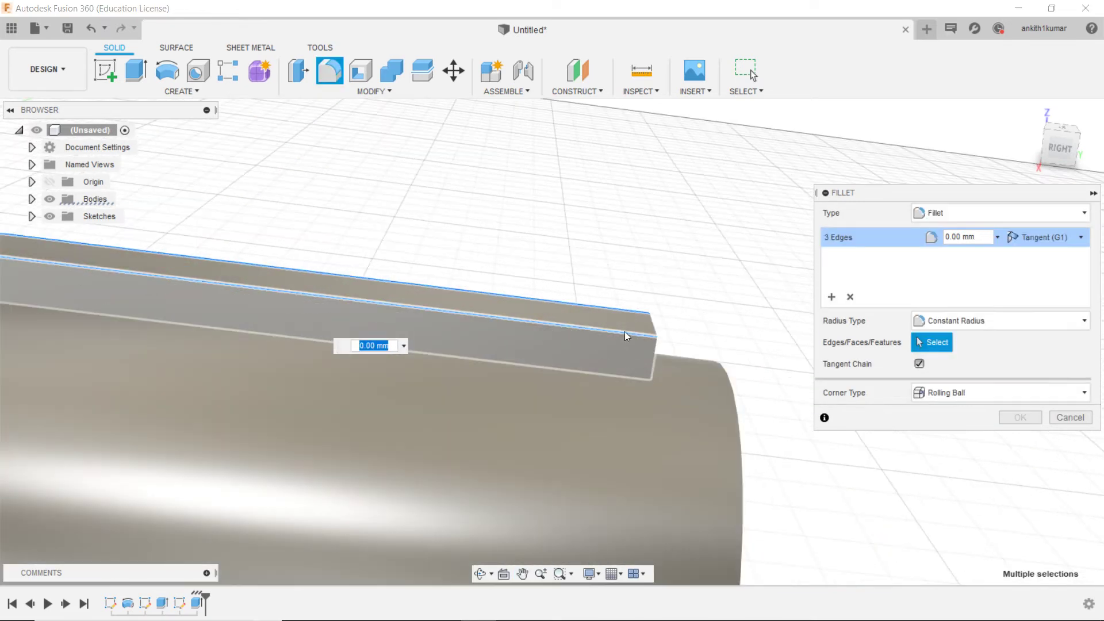
{"action": "left_click", "coordinate": [651, 325]}
{"action": "type", "text": "2"}
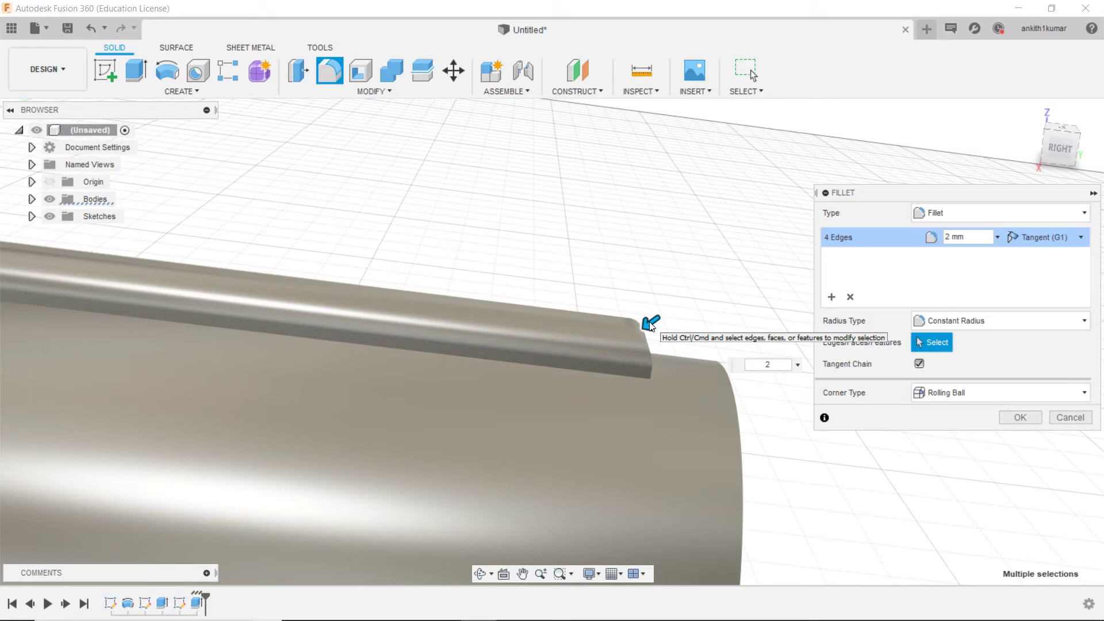
{"action": "key", "text": "Return"}
{"action": "middle_click_drag", "start_coordinate": [648, 323], "coordinate": [640, 268]}
{"action": "scroll", "coordinate": [640, 268], "scroll_direction": "up", "scroll_amount": 2}
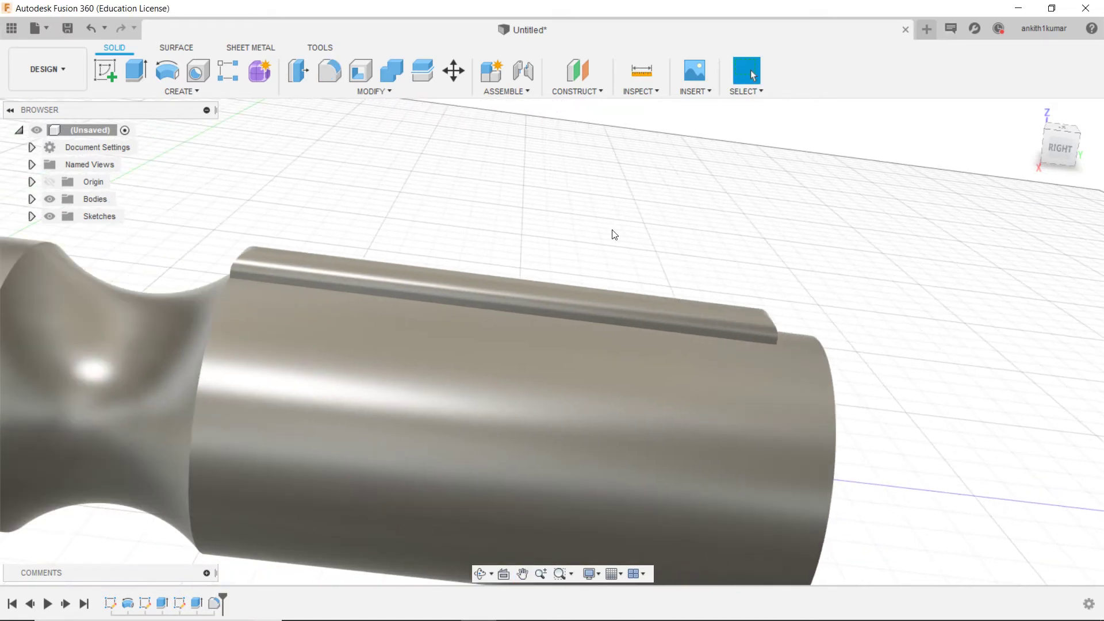
Open the Appearance dialog and search the library for 'black'.
{"action": "left_click", "coordinate": [378, 92]}
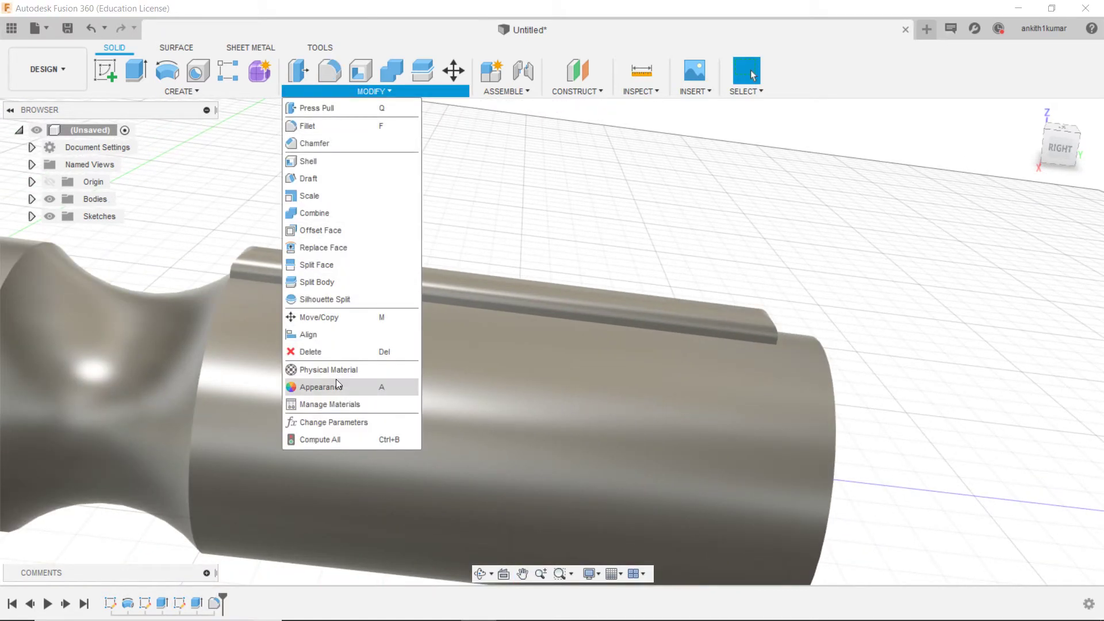
{"action": "left_click", "coordinate": [336, 384]}
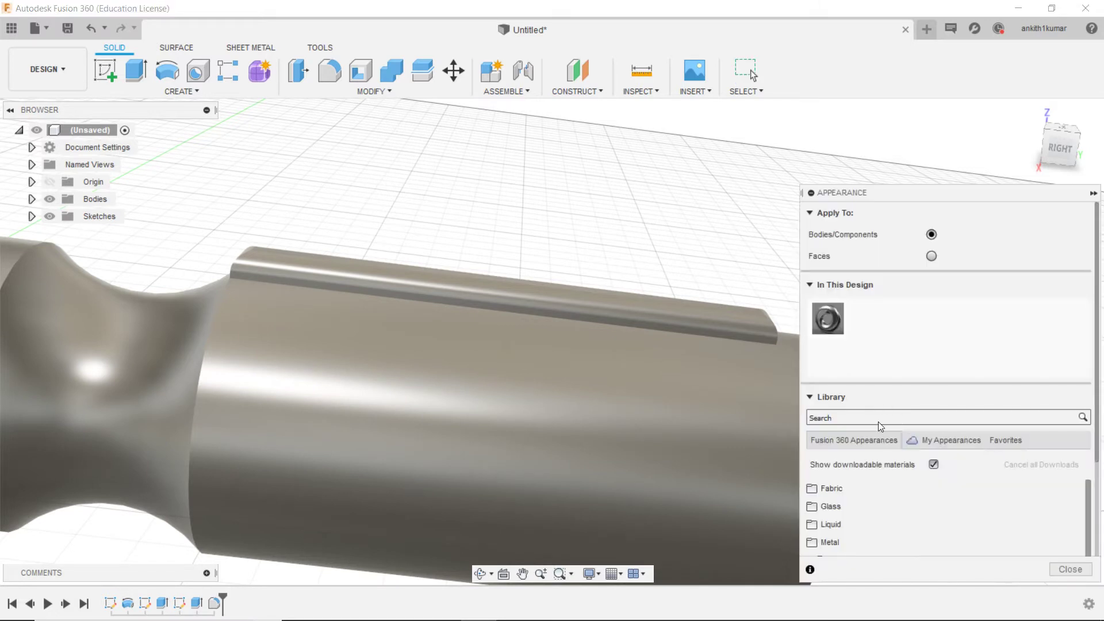
{"action": "left_click", "coordinate": [866, 417]}
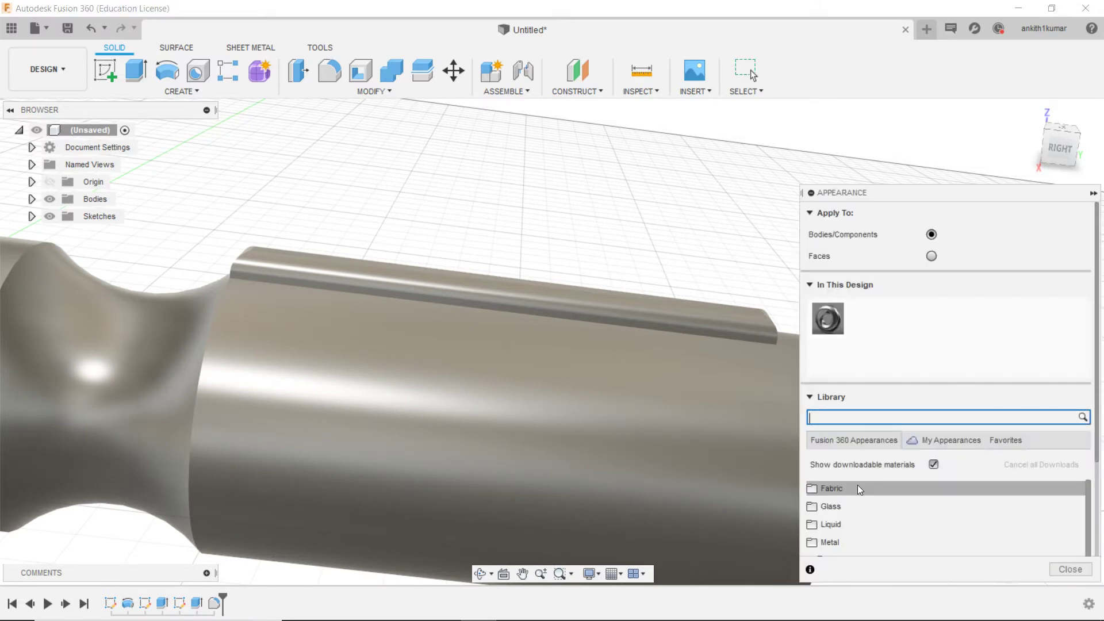
{"action": "scroll", "coordinate": [840, 506], "scroll_direction": "down", "scroll_amount": 2}
{"action": "scroll", "coordinate": [839, 506], "scroll_direction": "down", "scroll_amount": 1}
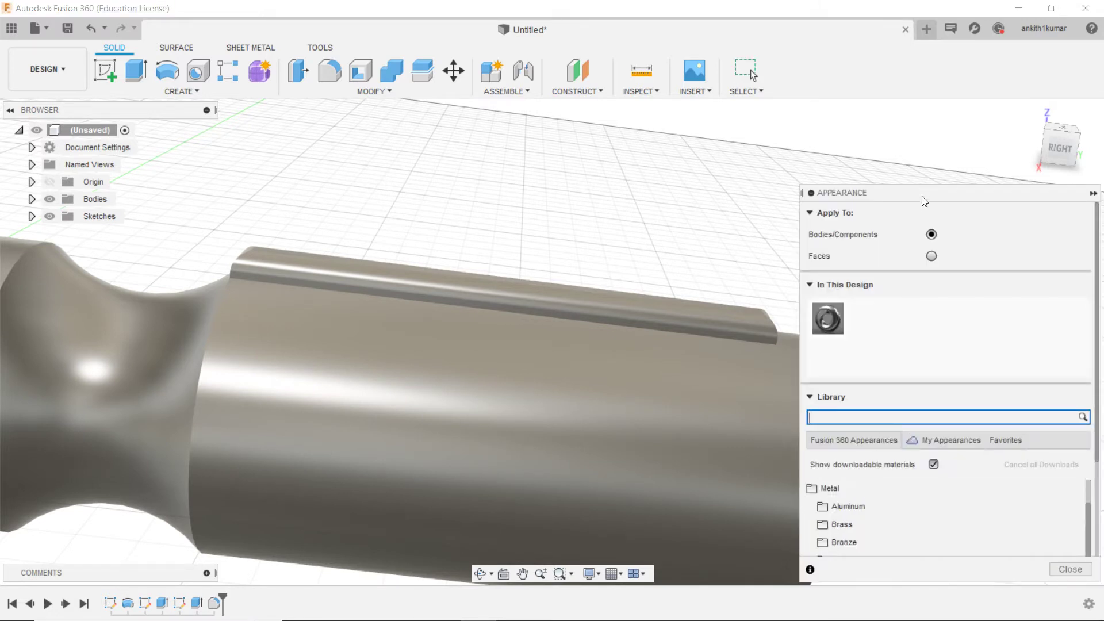
{"action": "left_click_drag", "start_coordinate": [920, 194], "coordinate": [903, 100]}
{"action": "scroll", "coordinate": [843, 413], "scroll_direction": "down", "scroll_amount": 3}
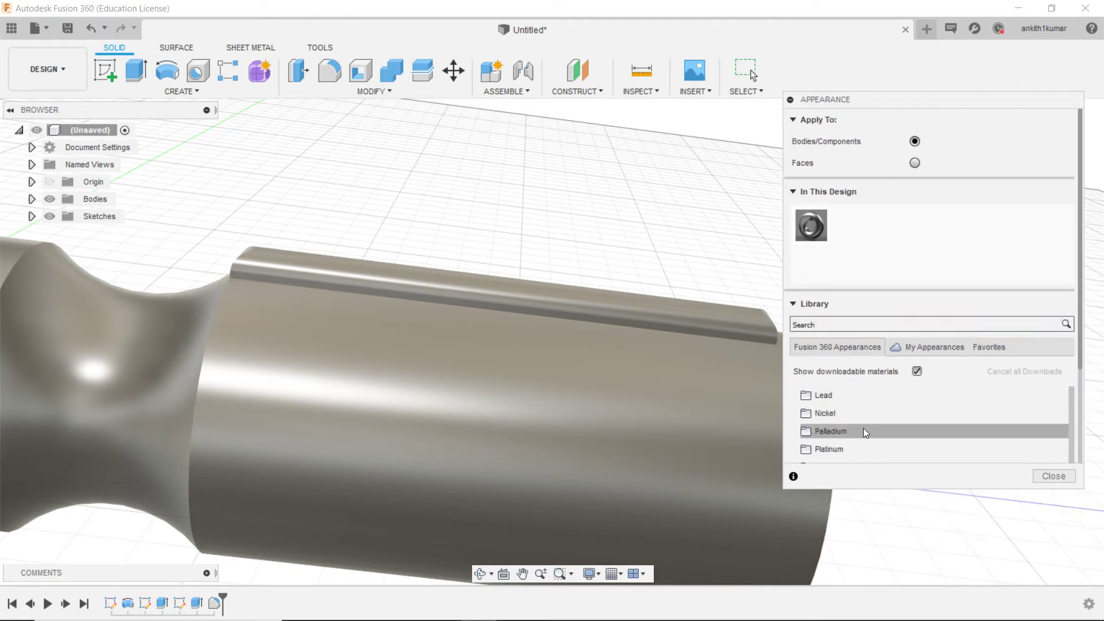
{"action": "scroll", "coordinate": [846, 422], "scroll_direction": "up", "scroll_amount": 1}
{"action": "scroll", "coordinate": [855, 421], "scroll_direction": "up", "scroll_amount": 1}
Drag Paint - Enamel Glossy (Black) onto the raised grip strip and close the library.
{"action": "scroll", "coordinate": [854, 420], "scroll_direction": "down", "scroll_amount": 3}
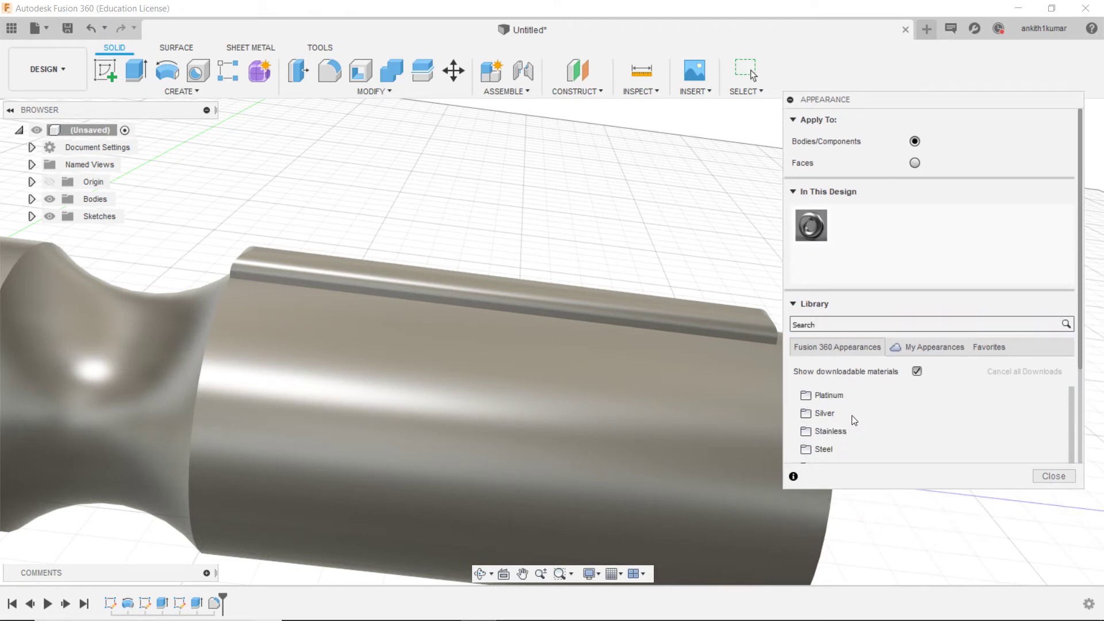
{"action": "scroll", "coordinate": [855, 420], "scroll_direction": "up", "scroll_amount": 1}
{"action": "scroll", "coordinate": [855, 420], "scroll_direction": "up", "scroll_amount": 1}
{"action": "left_click", "coordinate": [828, 432]}
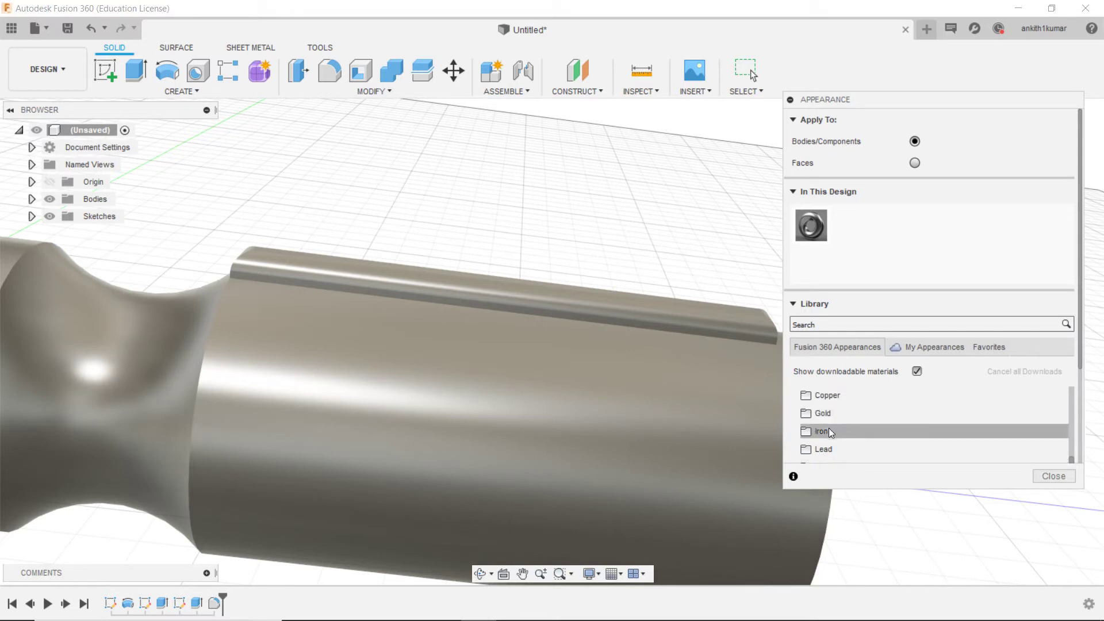
{"action": "scroll", "coordinate": [830, 437], "scroll_direction": "down", "scroll_amount": 1}
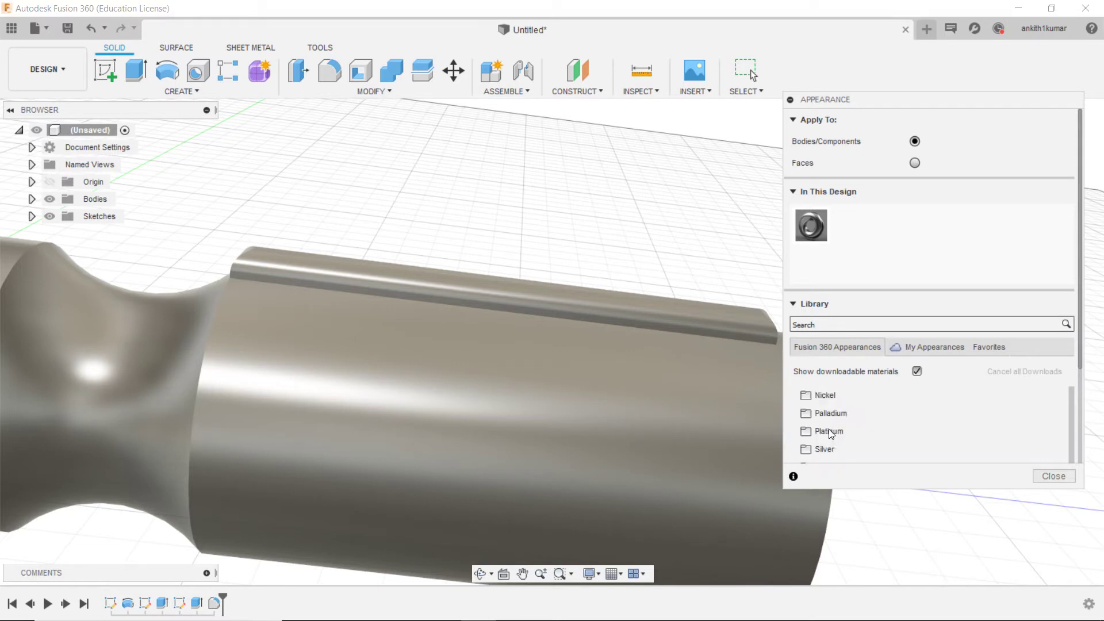
{"action": "left_click", "coordinate": [846, 325]}
{"action": "type", "text": "lac"}
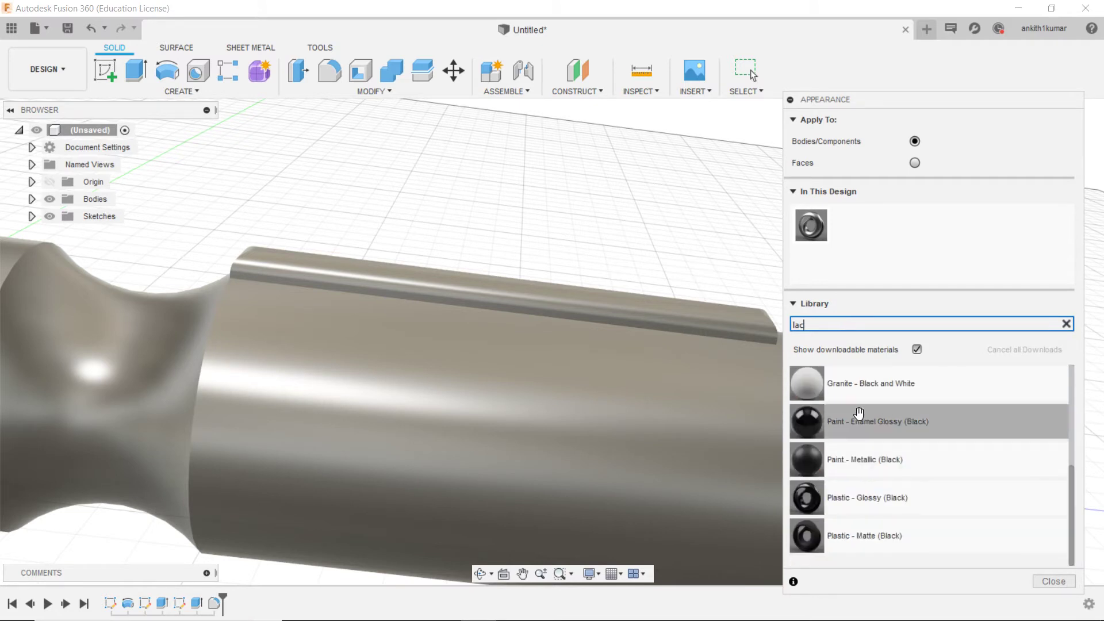
{"action": "mouse_move", "coordinate": [862, 432]}
{"action": "left_mouse_down"}
{"action": "mouse_move", "coordinate": [732, 367]}
{"action": "mouse_move", "coordinate": [724, 325]}
{"action": "left_mouse_up"}
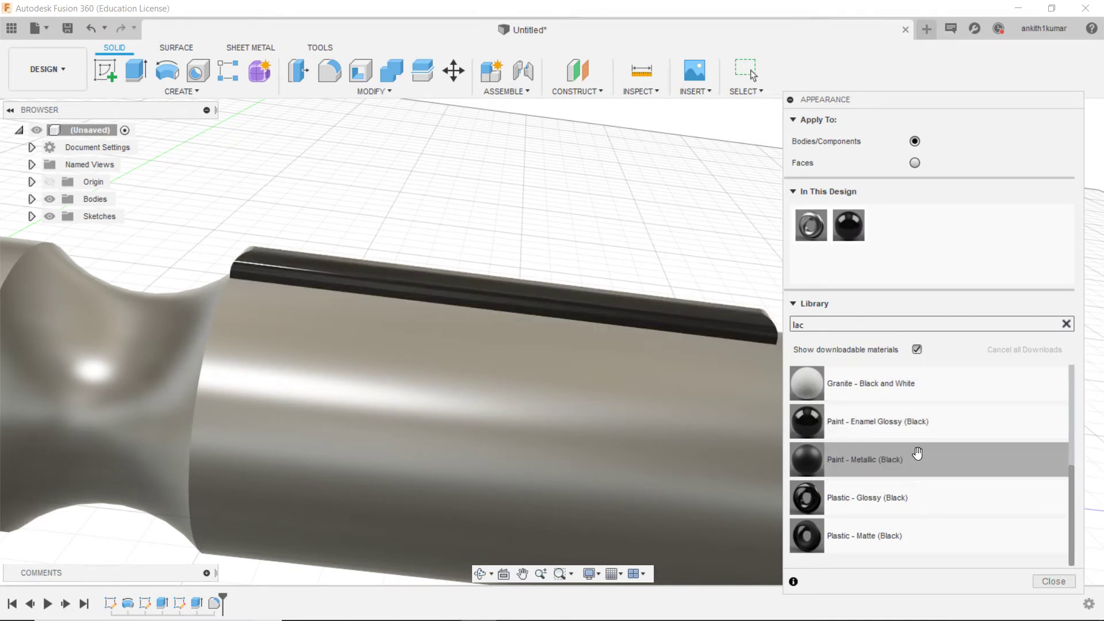
{"action": "left_click", "coordinate": [1053, 581]}
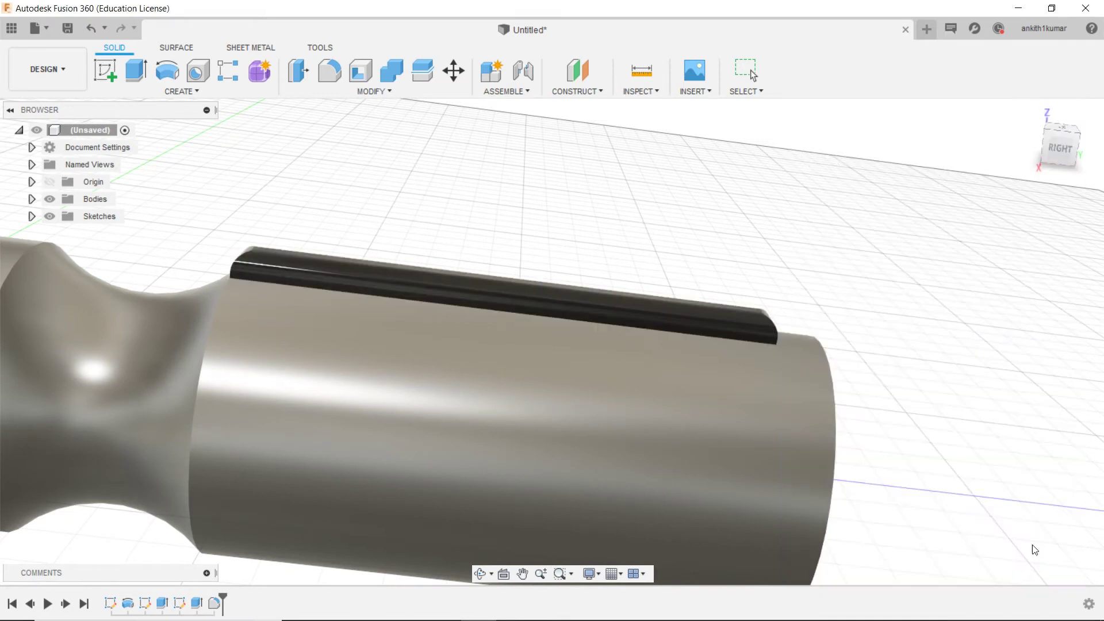
Circular-pattern the black rib body 12 times around the handle's circular end edge.
{"action": "left_click", "coordinate": [1061, 134]}
{"action": "left_click", "coordinate": [247, 93]}
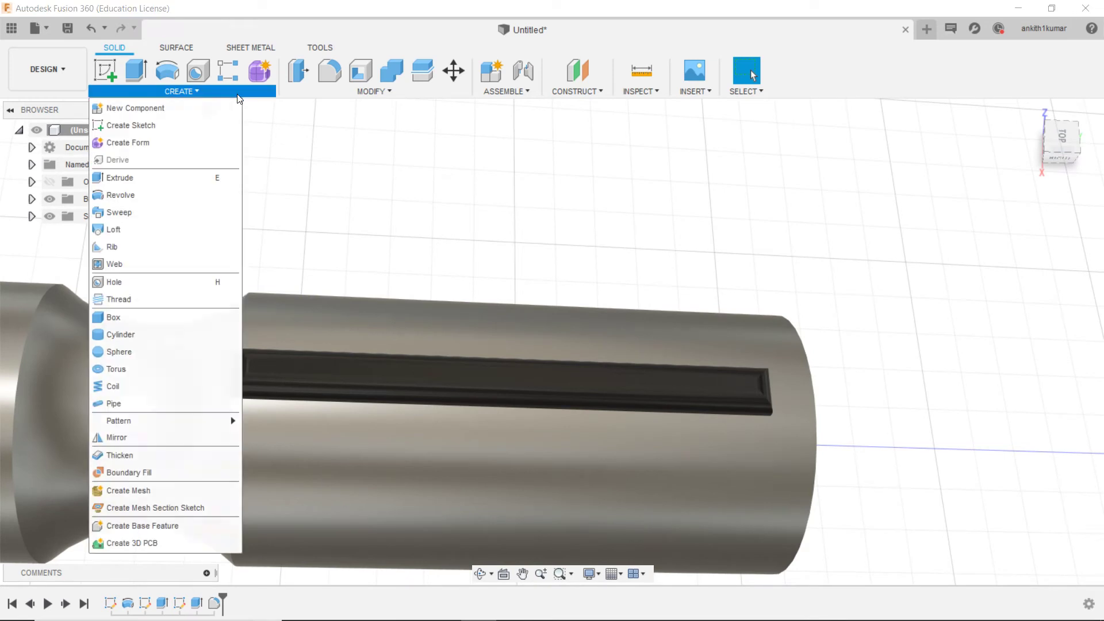
{"action": "mouse_move", "coordinate": [119, 419]}
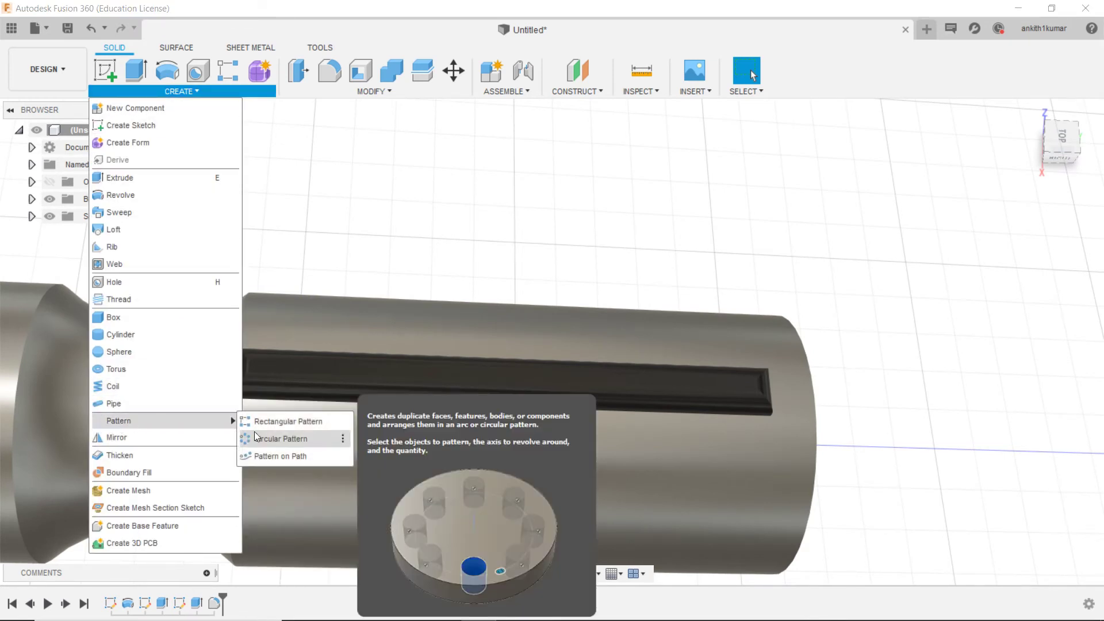
{"action": "left_click", "coordinate": [254, 433]}
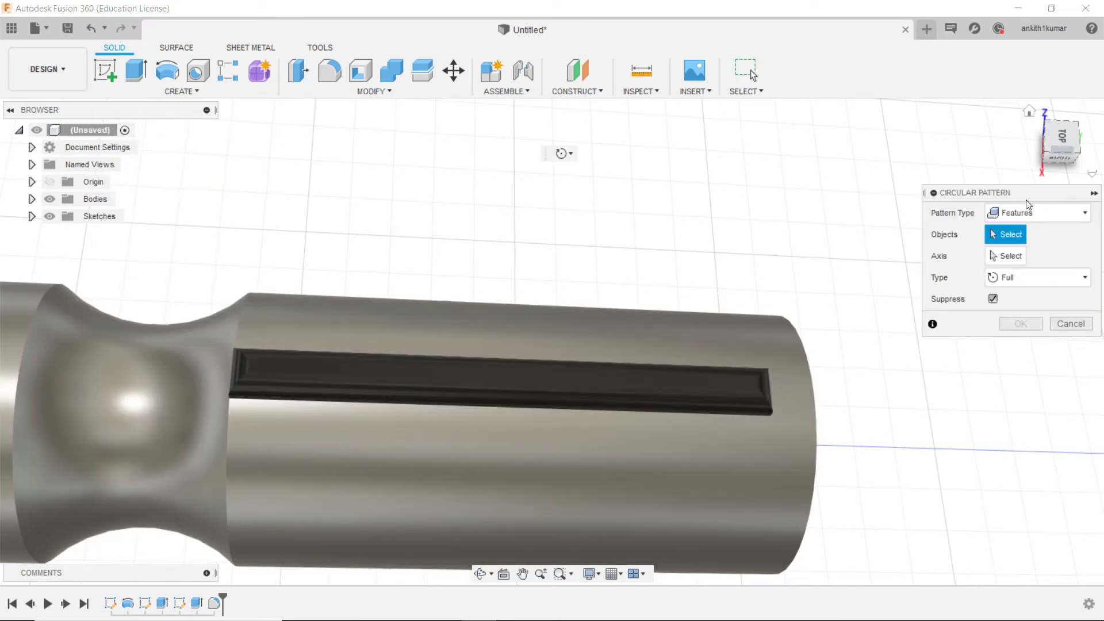
{"action": "left_click", "coordinate": [1030, 212]}
{"action": "left_click", "coordinate": [1017, 255]}
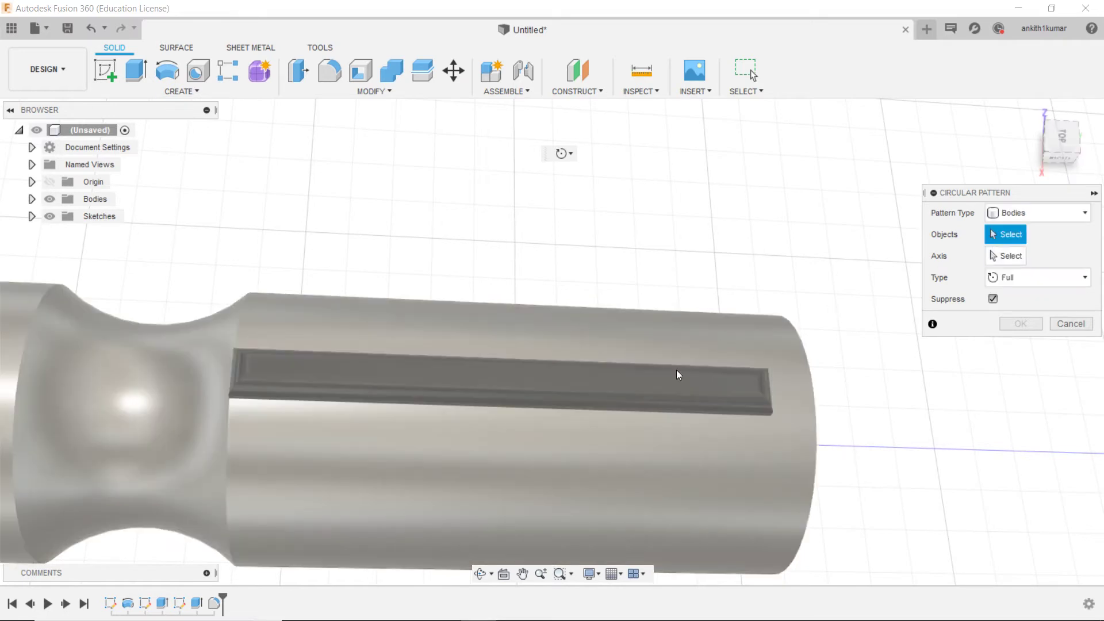
{"action": "left_click", "coordinate": [655, 390]}
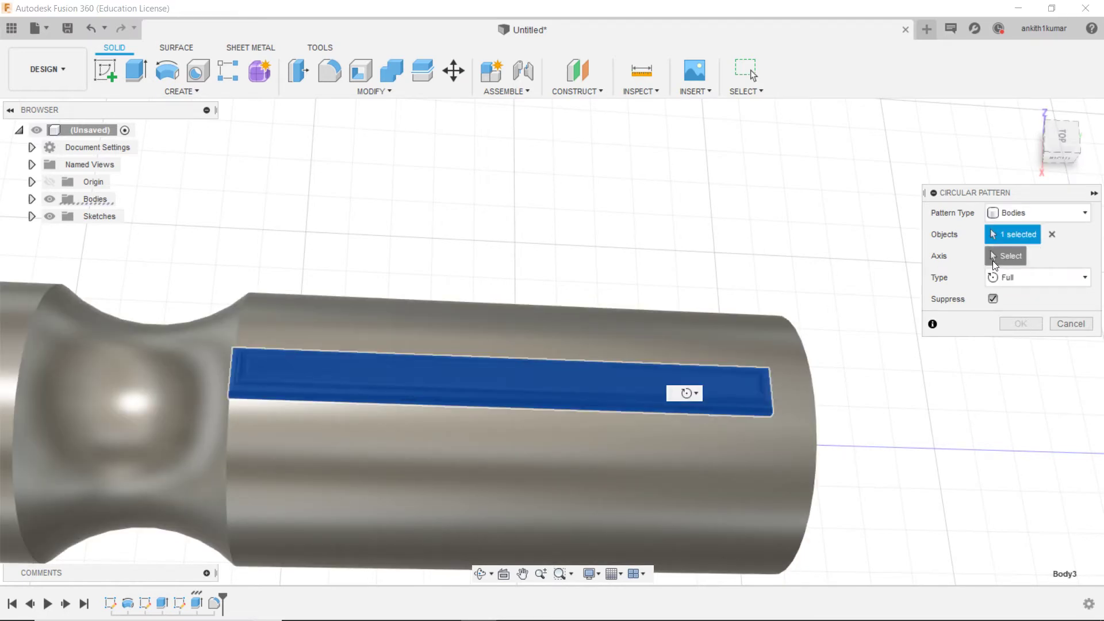
{"action": "left_click", "coordinate": [1006, 255]}
{"action": "left_click", "coordinate": [815, 421]}
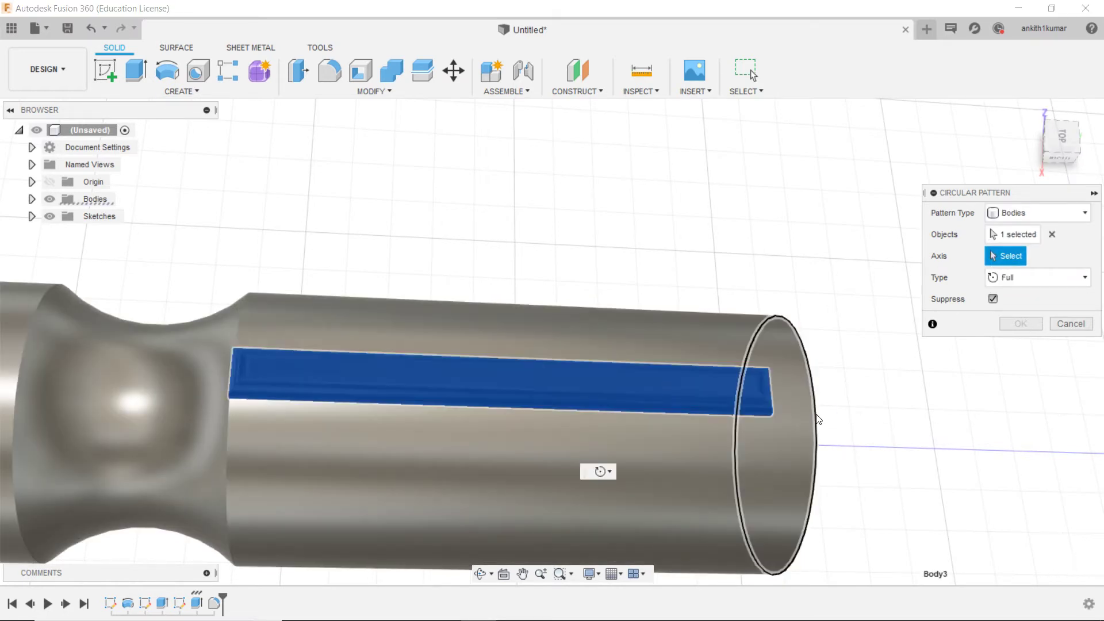
{"action": "left_click", "coordinate": [1037, 324]}
{"action": "double_click", "coordinate": [1036, 324]}
{"action": "type", "text": "12"}
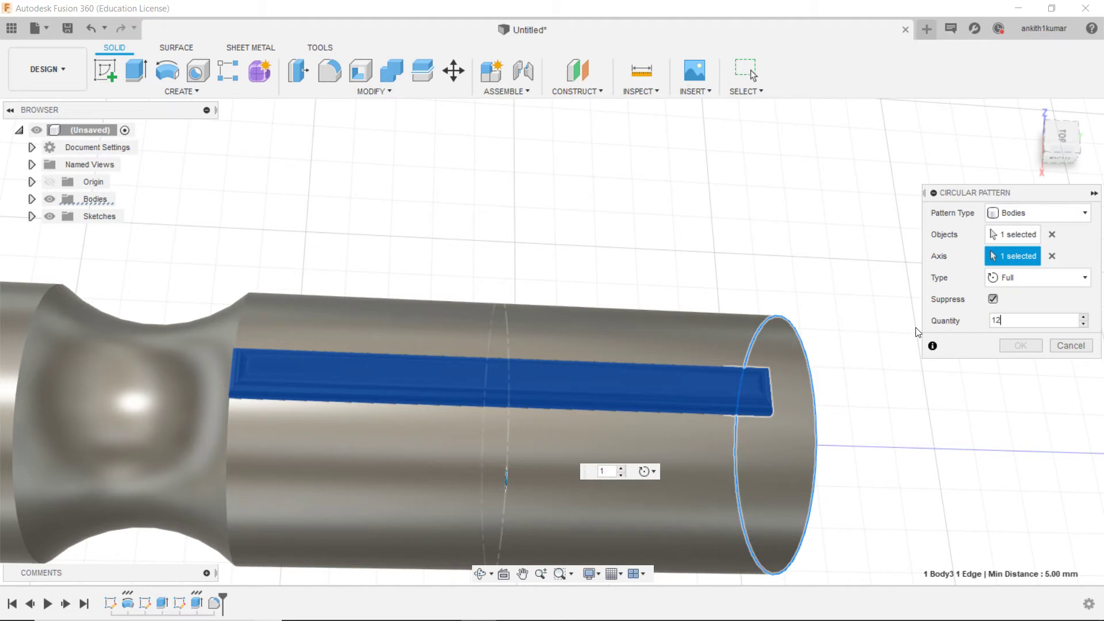
{"action": "key", "text": "Return"}
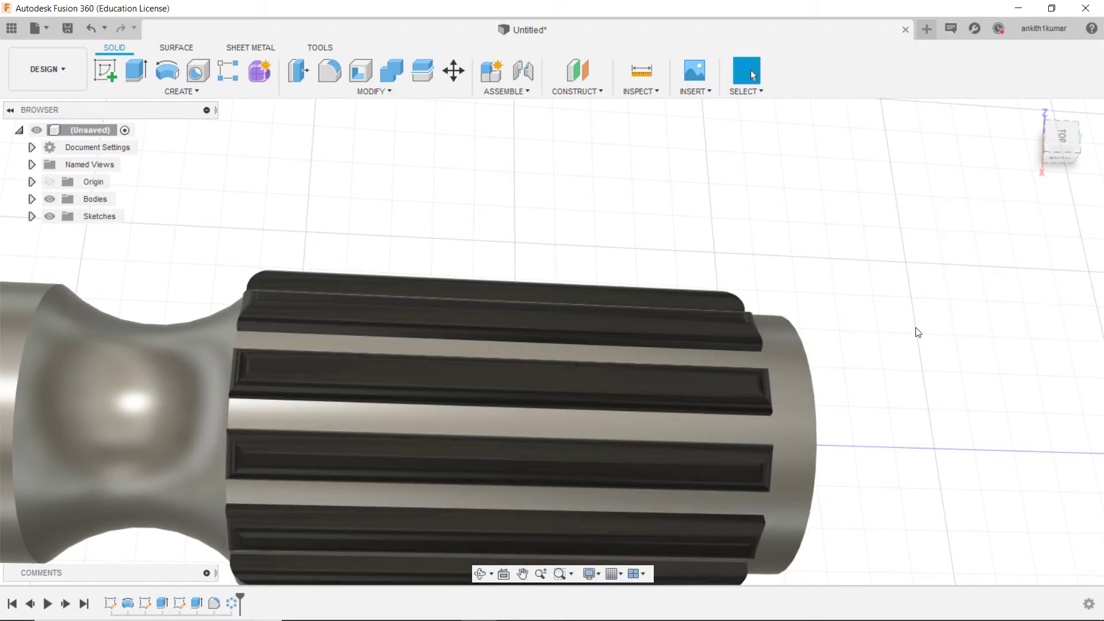
Orbit to the handle's front collar and select its flat shaft-side end face.
{"action": "scroll", "coordinate": [918, 333], "scroll_direction": "down", "scroll_amount": 3}
{"action": "left_click_drag", "start_coordinate": [1061, 138], "coordinate": [1059, 151]}
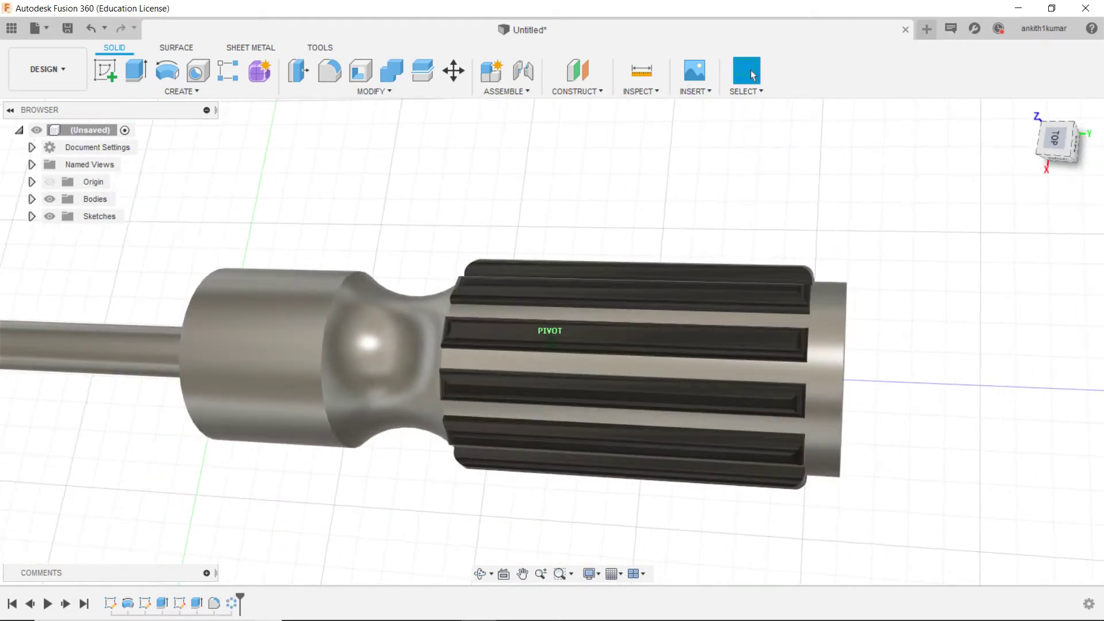
{"action": "middle_click_drag", "start_coordinate": [550, 342], "coordinate": [370, 240], "text": "shift"}
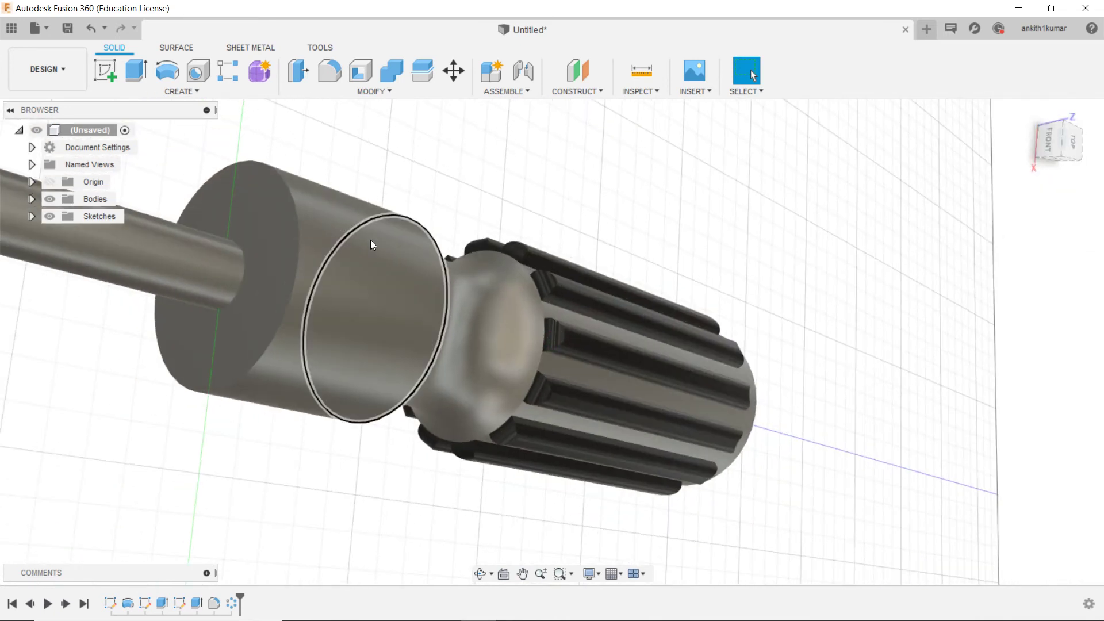
{"action": "left_click", "coordinate": [300, 242]}
{"action": "right_click", "coordinate": [300, 243]}
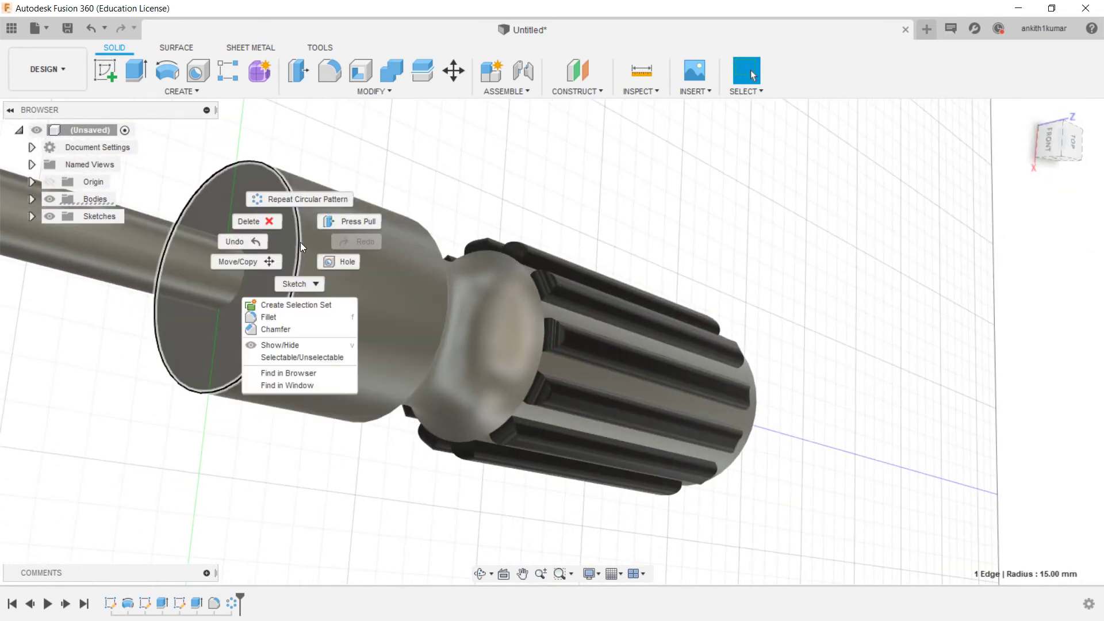
{"action": "left_click", "coordinate": [226, 199]}
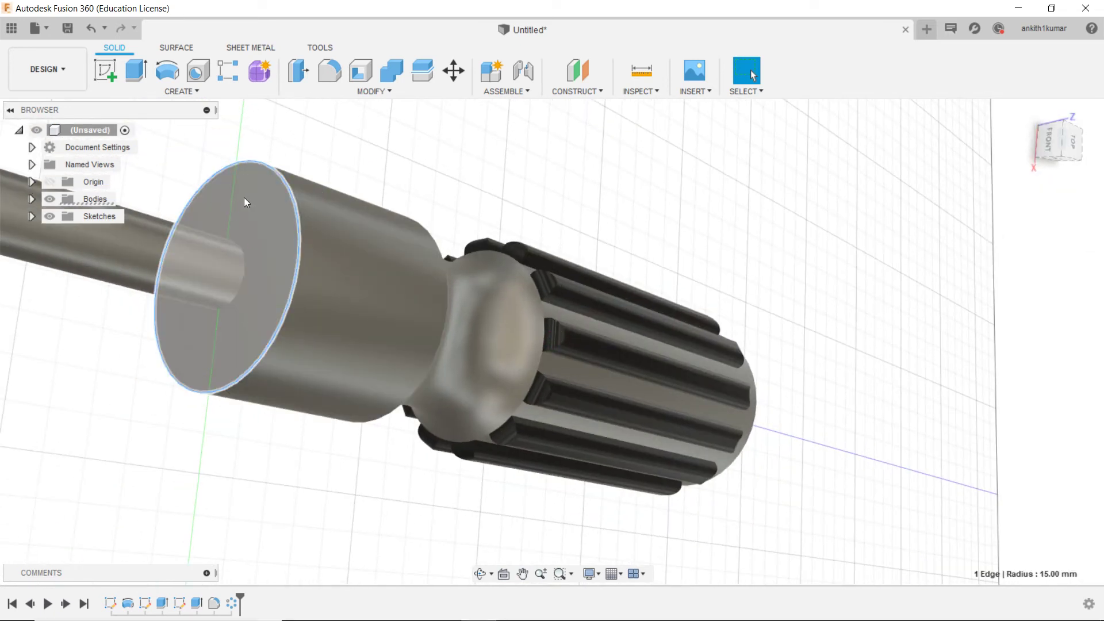
{"action": "right_click", "coordinate": [244, 198]}
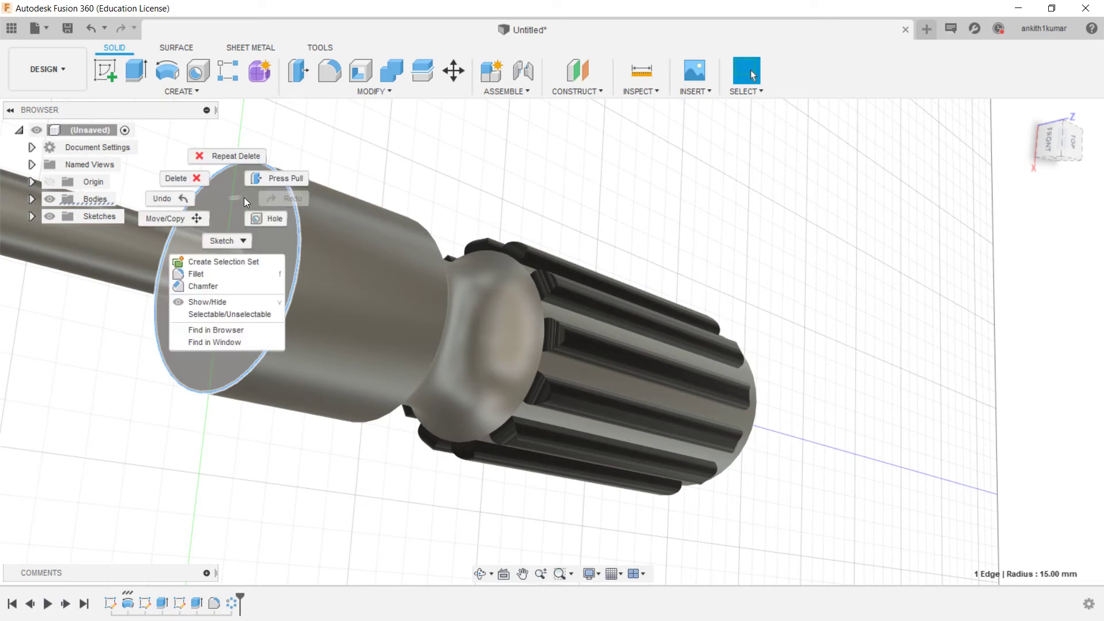
{"action": "left_click", "coordinate": [373, 197]}
{"action": "left_click", "coordinate": [272, 208]}
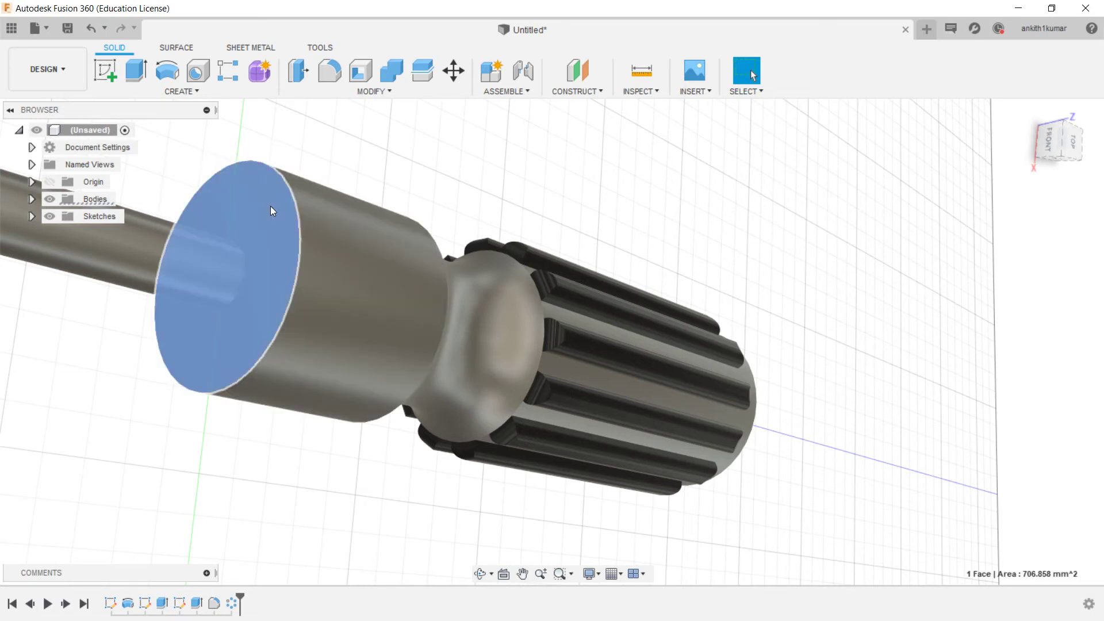
{"action": "right_click", "coordinate": [270, 206]}
Sketch a small 2-point circle on the end face's rim, between two ribs, and finish.
{"action": "left_click", "coordinate": [276, 283]}
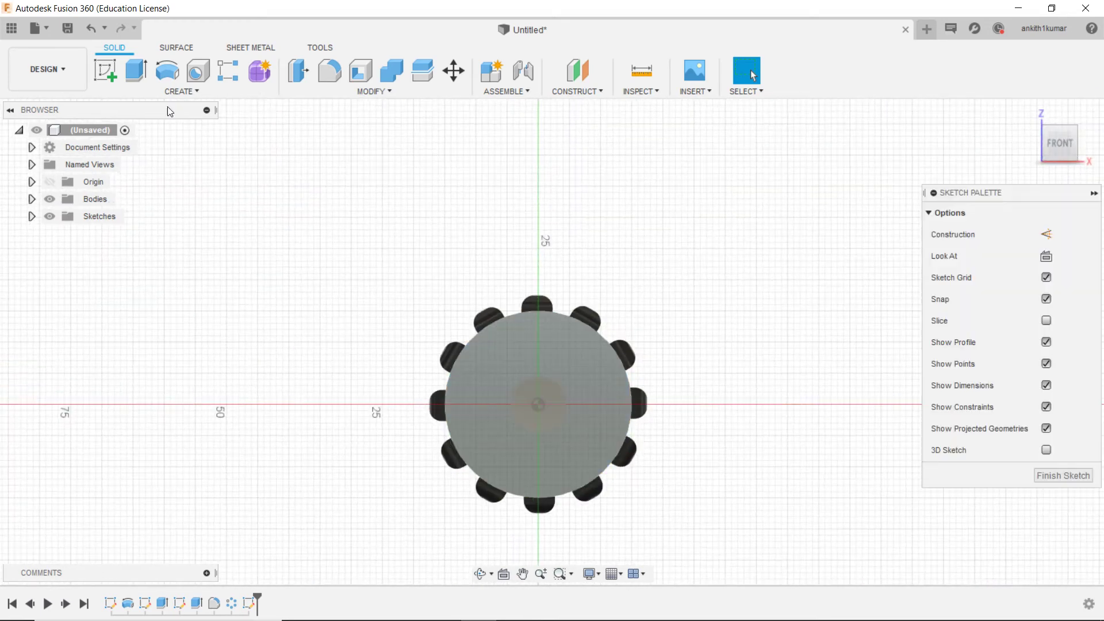
{"action": "left_click", "coordinate": [167, 70]}
{"action": "scroll", "coordinate": [567, 310], "scroll_direction": "up", "scroll_amount": 3}
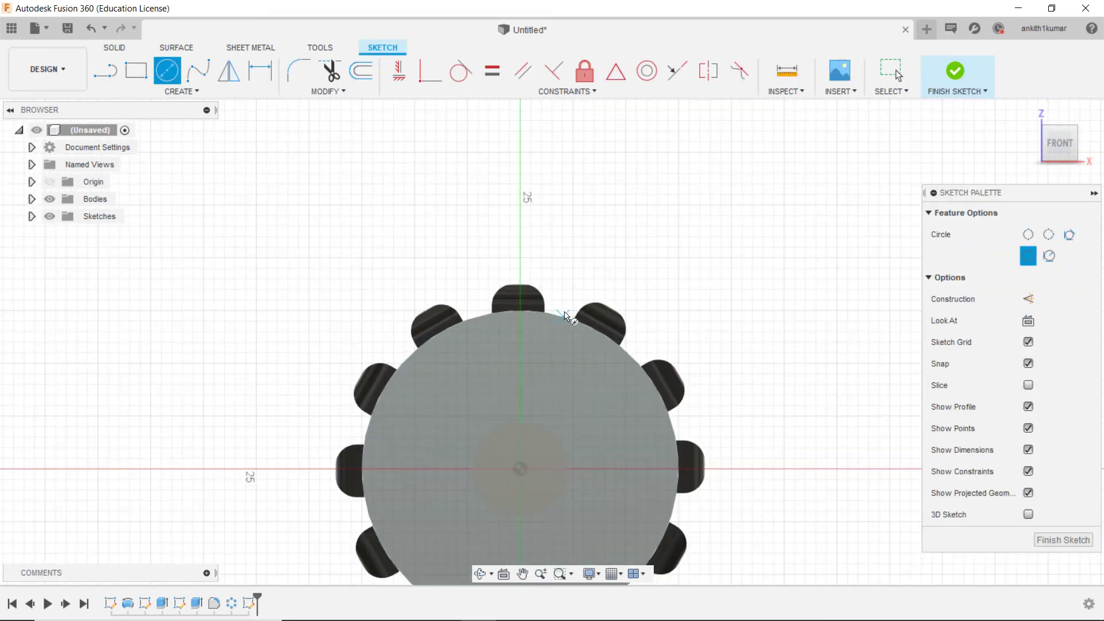
{"action": "scroll", "coordinate": [566, 315], "scroll_direction": "up", "scroll_amount": 3}
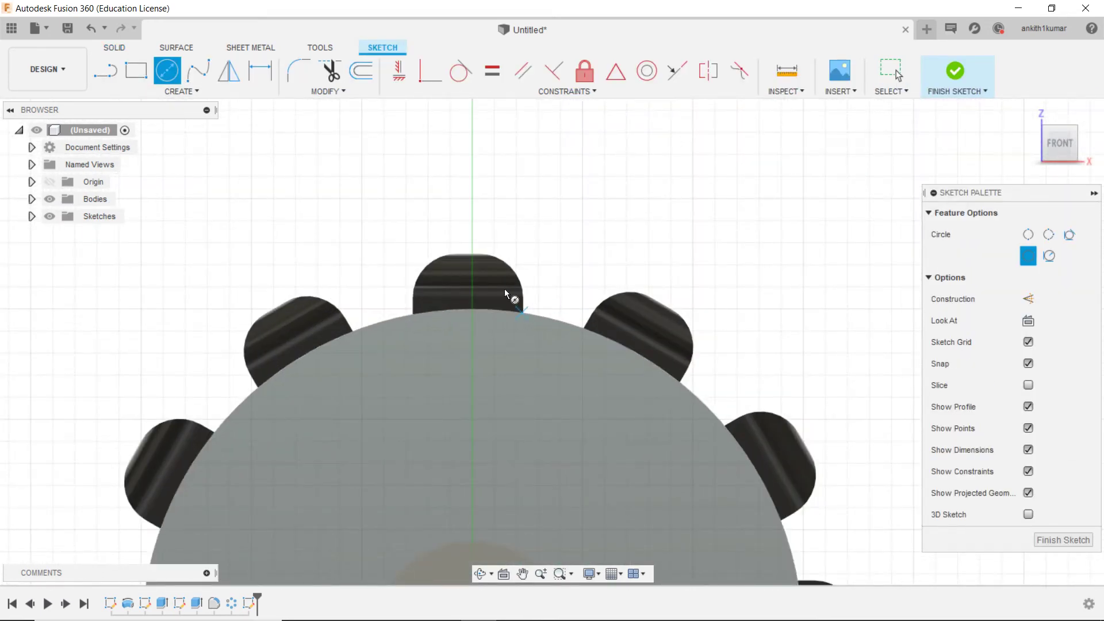
{"action": "left_click", "coordinate": [188, 94]}
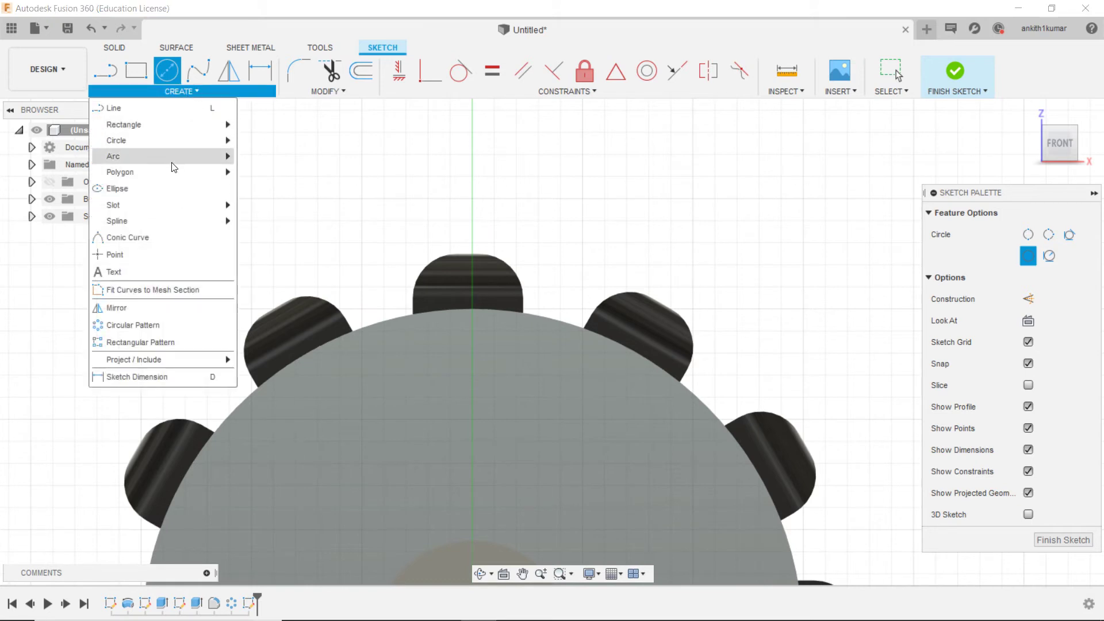
{"action": "mouse_move", "coordinate": [120, 140]}
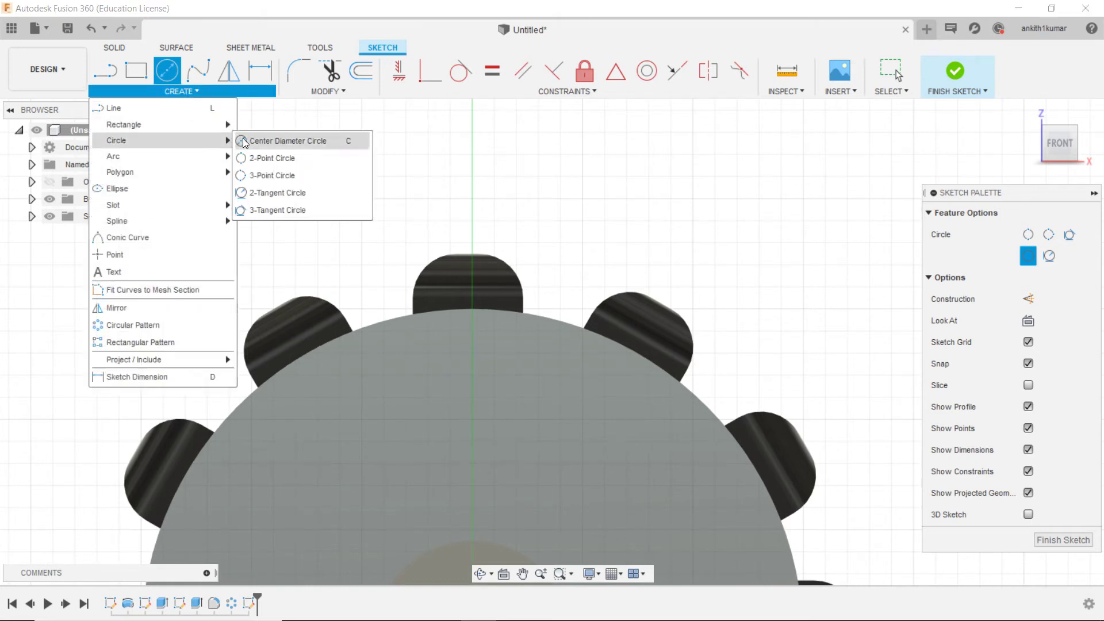
{"action": "left_click", "coordinate": [267, 158]}
{"action": "scroll", "coordinate": [457, 382], "scroll_direction": "up", "scroll_amount": 3}
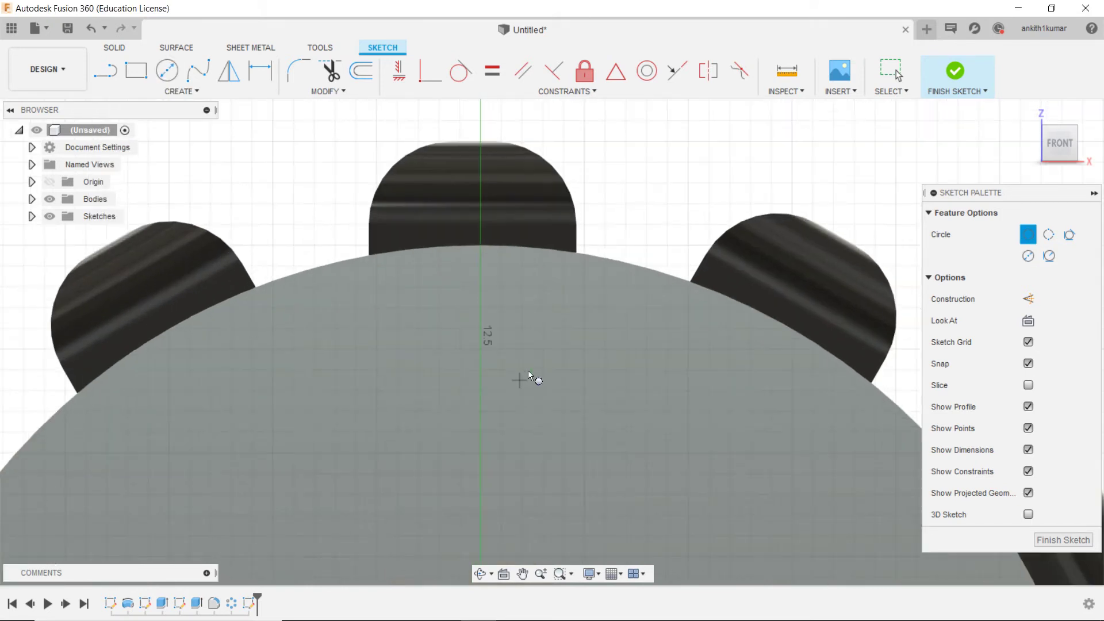
{"action": "left_click", "coordinate": [578, 253]}
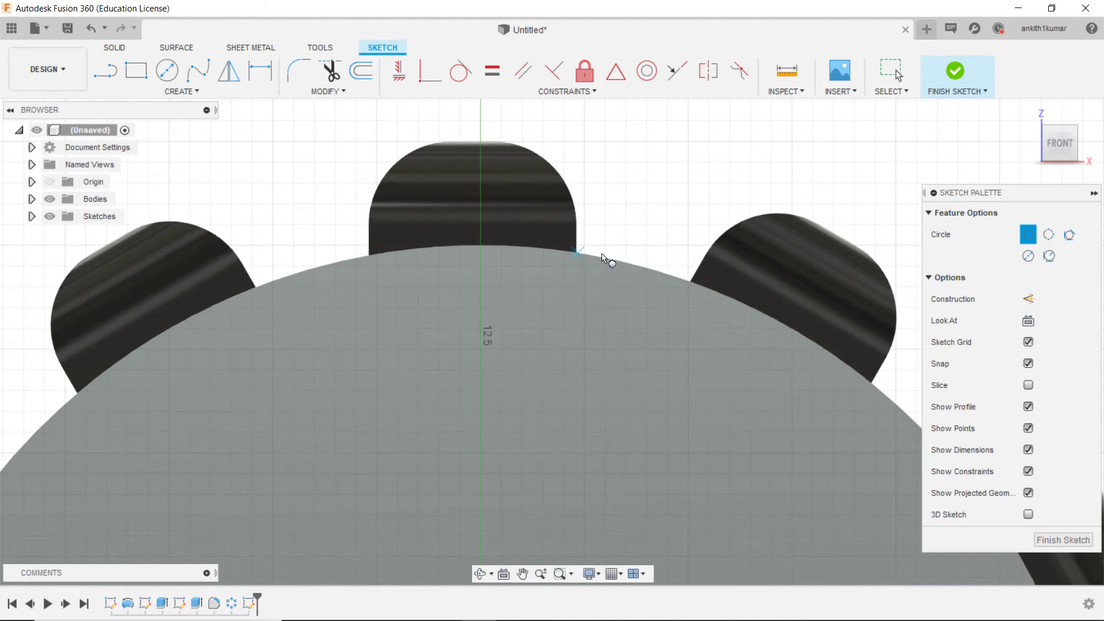
{"action": "left_click", "coordinate": [686, 283]}
{"action": "scroll", "coordinate": [640, 235], "scroll_direction": "down", "scroll_amount": 2}
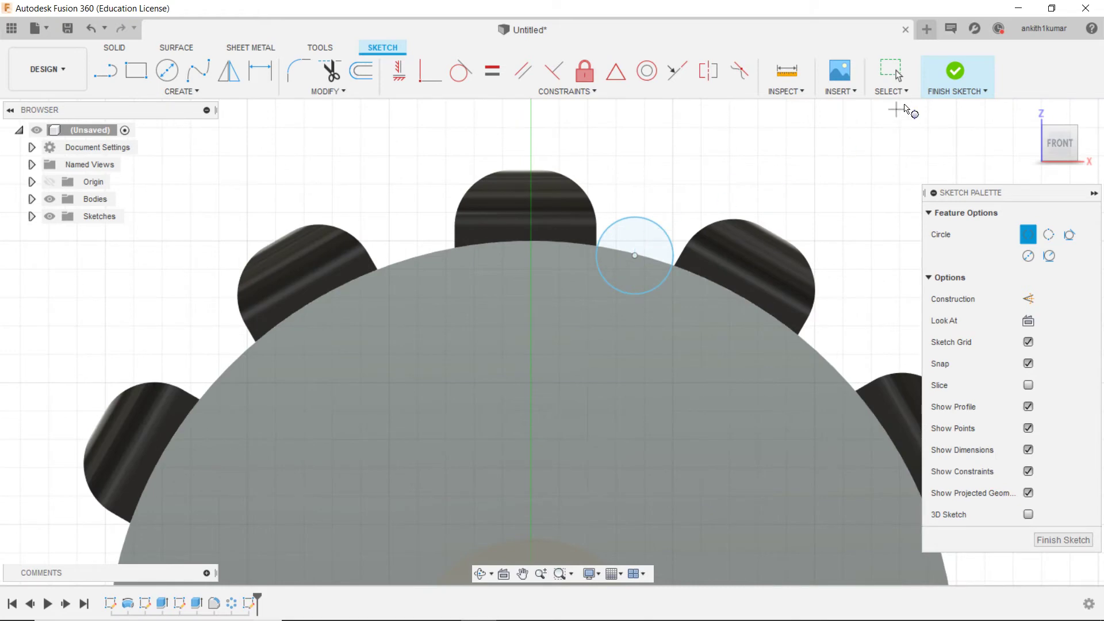
{"action": "left_click", "coordinate": [956, 71]}
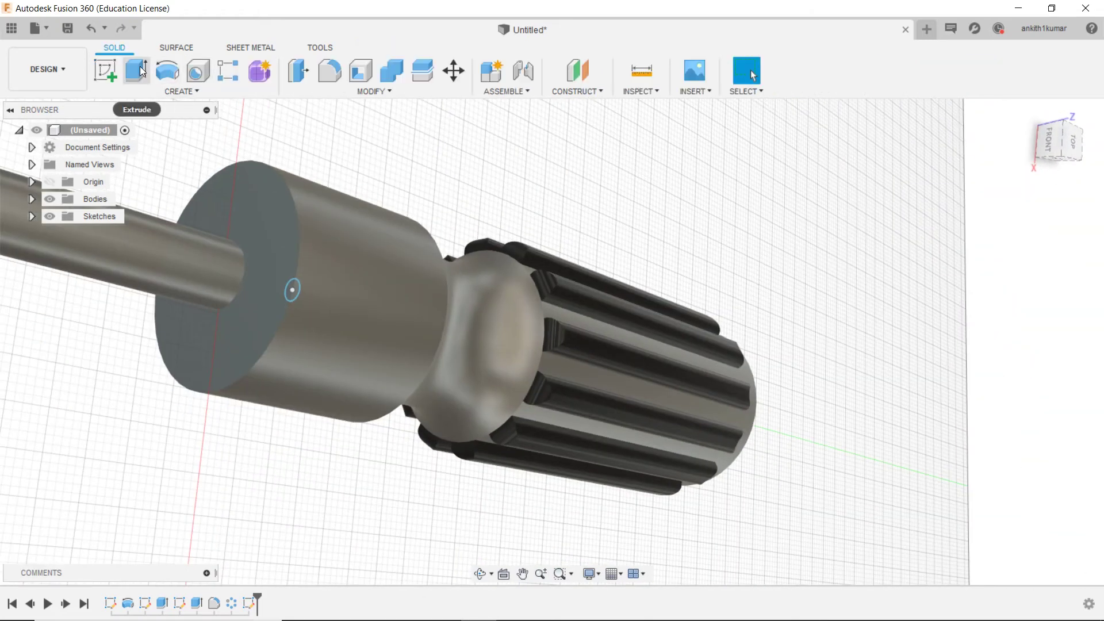
Extrude both small circle profiles as a 25 mm cut into the collar.
{"action": "left_click", "coordinate": [137, 71]}
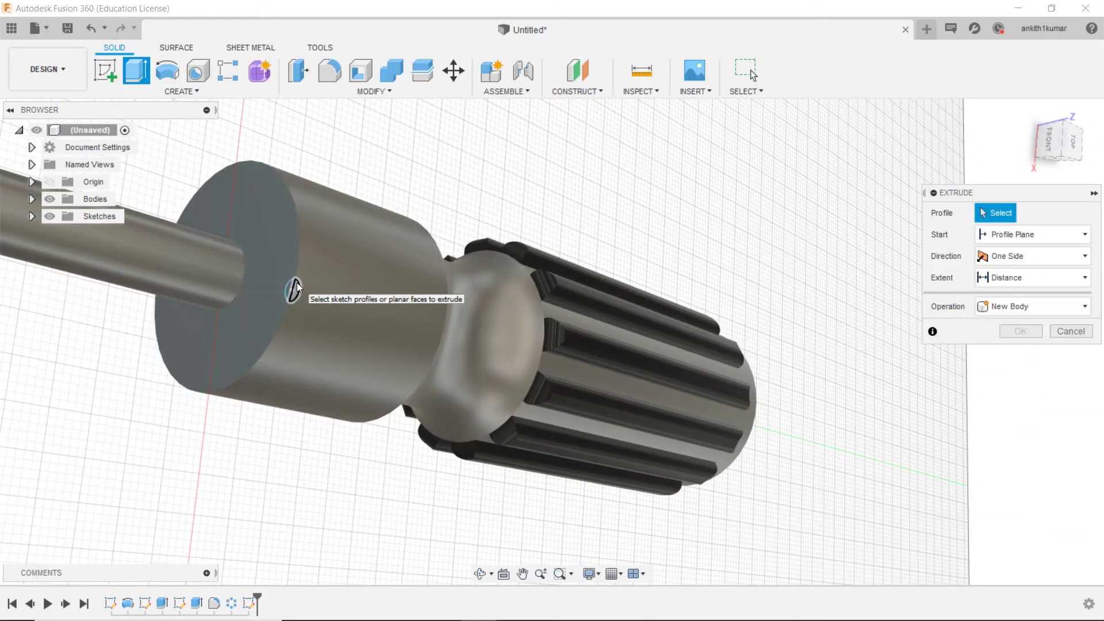
{"action": "left_click", "coordinate": [296, 288]}
{"action": "left_click_drag", "start_coordinate": [297, 287], "coordinate": [431, 337]}
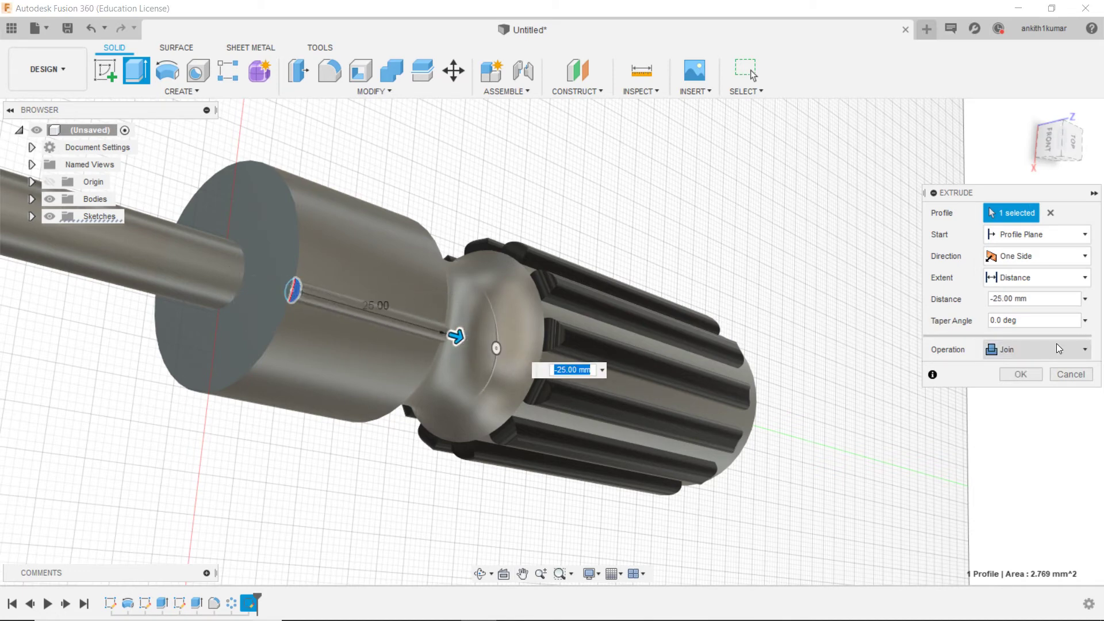
{"action": "left_click", "coordinate": [1018, 349]}
{"action": "left_click", "coordinate": [1011, 386]}
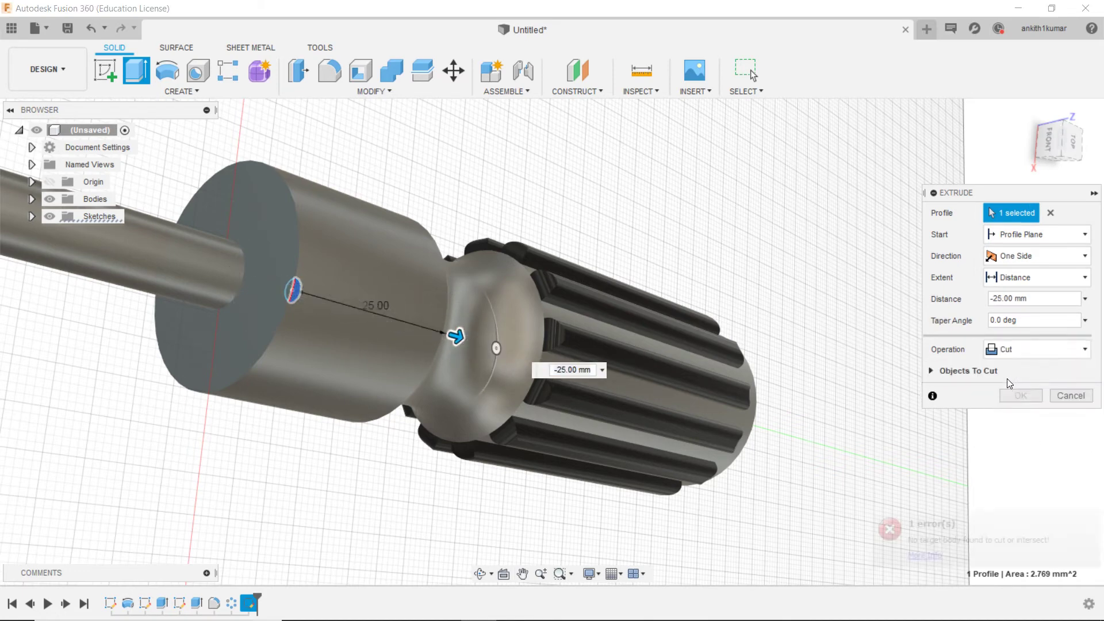
{"action": "scroll", "coordinate": [318, 282], "scroll_direction": "up", "scroll_amount": 5}
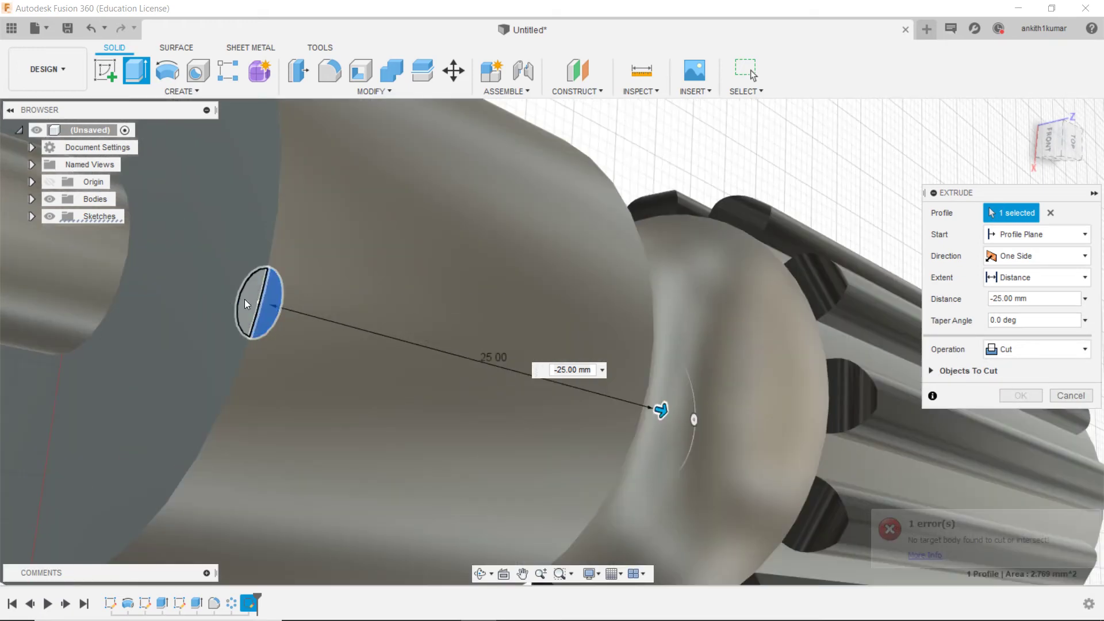
{"action": "left_click", "coordinate": [242, 304]}
{"action": "scroll", "coordinate": [243, 305], "scroll_direction": "down", "scroll_amount": 5}
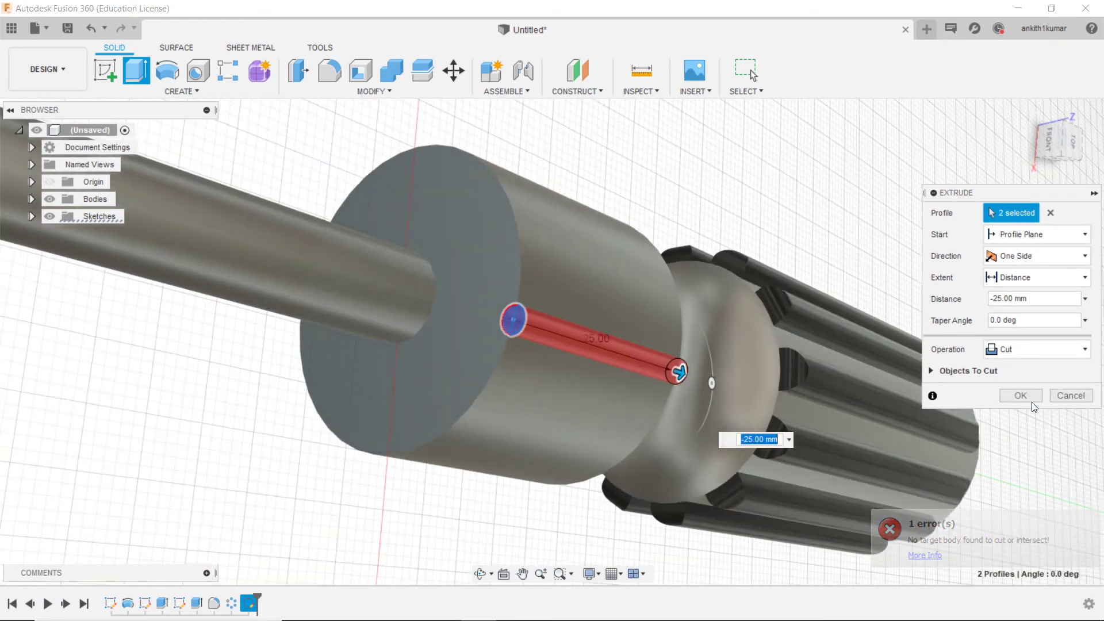
{"action": "left_click", "coordinate": [1027, 394]}
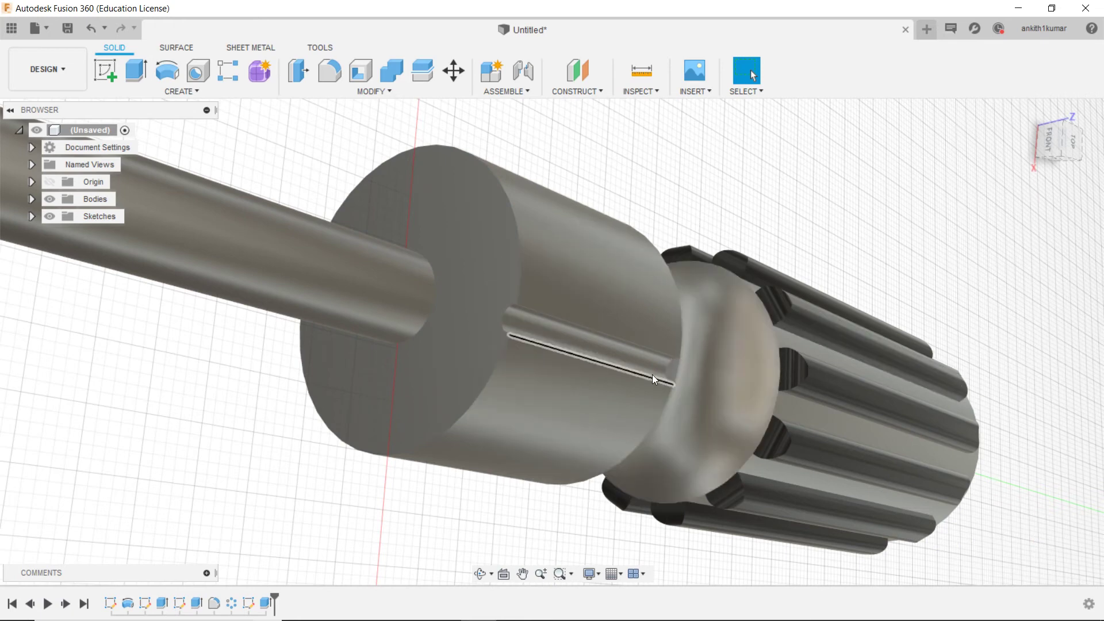
{"action": "scroll", "coordinate": [652, 375], "scroll_direction": "up", "scroll_amount": 3}
Circular-pattern the slot feature 12 times around the collar cylinder axis.
{"action": "left_click", "coordinate": [208, 94]}
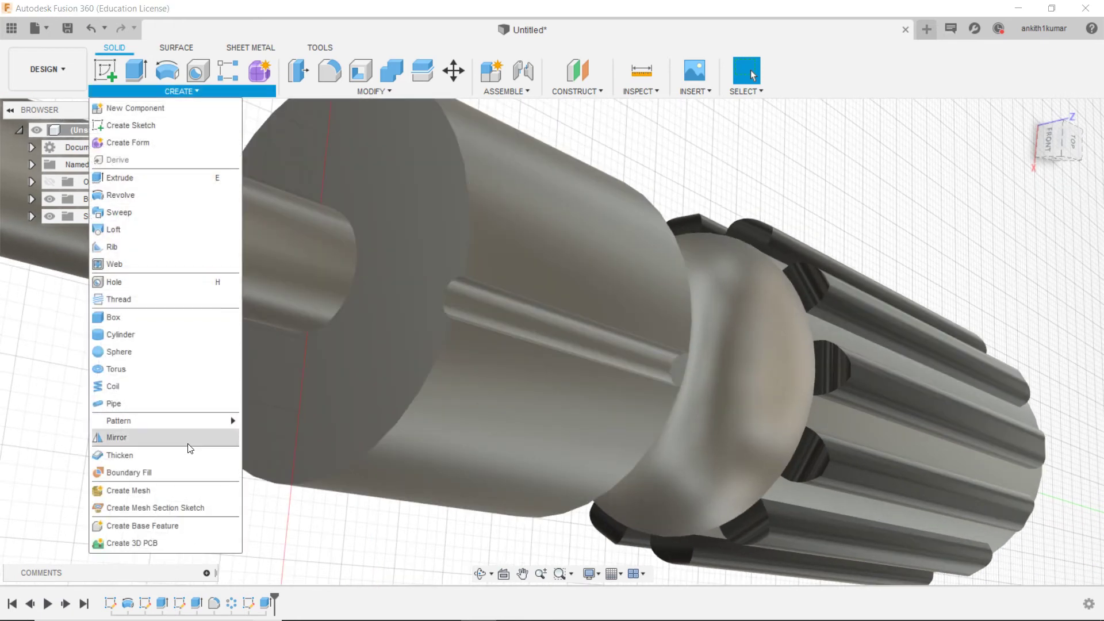
{"action": "mouse_move", "coordinate": [118, 420]}
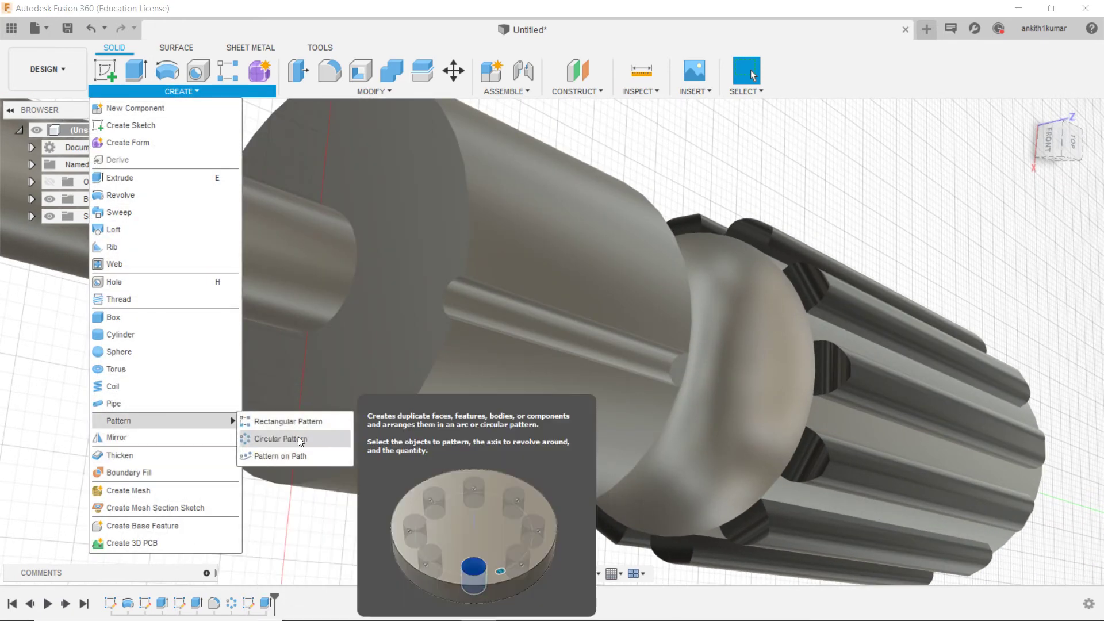
{"action": "left_click", "coordinate": [299, 440]}
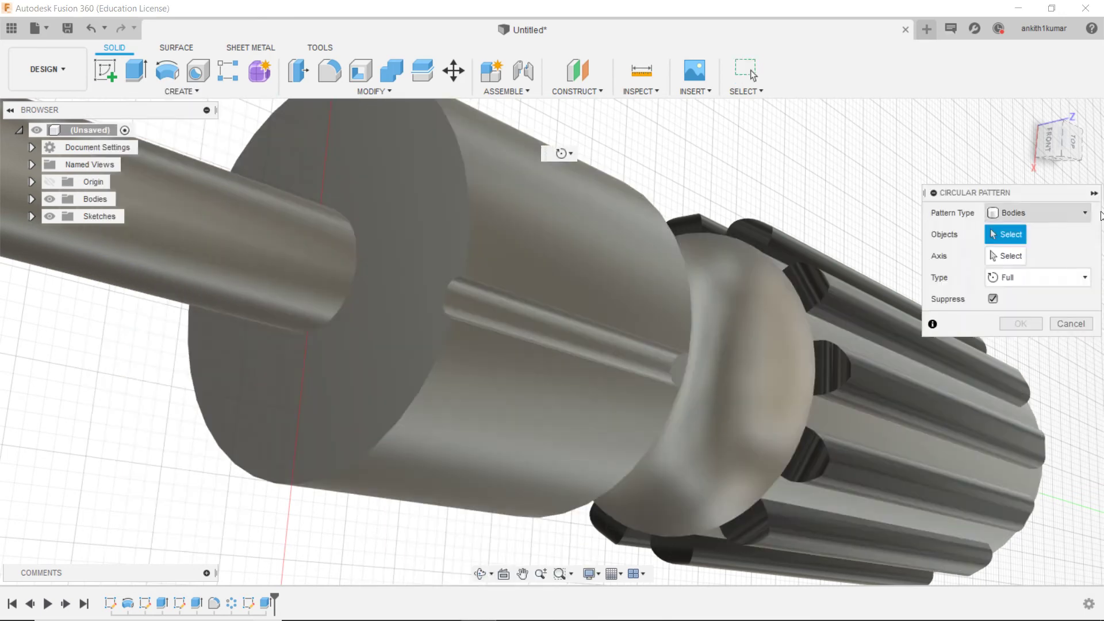
{"action": "left_click", "coordinate": [1066, 214]}
{"action": "left_click", "coordinate": [1021, 267]}
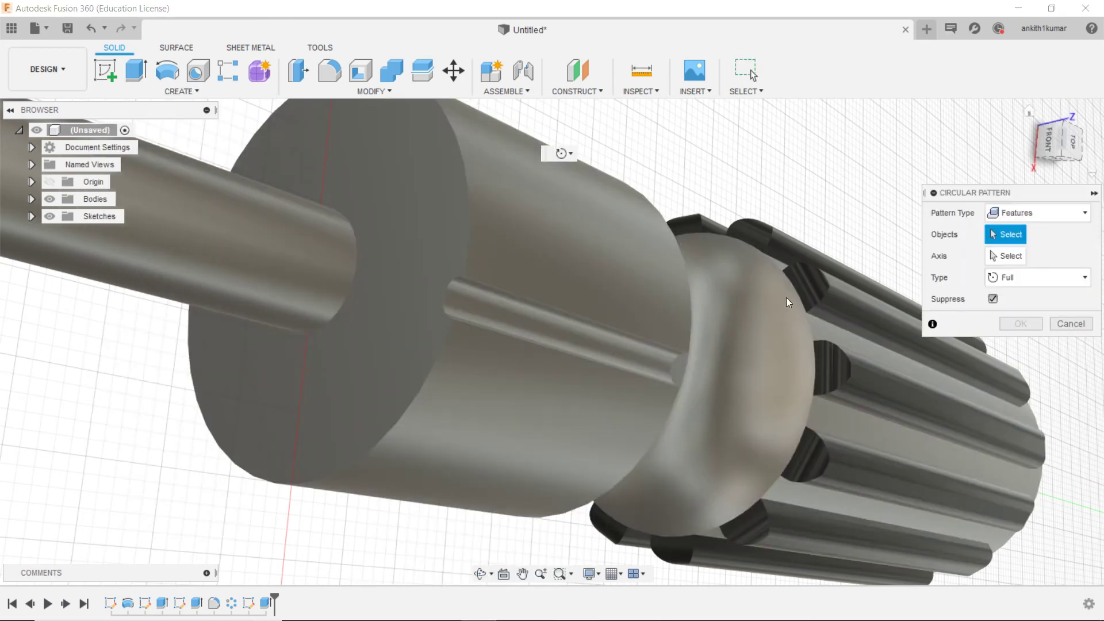
{"action": "left_click", "coordinate": [579, 350]}
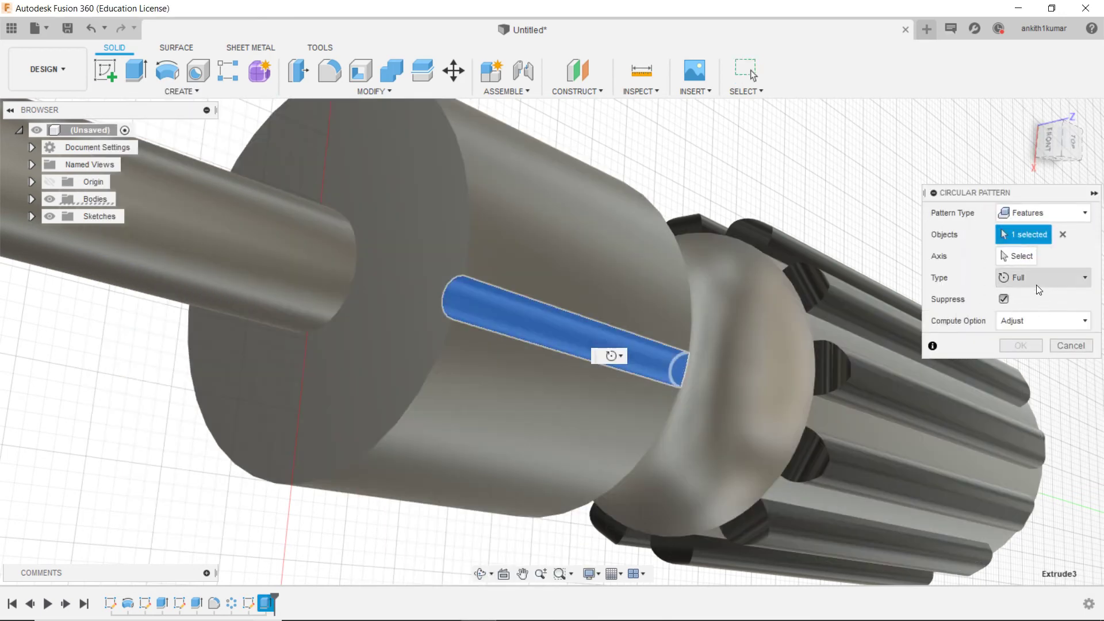
{"action": "left_click", "coordinate": [1017, 255]}
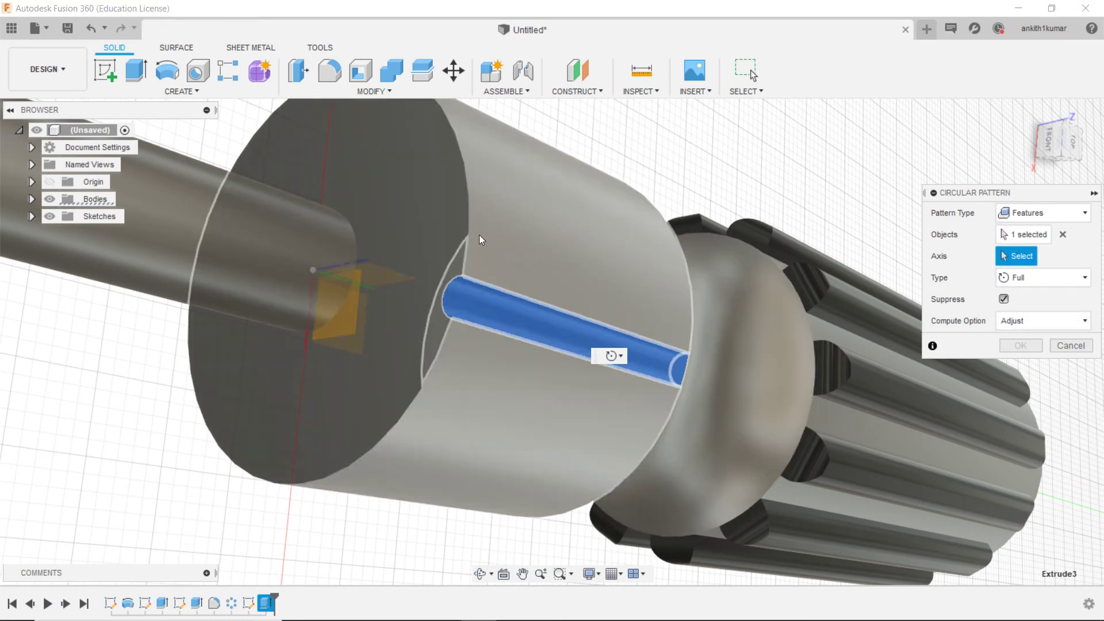
{"action": "left_click", "coordinate": [449, 222]}
{"action": "type", "text": "12"}
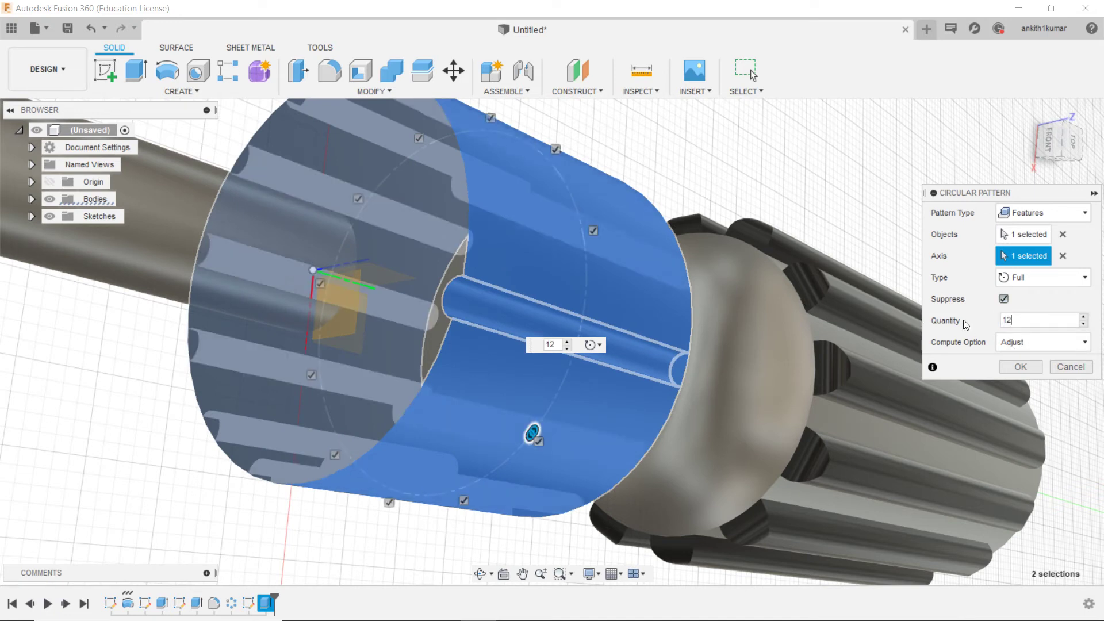
{"action": "key", "text": "Return"}
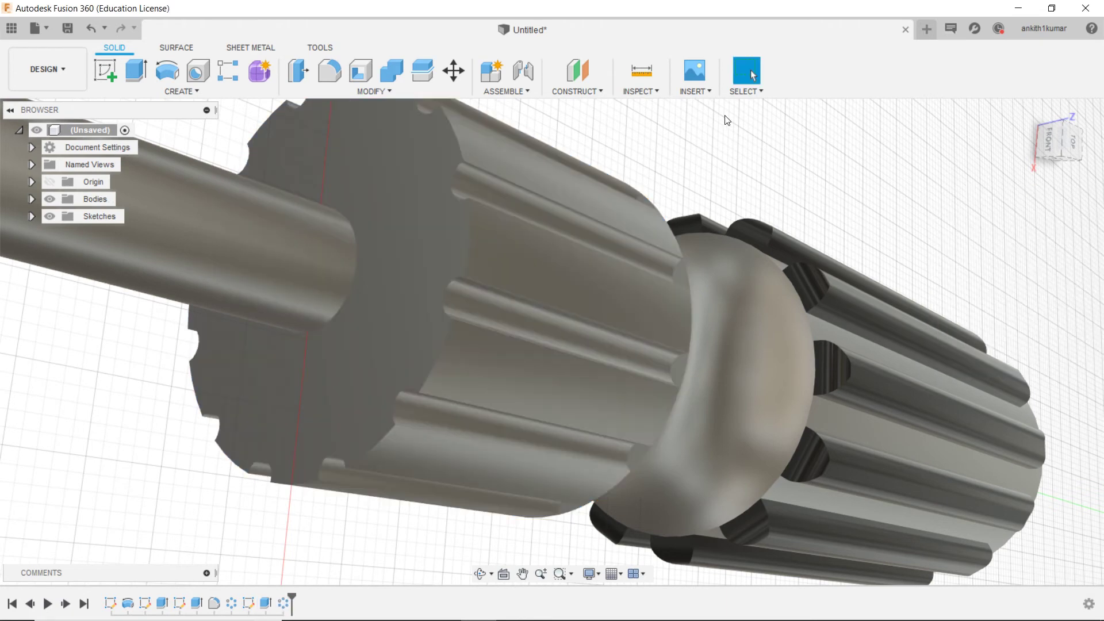
Orbit out to the whole screwdriver and turn on the origin planes and axes.
{"action": "scroll", "coordinate": [724, 130], "scroll_direction": "down", "scroll_amount": 3}
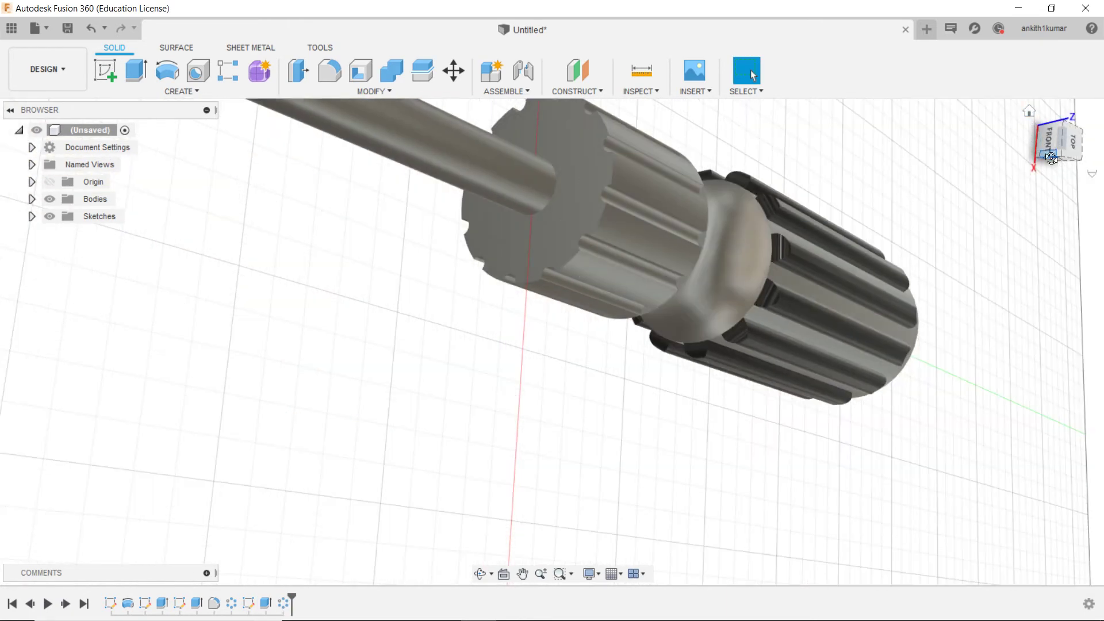
{"action": "middle_click_drag", "start_coordinate": [1051, 158], "coordinate": [451, 246], "text": "shift"}
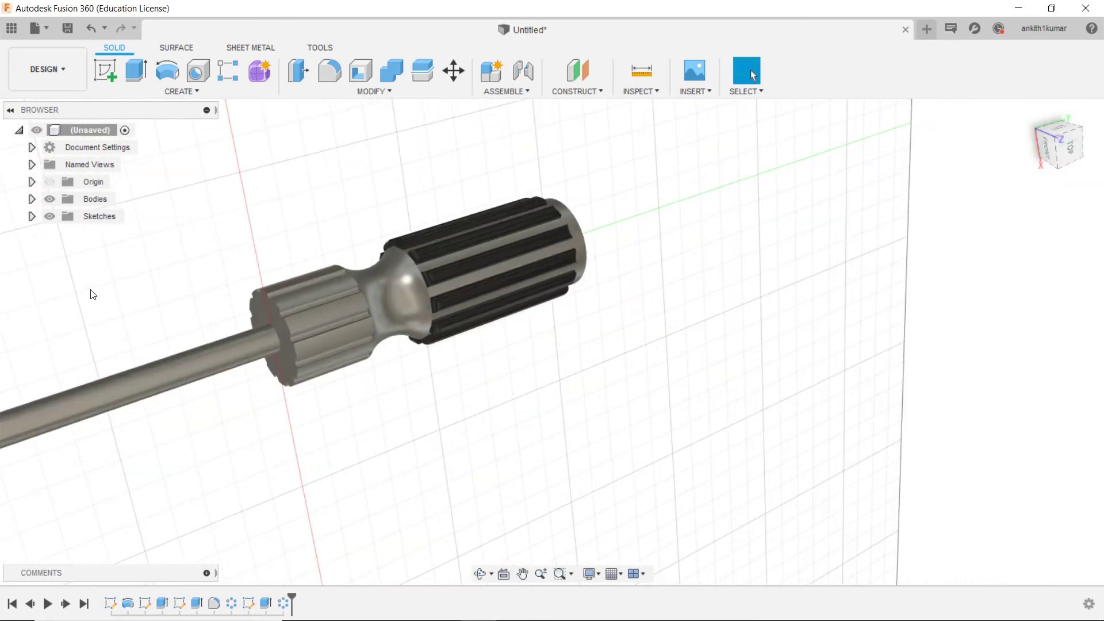
{"action": "scroll", "coordinate": [377, 190], "scroll_direction": "down", "scroll_amount": 3}
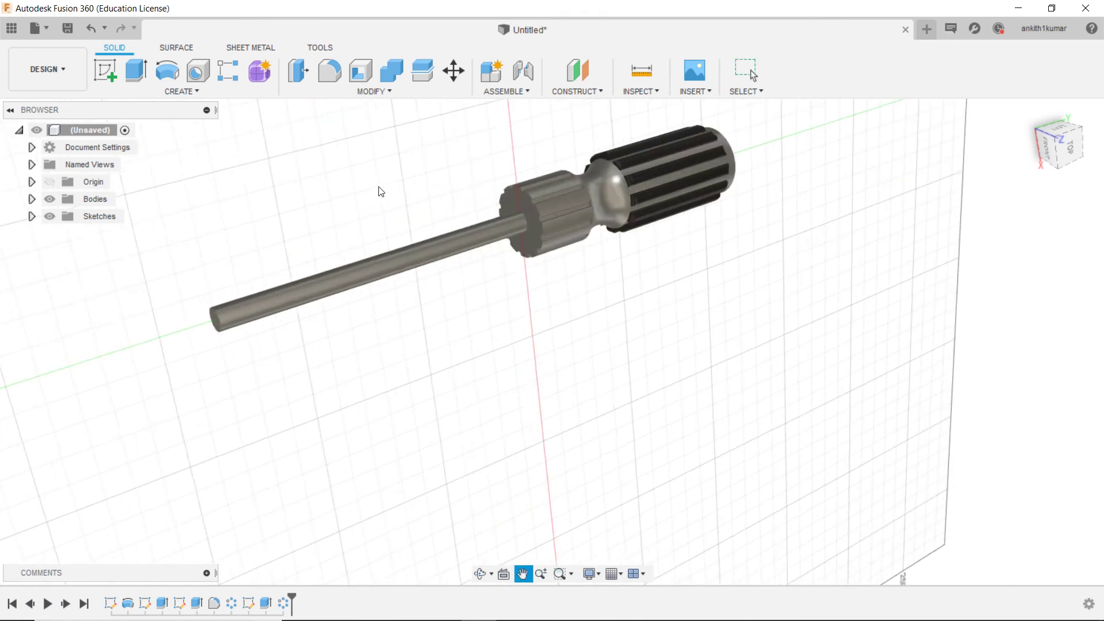
{"action": "left_click", "coordinate": [50, 186]}
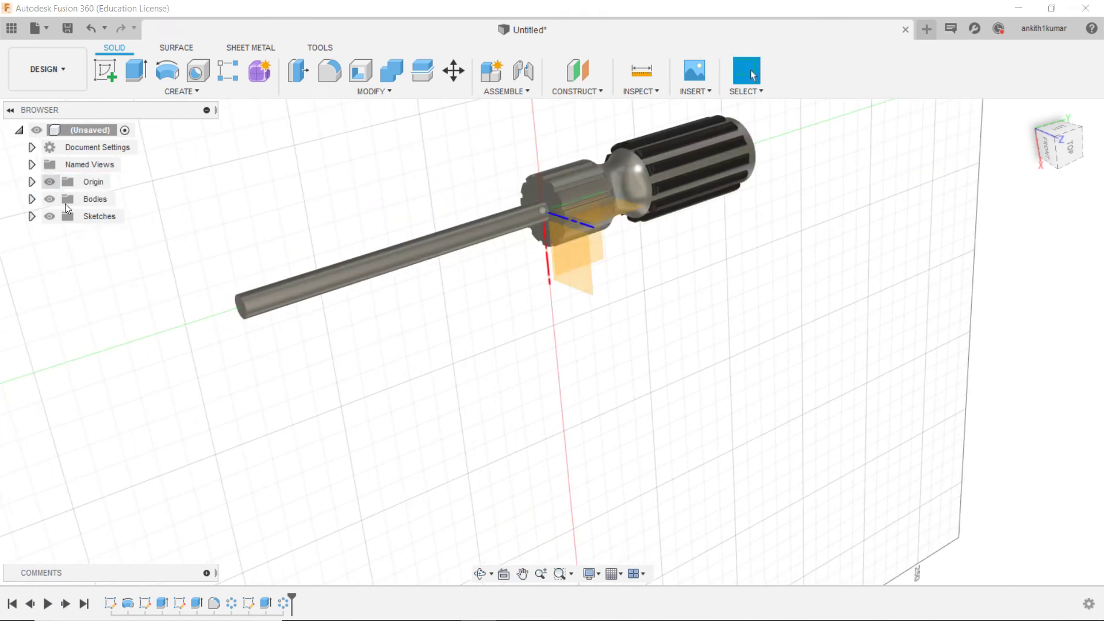
{"action": "right_click", "coordinate": [601, 246]}
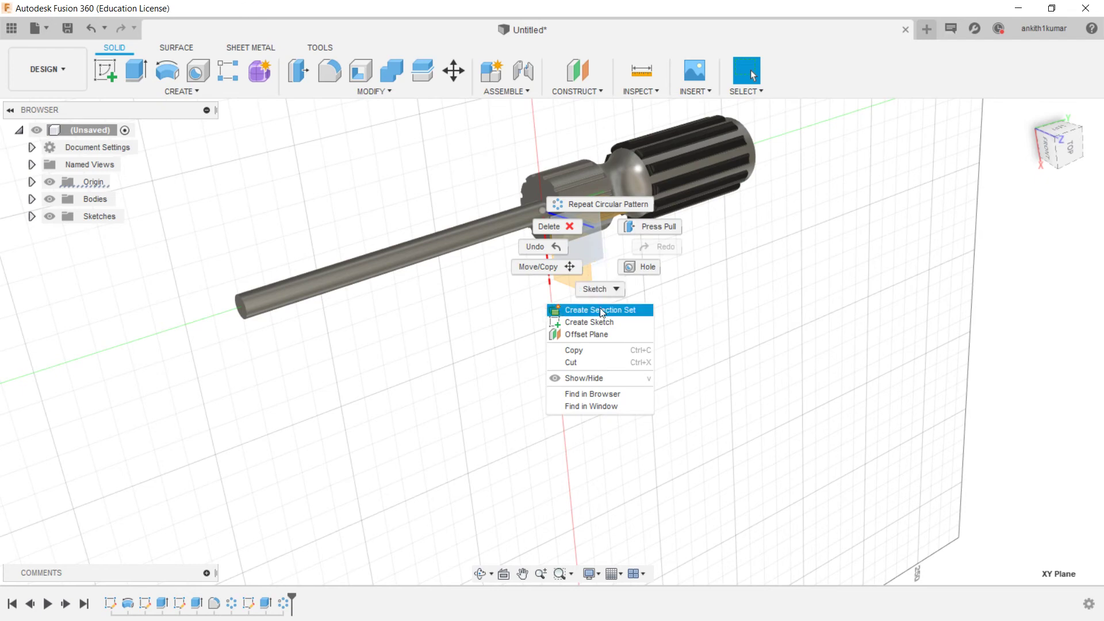
Sketch on the XY plane and draw the bottom edge line across the shaft tip.
{"action": "left_click", "coordinate": [603, 322]}
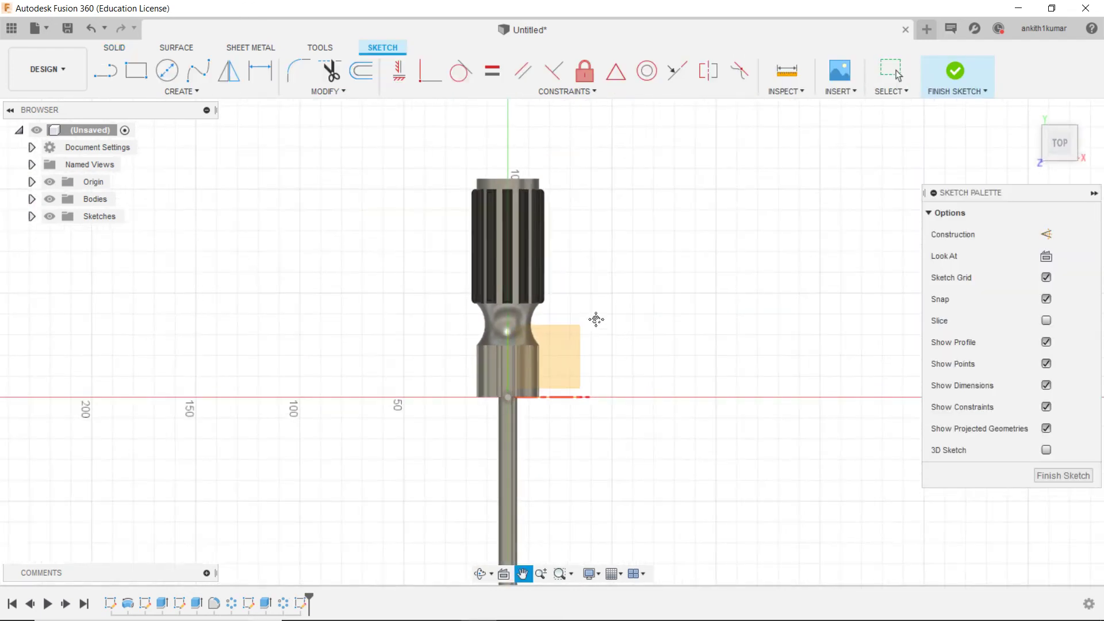
{"action": "scroll", "coordinate": [523, 336], "scroll_direction": "up", "scroll_amount": 3}
{"action": "middle_click_drag", "start_coordinate": [506, 419], "coordinate": [336, 129]}
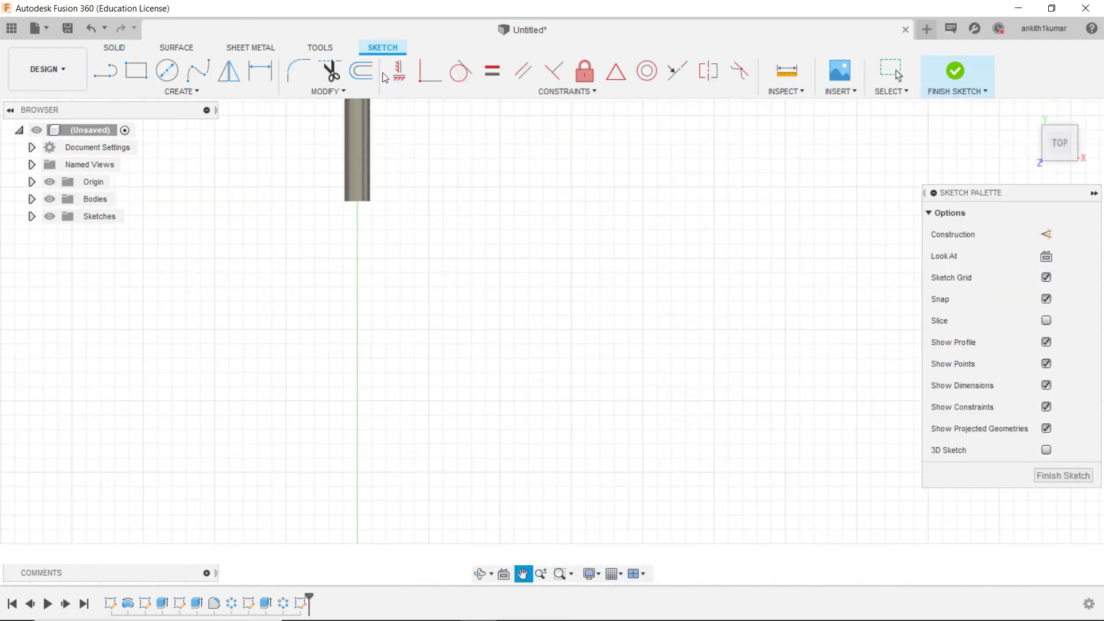
{"action": "left_click", "coordinate": [105, 70]}
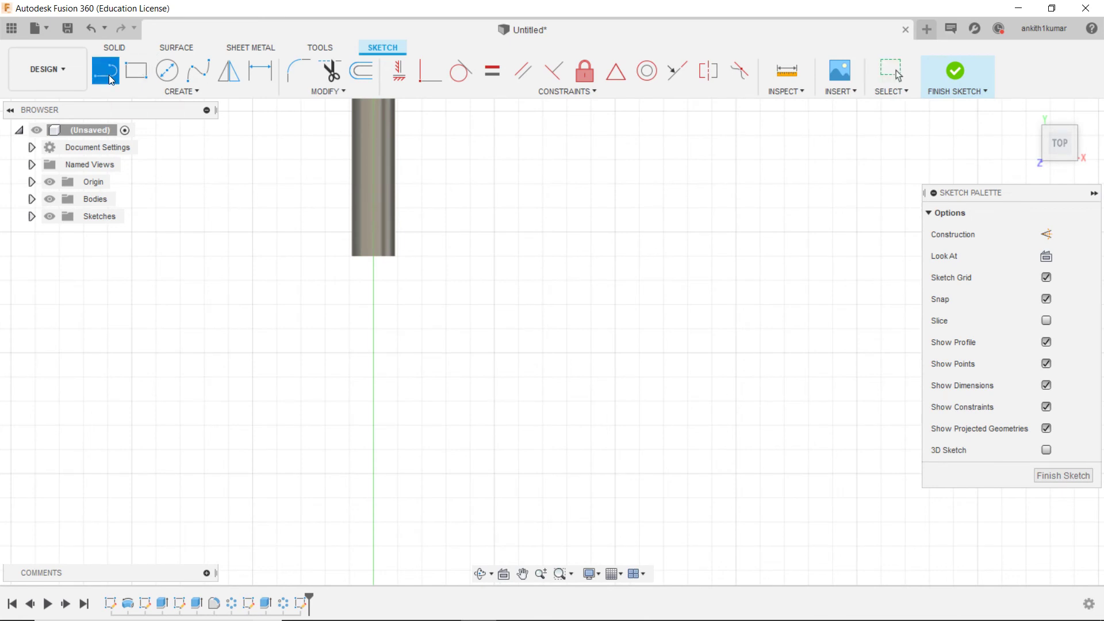
{"action": "scroll", "coordinate": [308, 240], "scroll_direction": "up", "scroll_amount": 4}
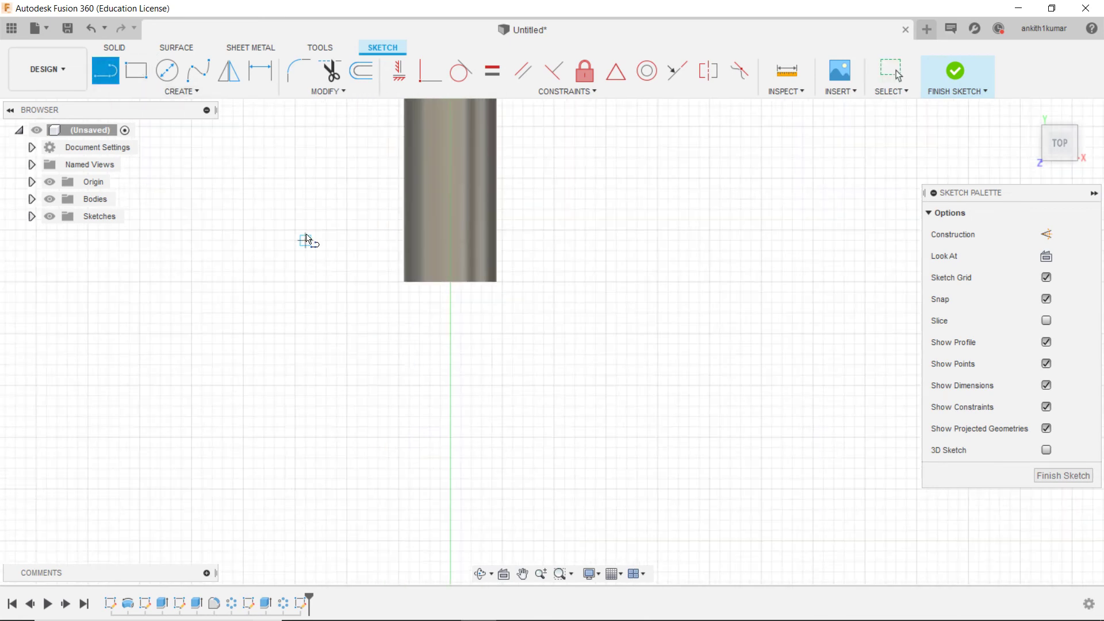
{"action": "scroll", "coordinate": [404, 283], "scroll_direction": "up", "scroll_amount": 5}
{"action": "left_click", "coordinate": [405, 284]}
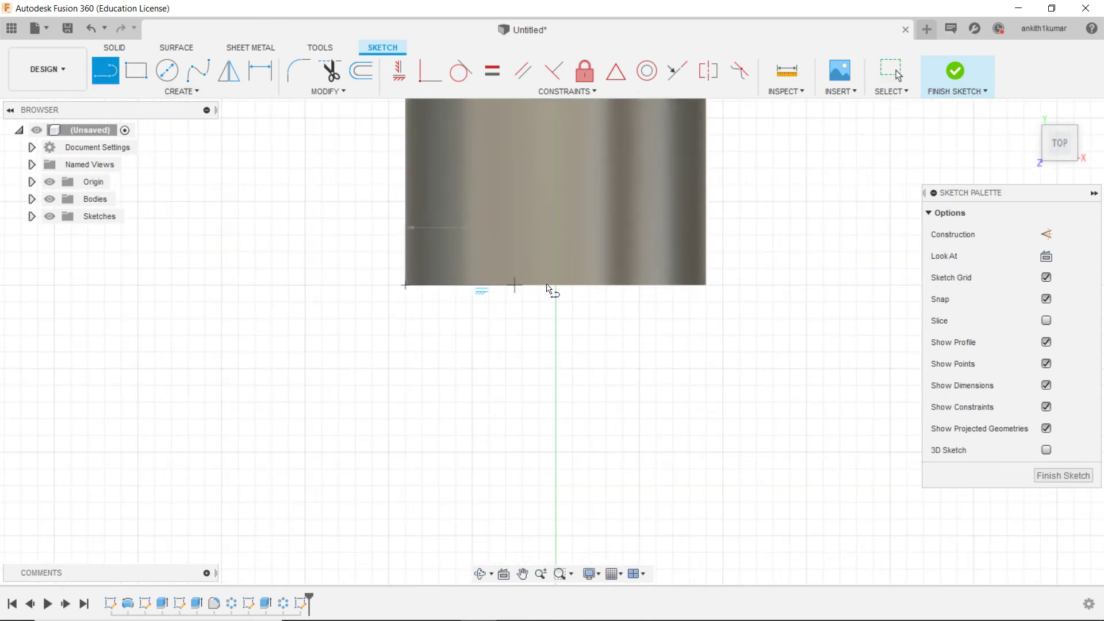
{"action": "left_click", "coordinate": [707, 284]}
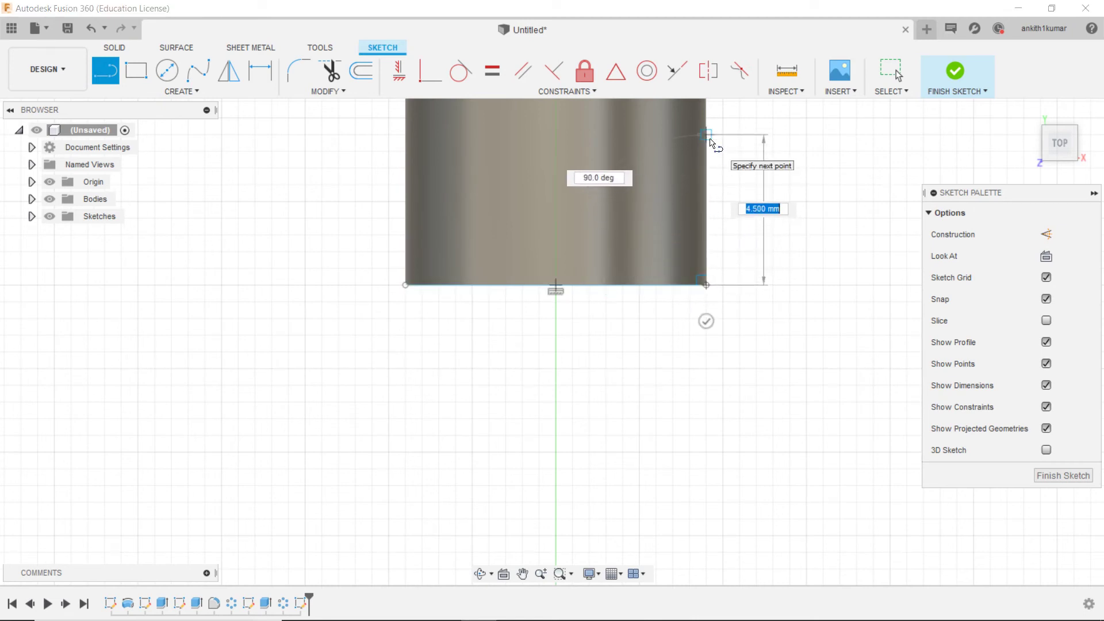
{"action": "key", "text": "Tab"}
{"action": "type", "text": "10"}
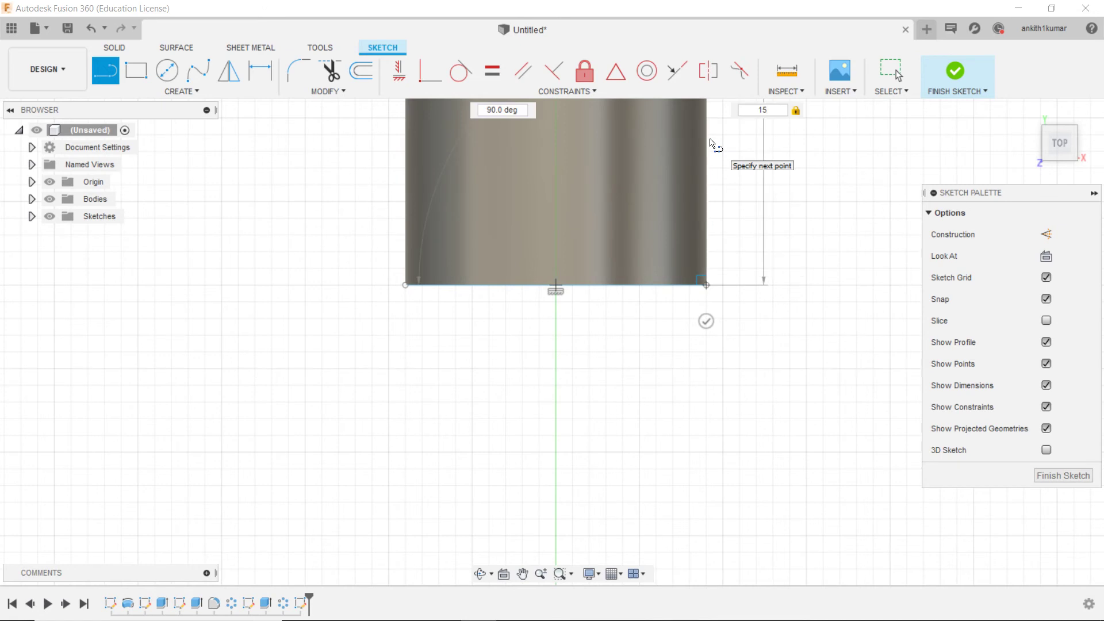
{"action": "key", "text": "Return"}
{"action": "key", "text": "Escape"}
Draw the left 15 mm vertical line up from the bottom-left corner.
{"action": "scroll", "coordinate": [712, 144], "scroll_direction": "down", "scroll_amount": 2}
{"action": "scroll", "coordinate": [657, 288], "scroll_direction": "down", "scroll_amount": 1}
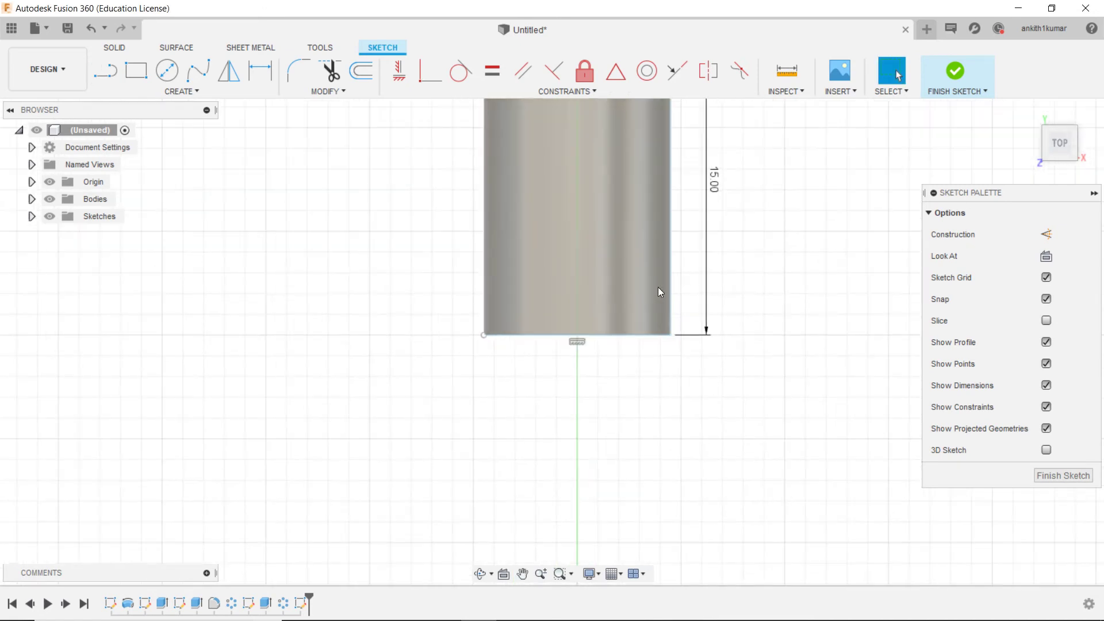
{"action": "scroll", "coordinate": [548, 220], "scroll_direction": "down", "scroll_amount": 1}
{"action": "scroll", "coordinate": [488, 230], "scroll_direction": "down", "scroll_amount": 2}
{"action": "middle_click_drag", "start_coordinate": [427, 234], "coordinate": [318, 307]}
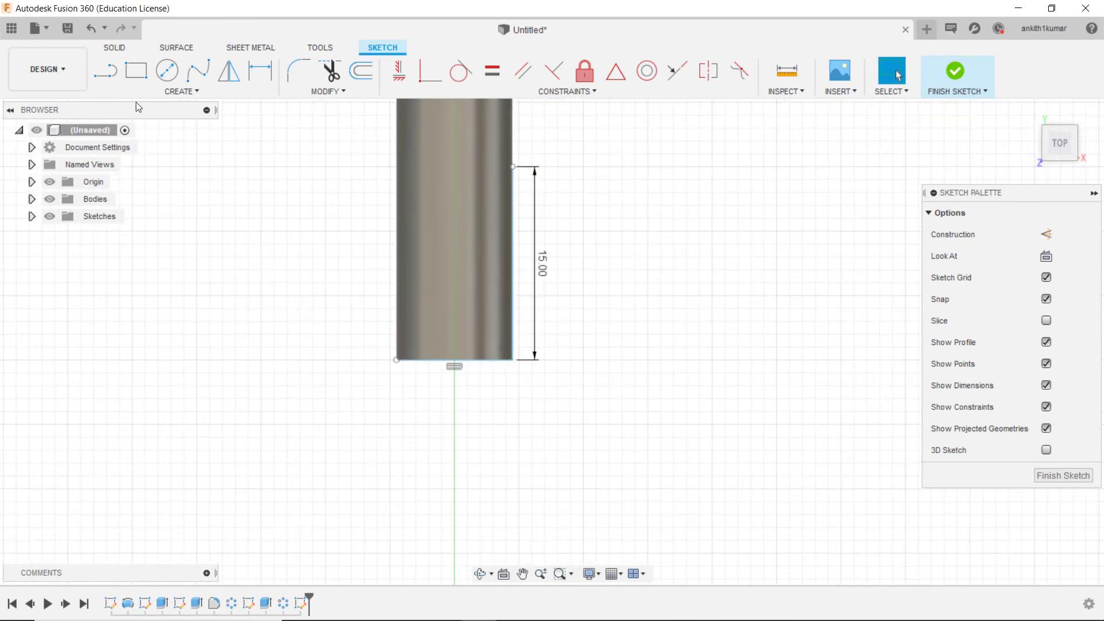
{"action": "left_click", "coordinate": [103, 71]}
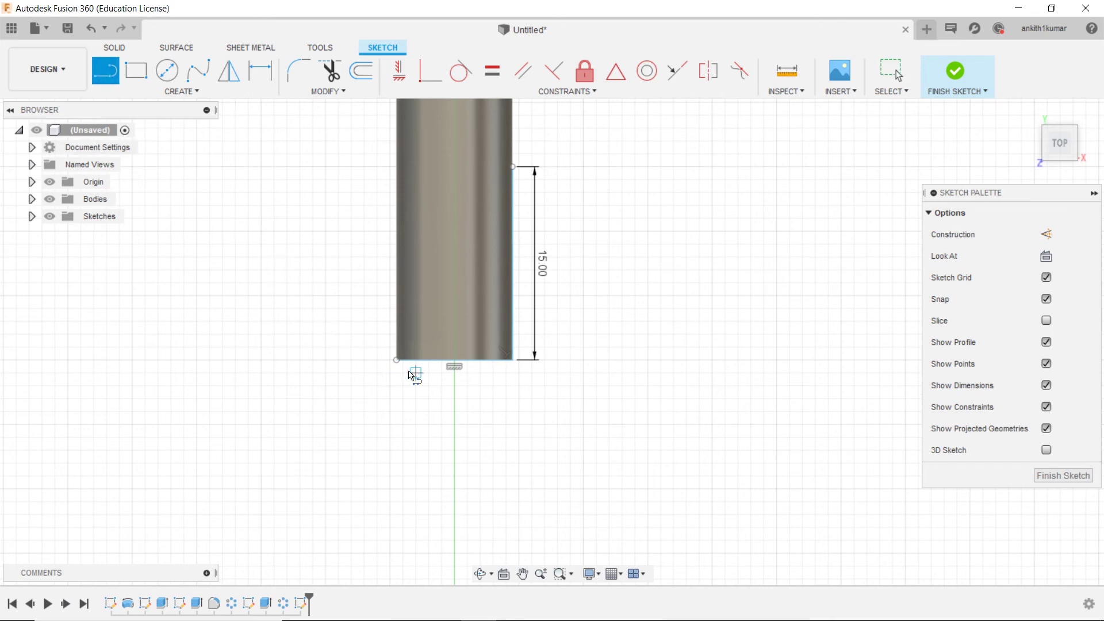
{"action": "left_click", "coordinate": [398, 361]}
{"action": "type", "text": "15"}
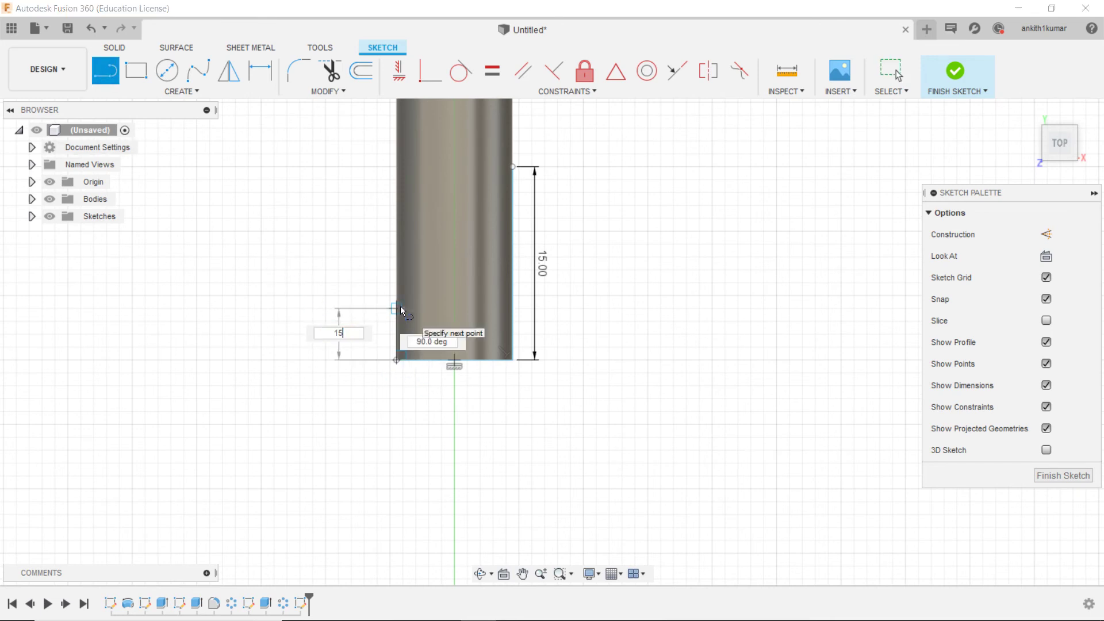
{"action": "key", "text": "Tab"}
{"action": "key", "text": "Return"}
{"action": "key", "text": "Escape"}
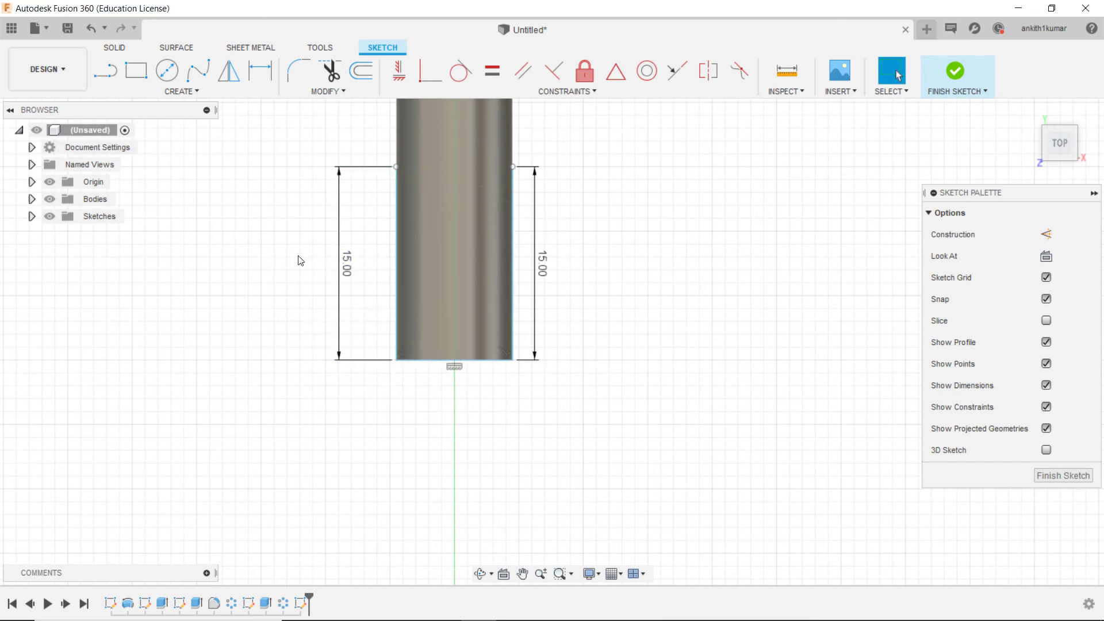
Draw the V diagonals from the top-left corner down to the bottom midpoint.
{"action": "key", "text": "l"}
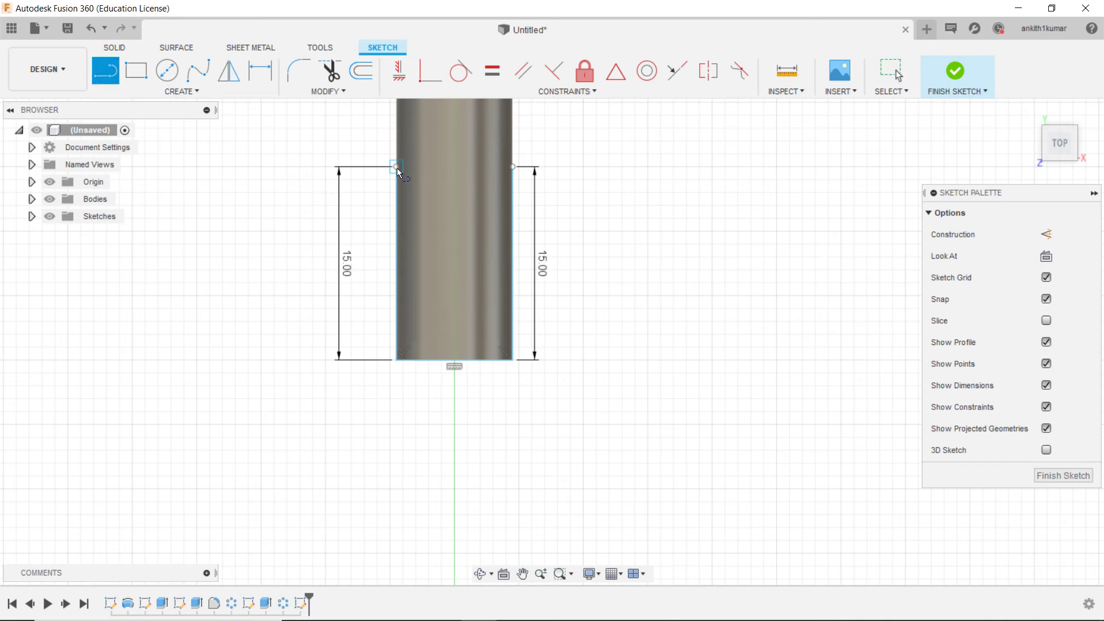
{"action": "left_click", "coordinate": [397, 166]}
{"action": "double_click", "coordinate": [460, 358]}
{"action": "left_click", "coordinate": [454, 360]}
Cut both tip triangle profiles 25 mm symmetrically through the shaft end.
{"action": "left_click", "coordinate": [966, 78]}
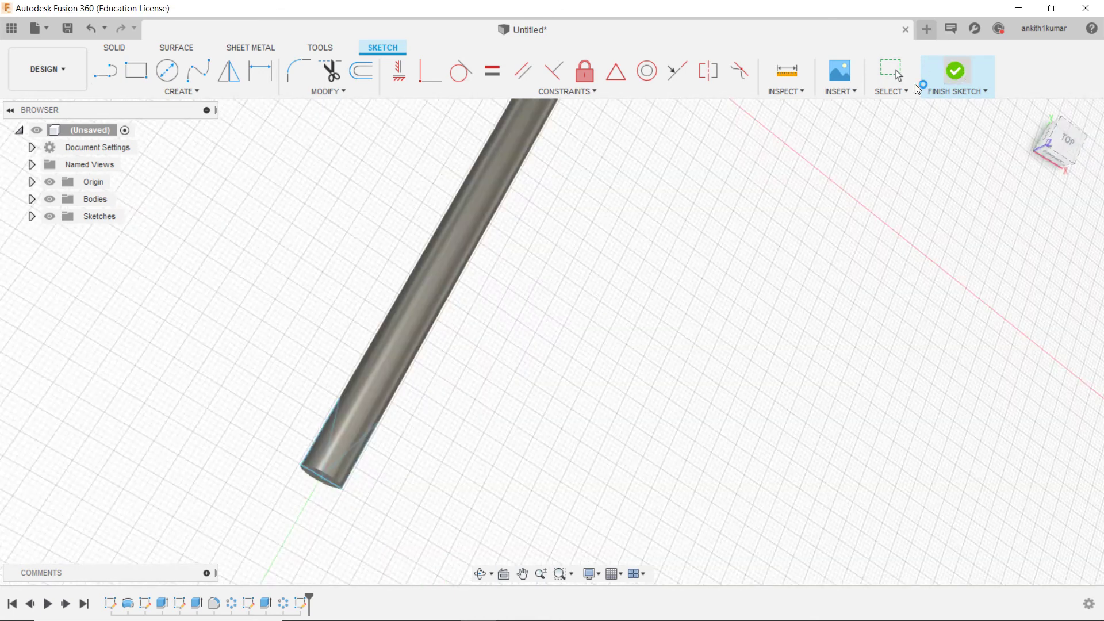
{"action": "left_click", "coordinate": [137, 70]}
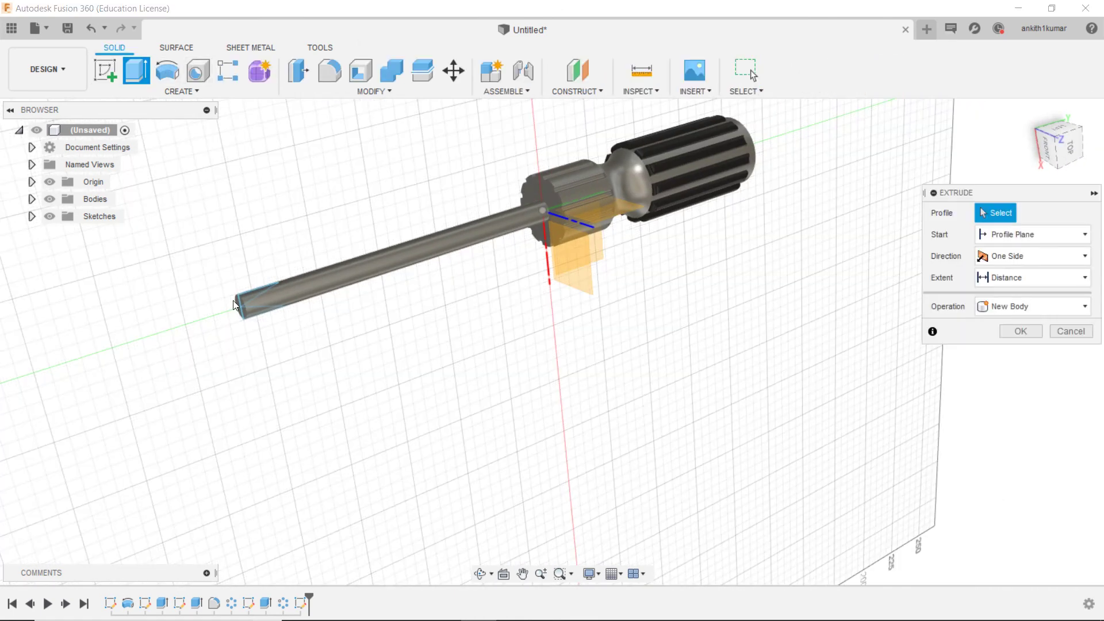
{"action": "scroll", "coordinate": [259, 316], "scroll_direction": "up", "scroll_amount": 6}
{"action": "left_click", "coordinate": [257, 327]}
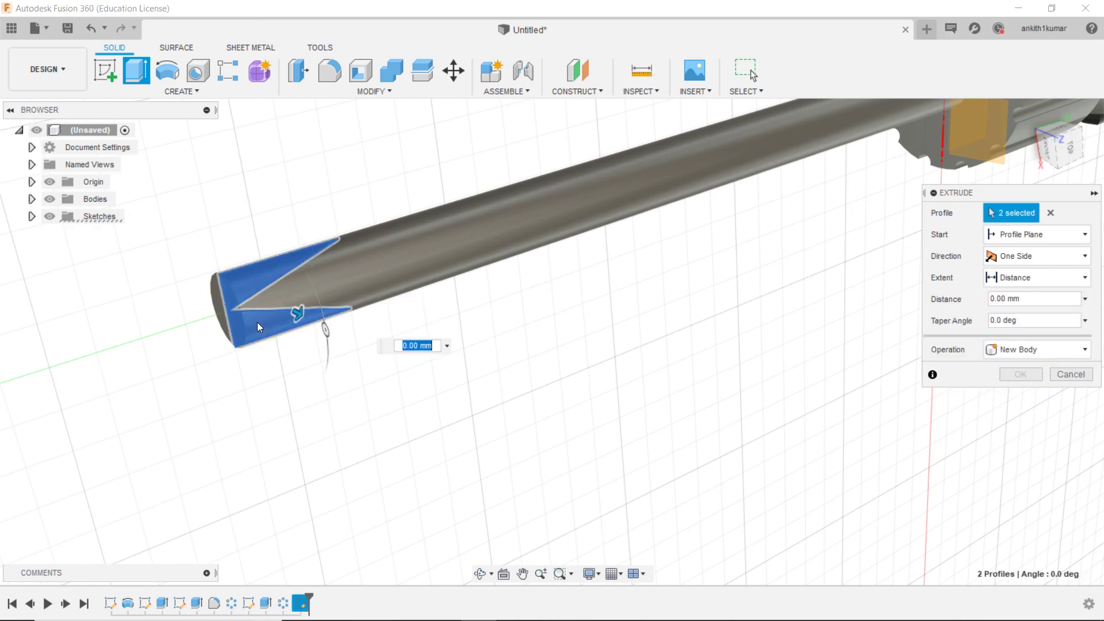
{"action": "left_click", "coordinate": [1029, 256]}
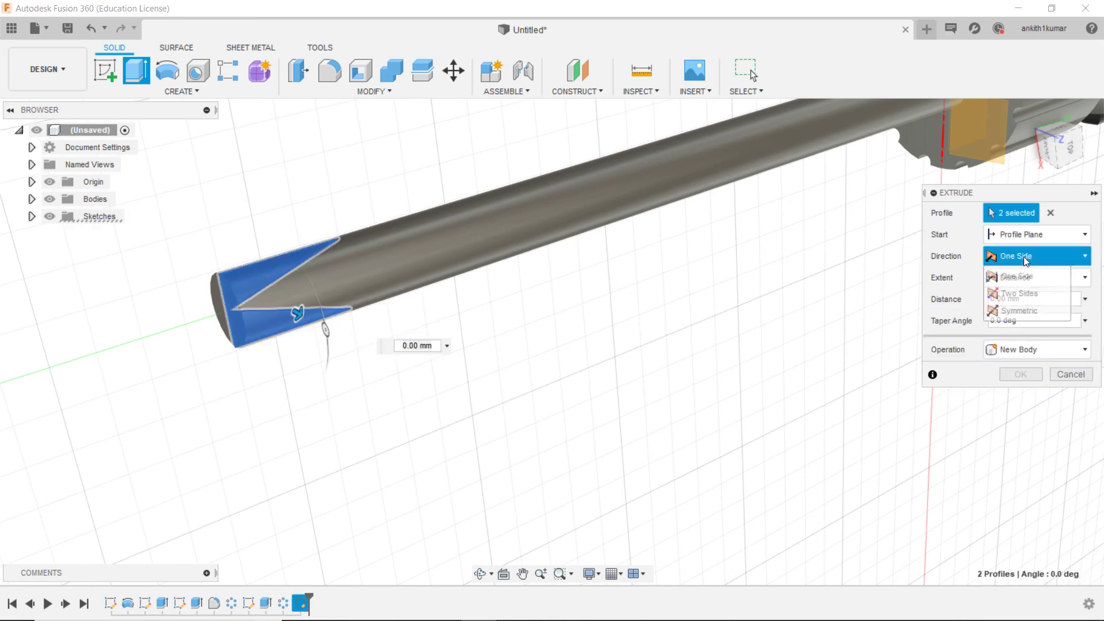
{"action": "left_click", "coordinate": [1030, 313]}
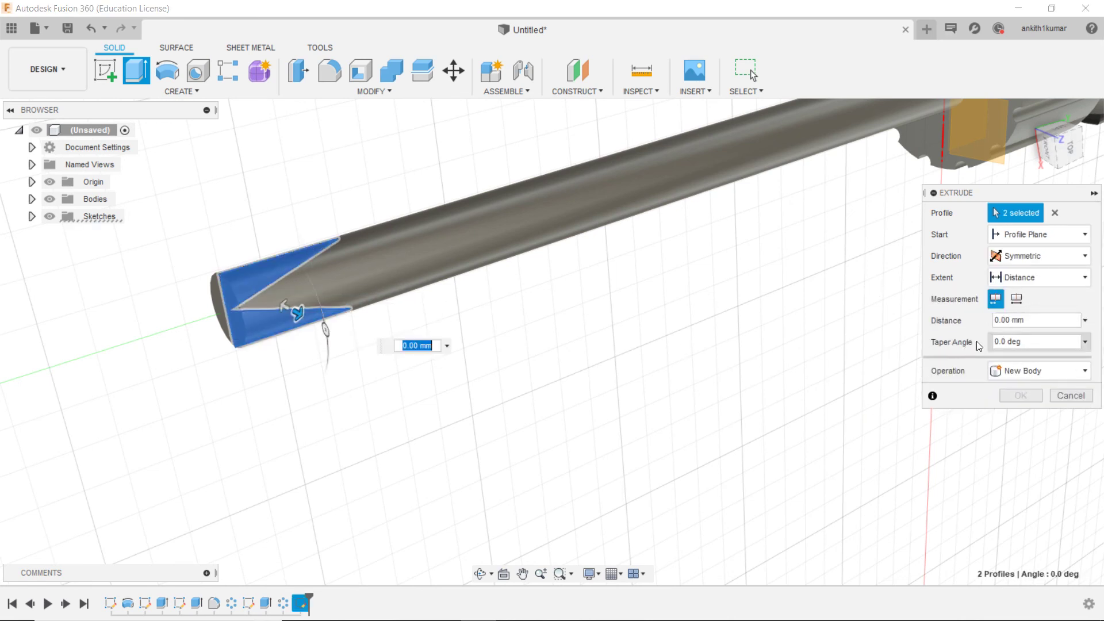
{"action": "left_click_drag", "start_coordinate": [299, 305], "coordinate": [406, 377]}
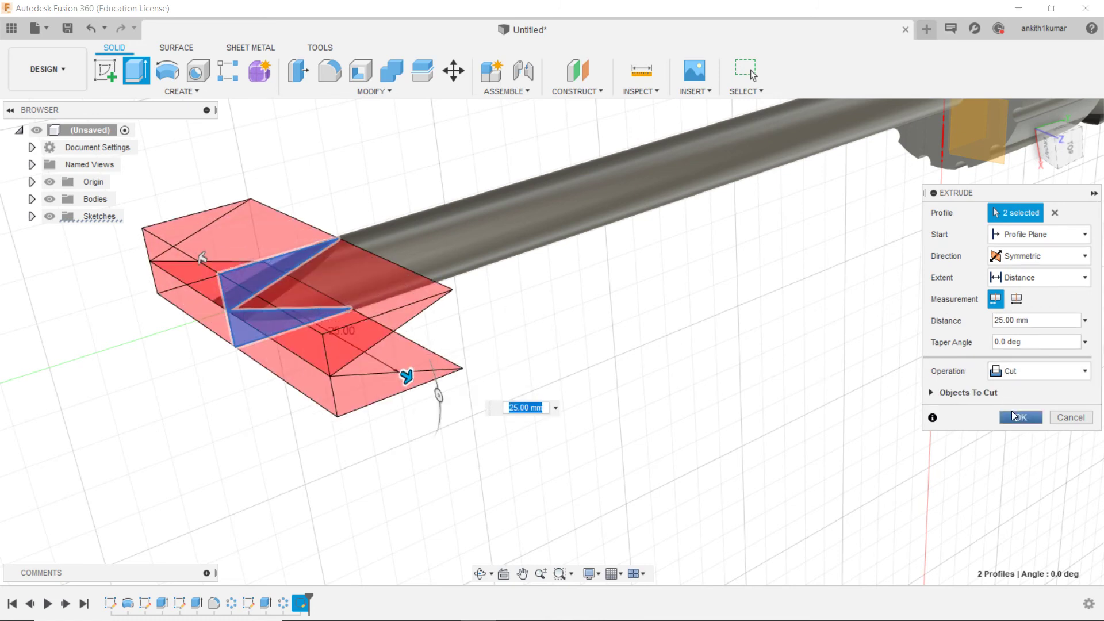
{"action": "left_click", "coordinate": [1012, 416]}
Fillet the handle's outer rear end edge with a 5 mm radius.
{"action": "scroll", "coordinate": [727, 320], "scroll_direction": "down", "scroll_amount": 3}
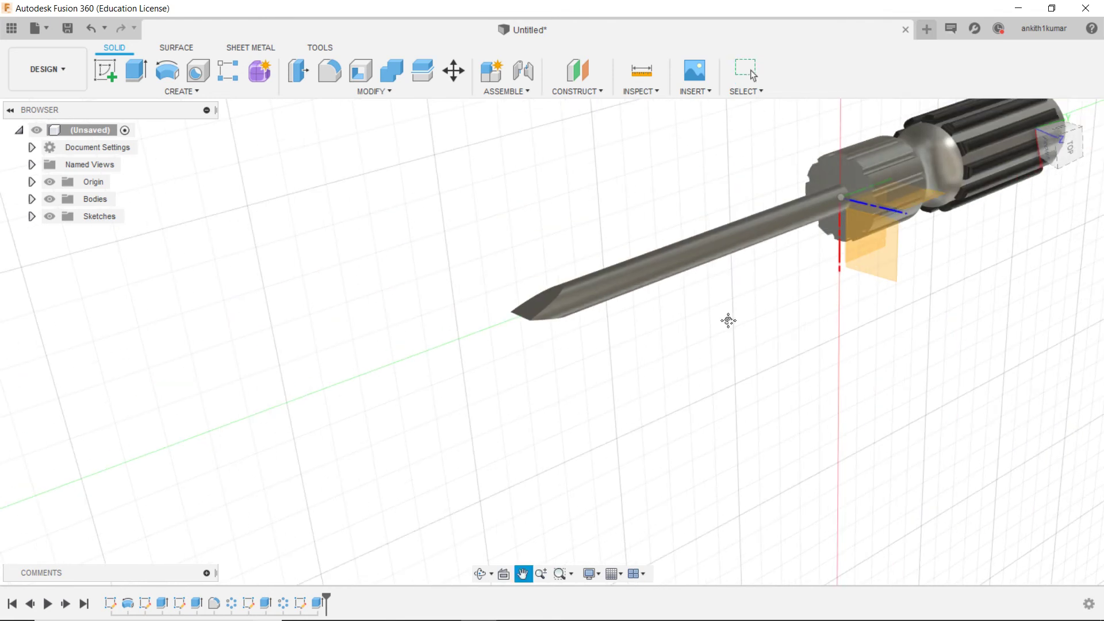
{"action": "left_click_drag", "start_coordinate": [728, 320], "coordinate": [283, 389]}
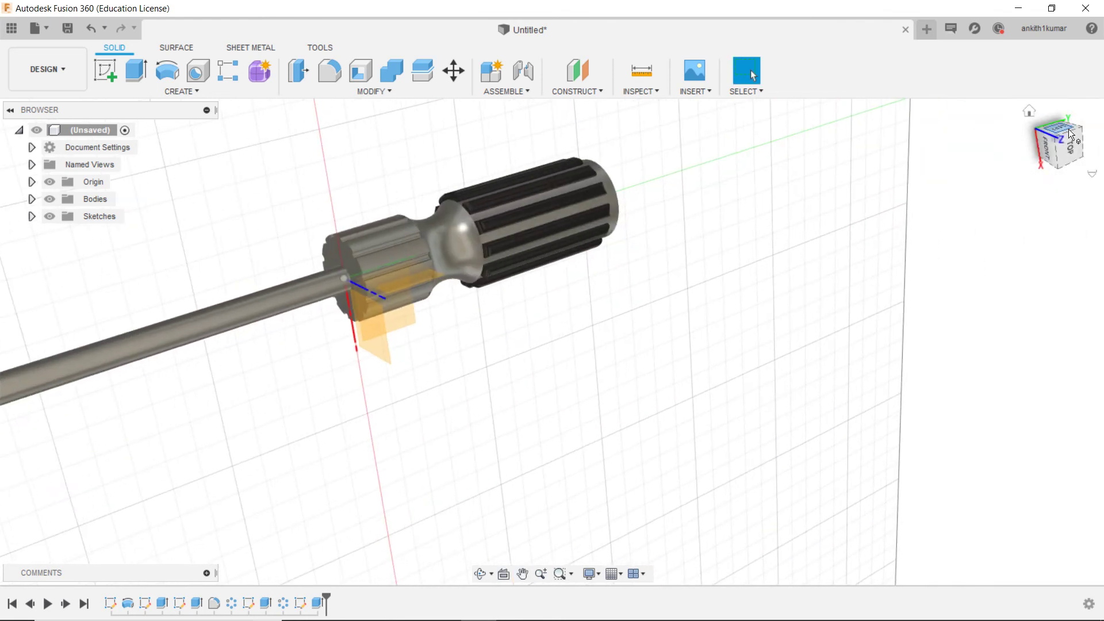
{"action": "middle_click_drag", "start_coordinate": [1012, 157], "coordinate": [411, 118], "text": "shift"}
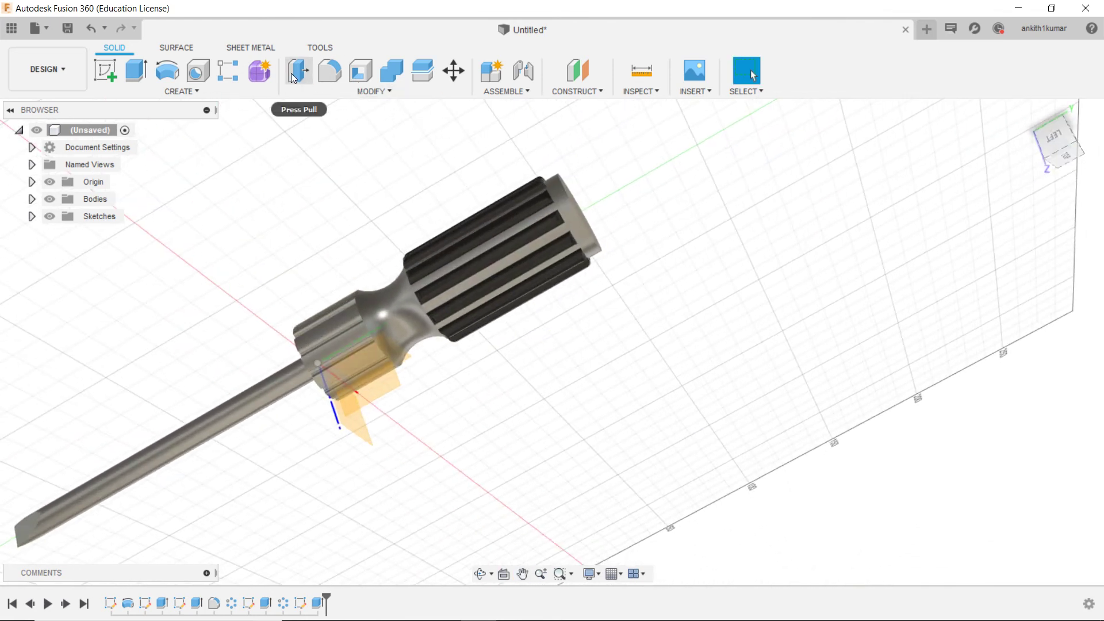
{"action": "left_click", "coordinate": [321, 77]}
{"action": "left_click", "coordinate": [580, 219]}
{"action": "type", "text": "5"}
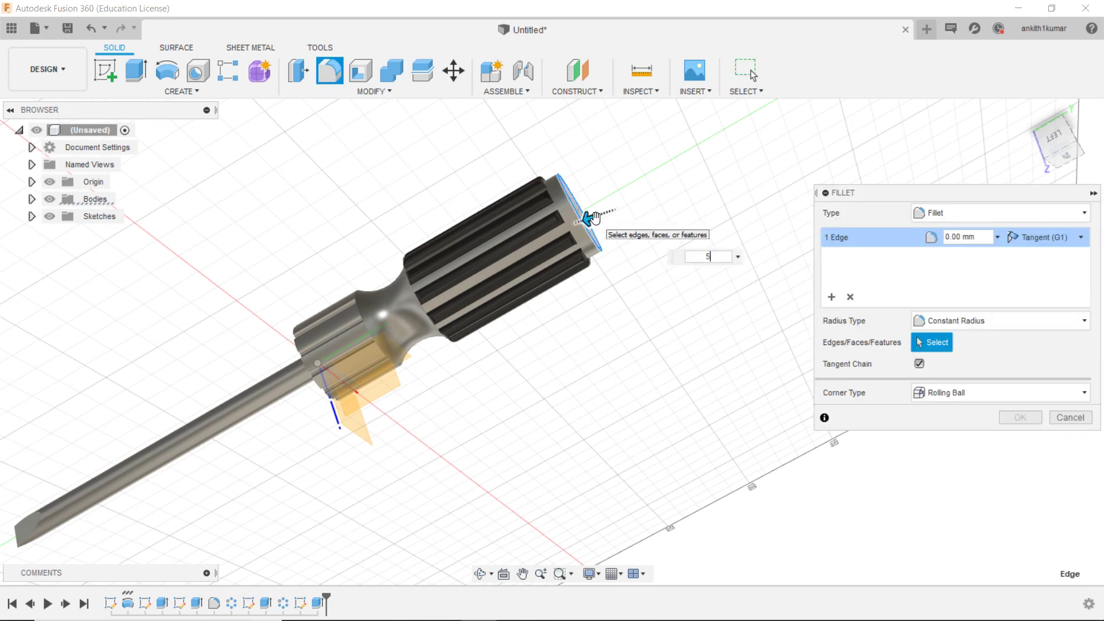
{"action": "key", "text": "Return"}
{"action": "key", "text": "Return"}
{"action": "scroll", "coordinate": [598, 223], "scroll_direction": "down", "scroll_amount": 3}
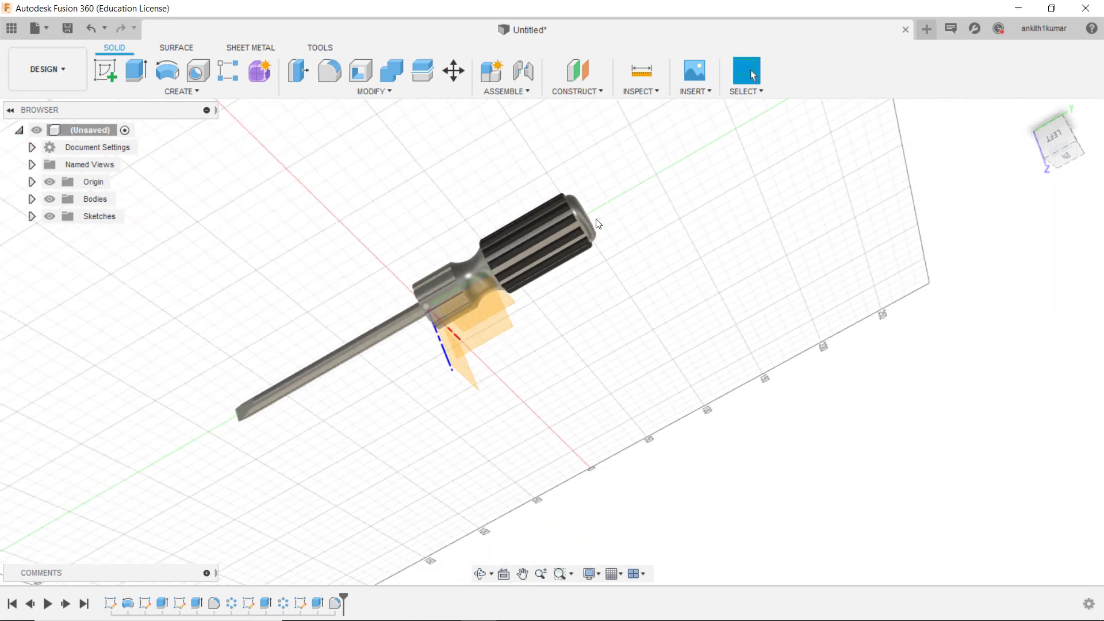
{"action": "left_click", "coordinate": [373, 93]}
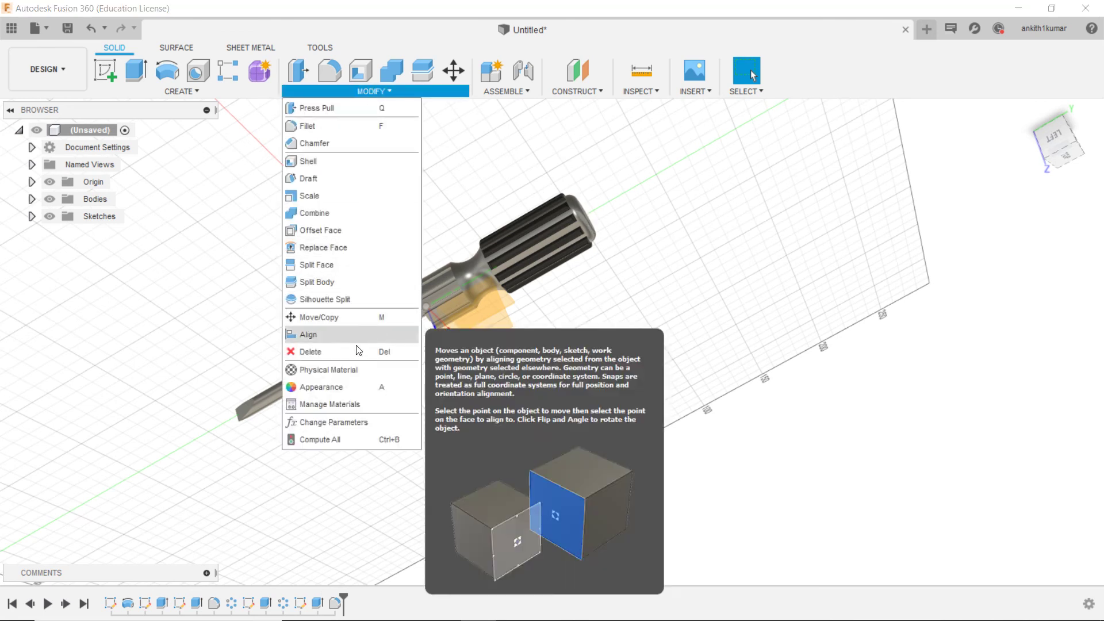
{"action": "left_click", "coordinate": [340, 391]}
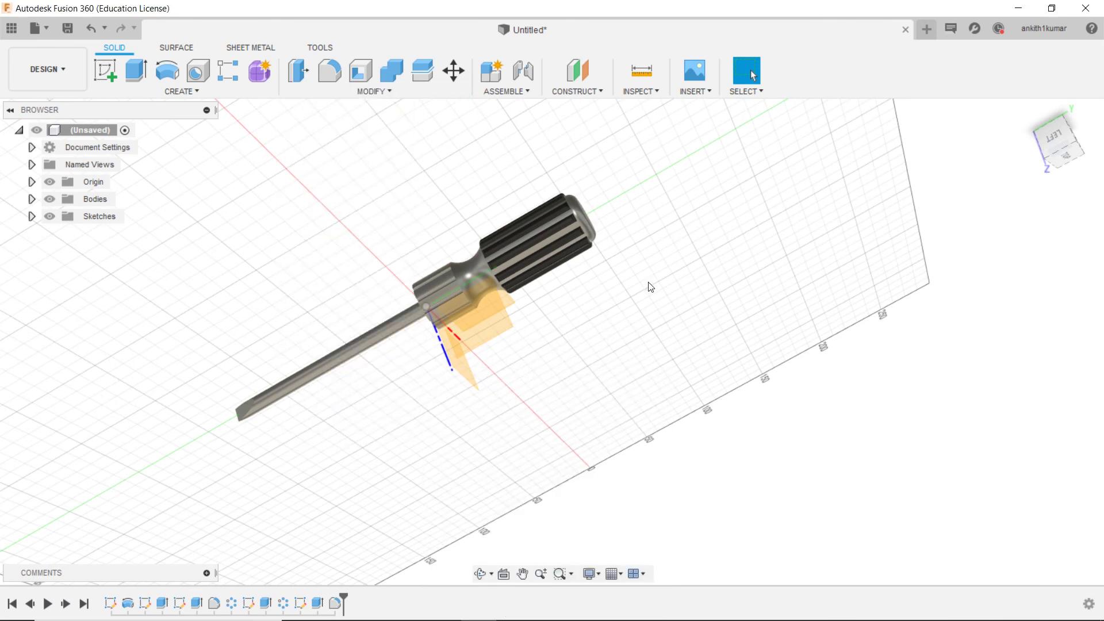
Search the appearance library for yellow and apply Paint - Metallic (Yellow) to the handle.
{"action": "left_click", "coordinate": [923, 318]}
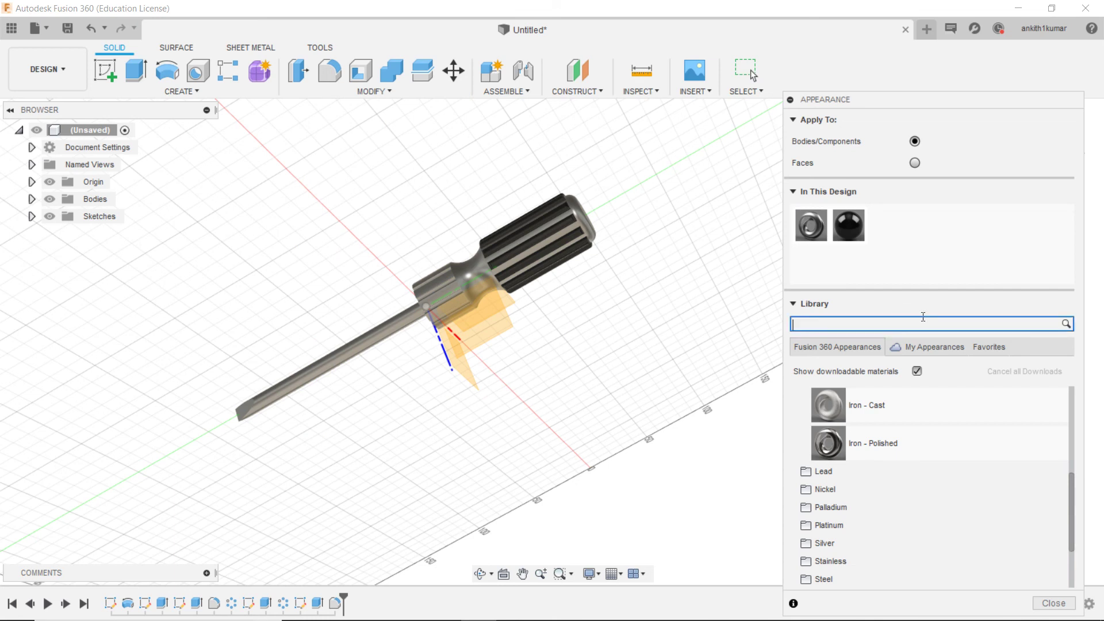
{"action": "type", "text": "ye"}
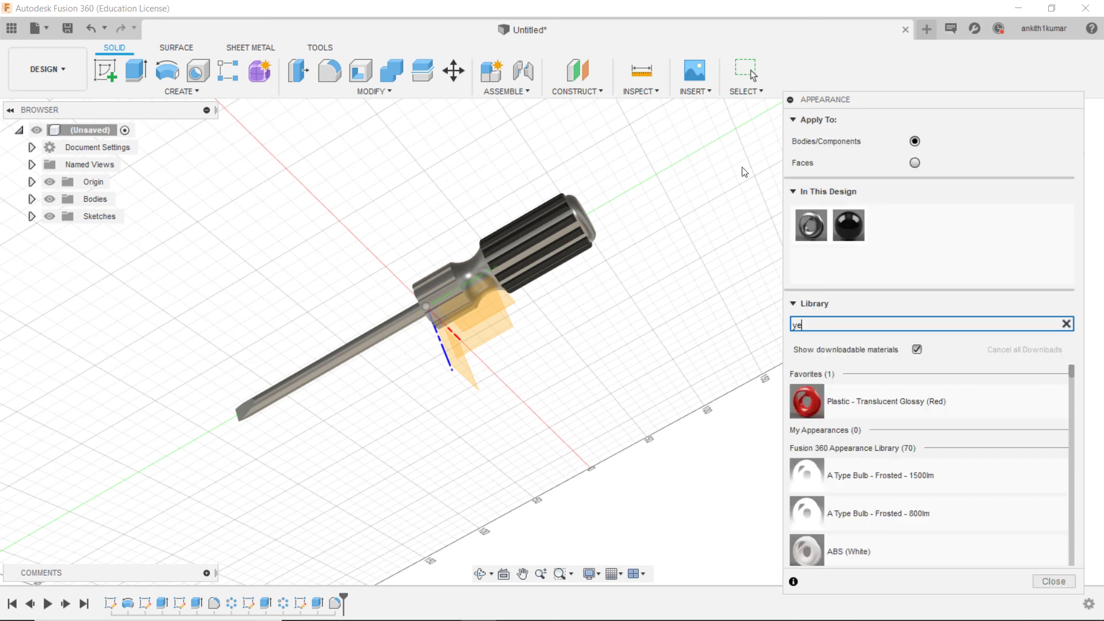
{"action": "type", "text": "l"}
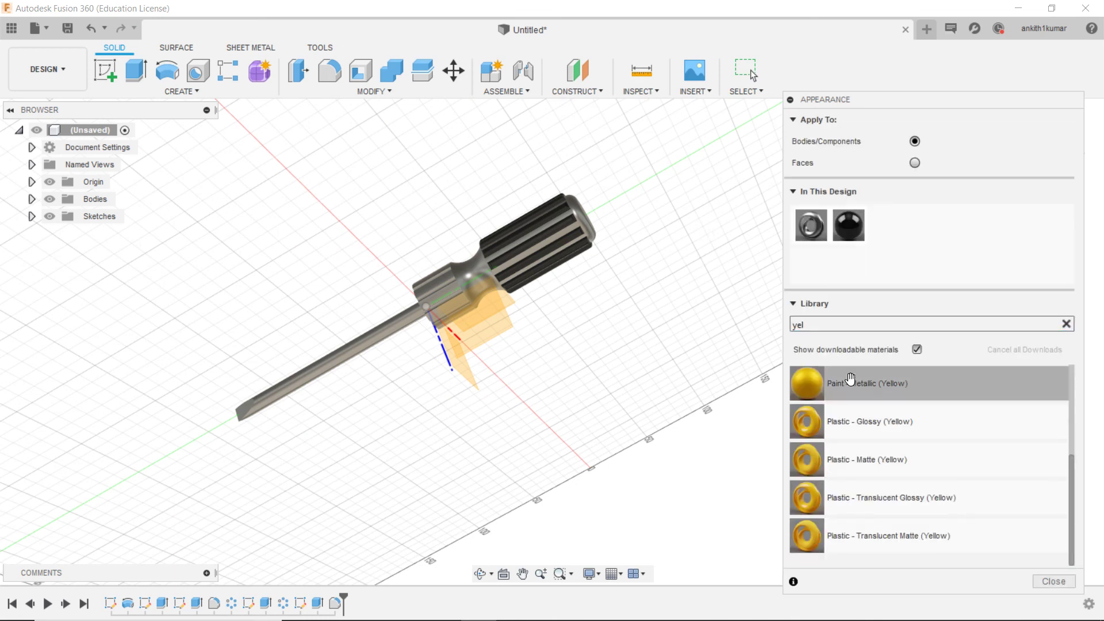
{"action": "left_click_drag", "start_coordinate": [851, 380], "coordinate": [525, 305]}
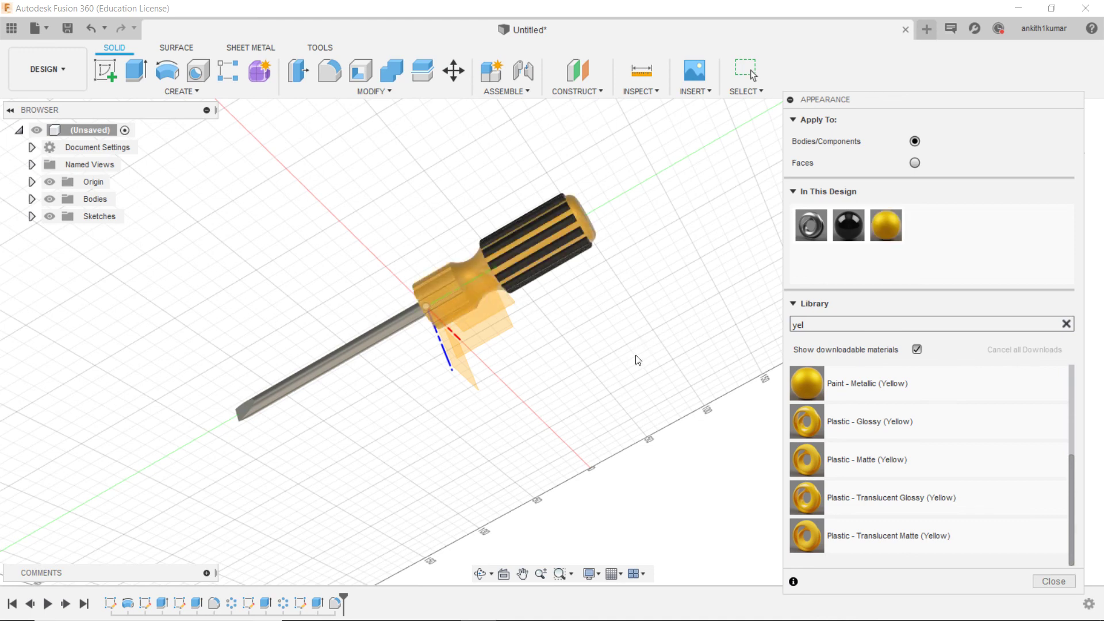
{"action": "scroll", "coordinate": [526, 402], "scroll_direction": "up", "scroll_amount": 2}
{"action": "scroll", "coordinate": [388, 371], "scroll_direction": "up", "scroll_amount": 2}
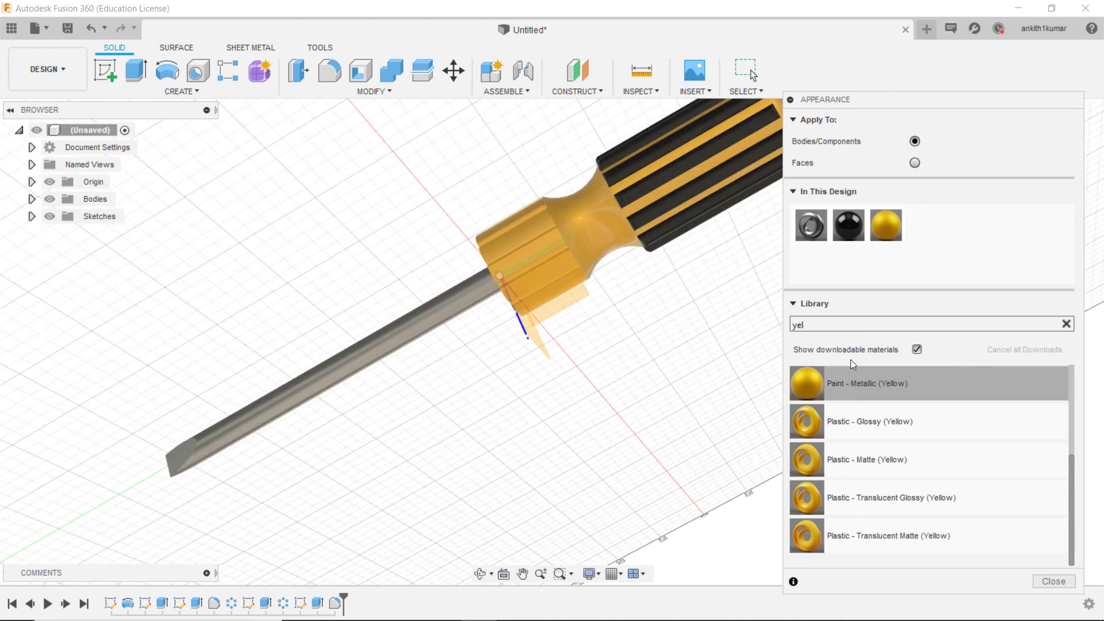
Apply Silver - Polished to the shaft, then close the appearance library.
{"action": "left_click", "coordinate": [819, 322]}
{"action": "key", "text": "BackSpace"}
{"action": "key", "text": "BackSpace"}
{"action": "key", "text": "BackSpace"}
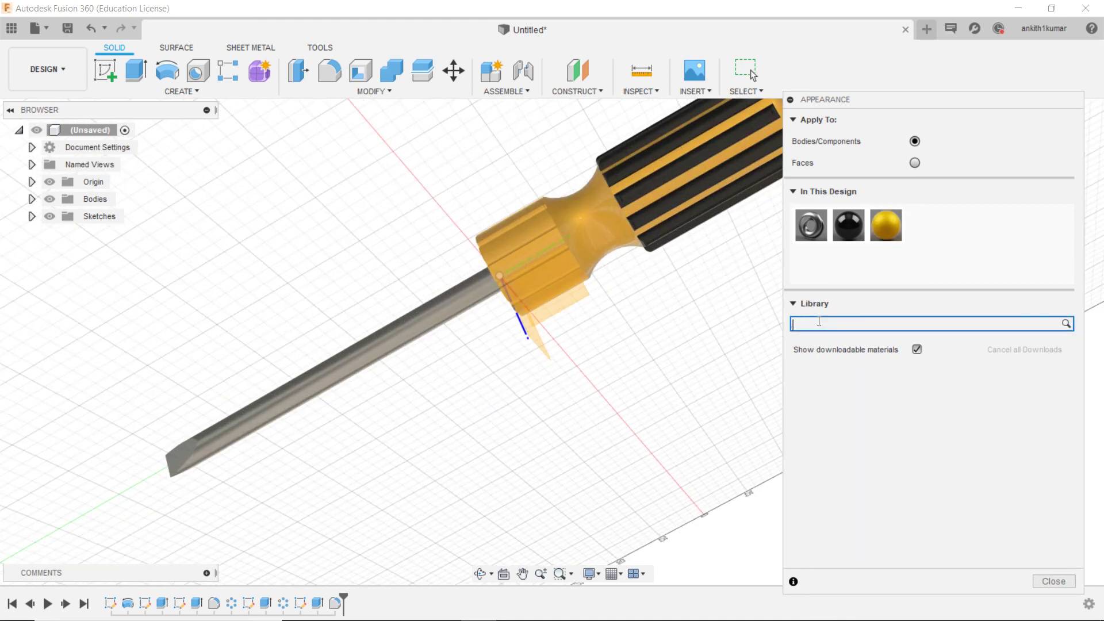
{"action": "type", "text": "sl"}
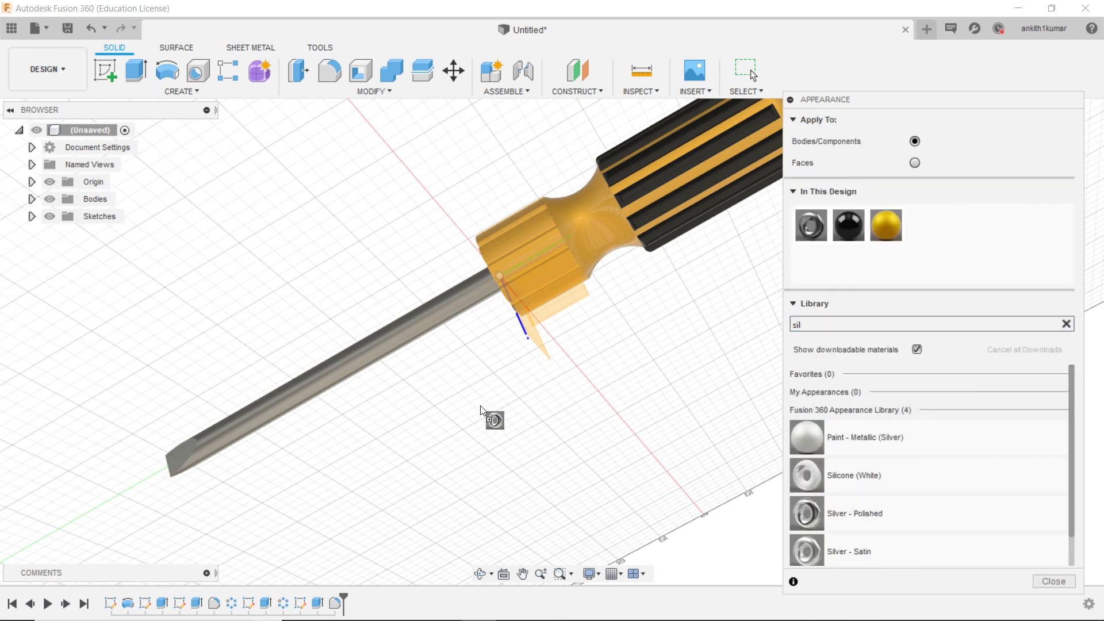
{"action": "left_click_drag", "start_coordinate": [947, 499], "coordinate": [419, 352]}
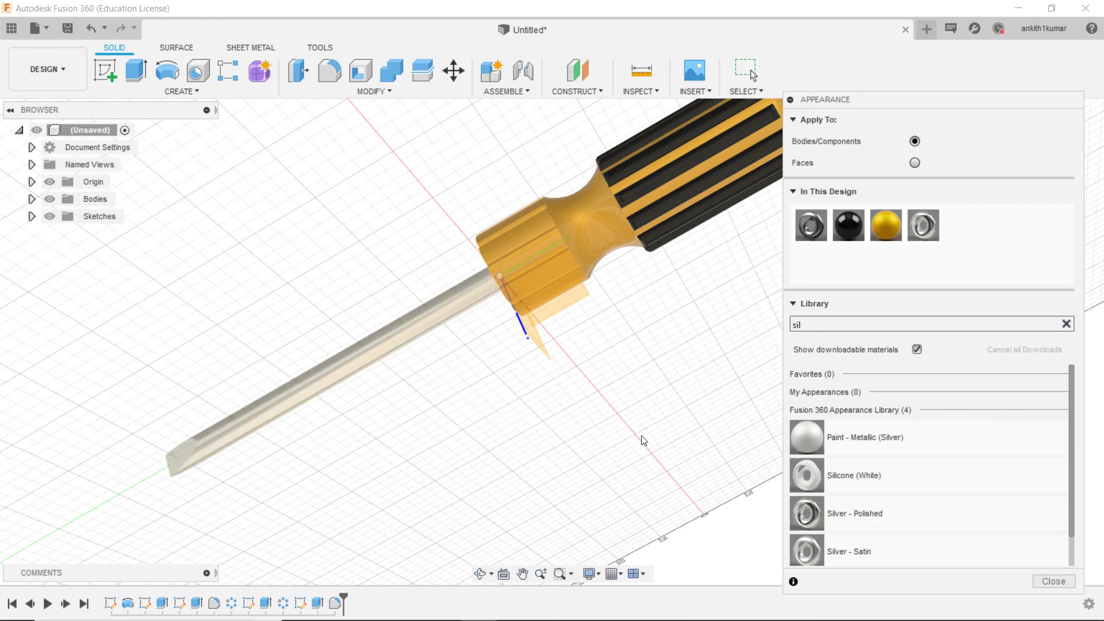
{"action": "scroll", "coordinate": [643, 440], "scroll_direction": "down", "scroll_amount": 2}
{"action": "scroll", "coordinate": [816, 500], "scroll_direction": "down", "scroll_amount": 1}
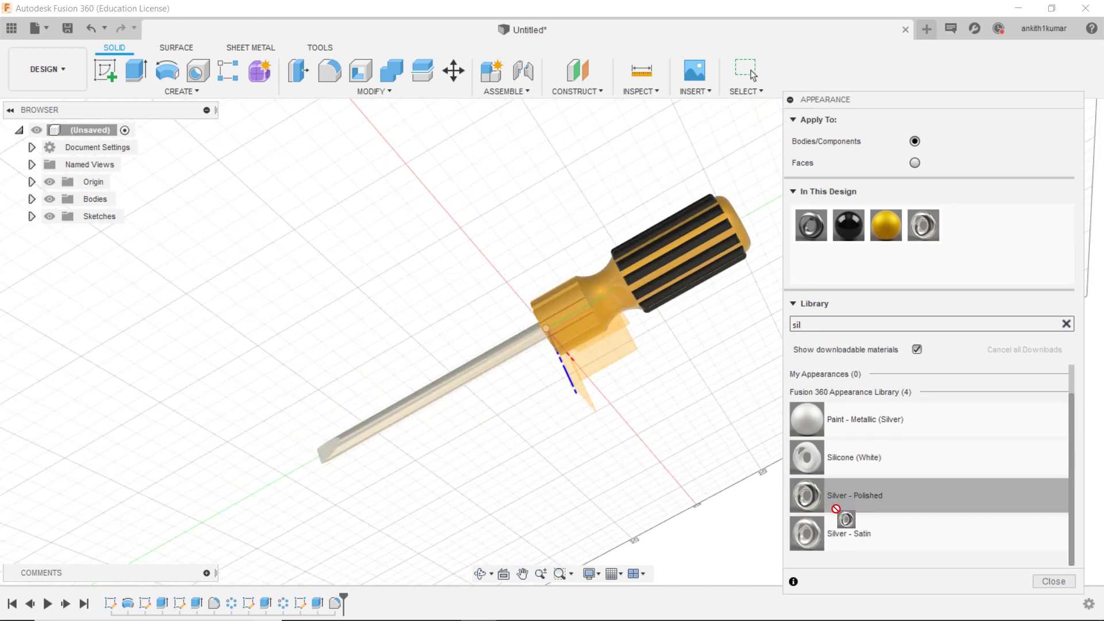
{"action": "left_click_drag", "start_coordinate": [841, 511], "coordinate": [522, 444]}
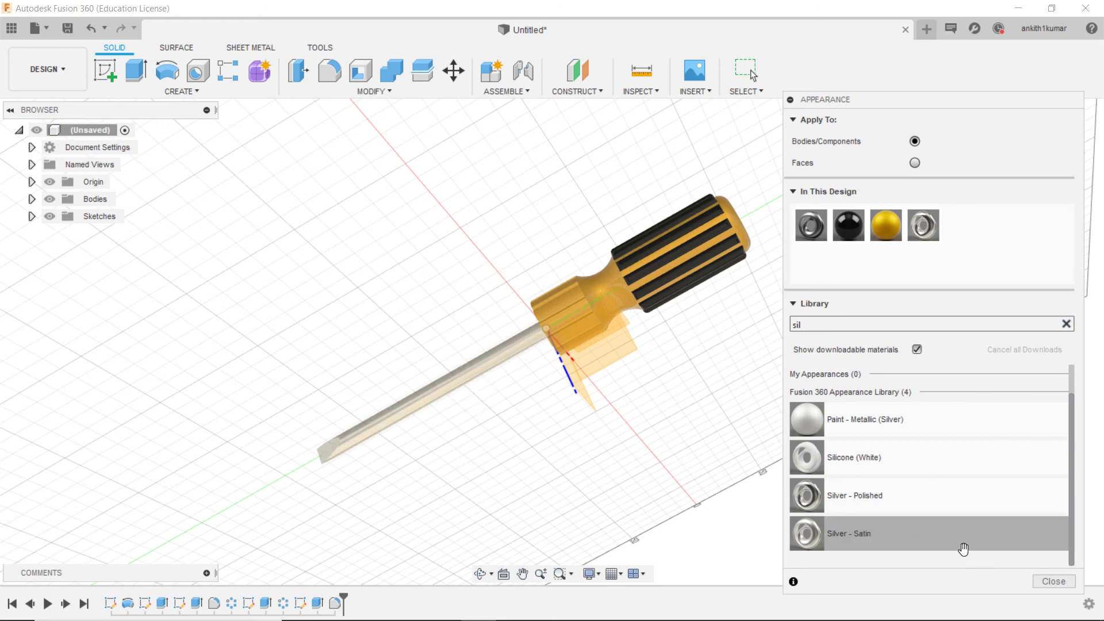
{"action": "left_click", "coordinate": [1054, 581]}
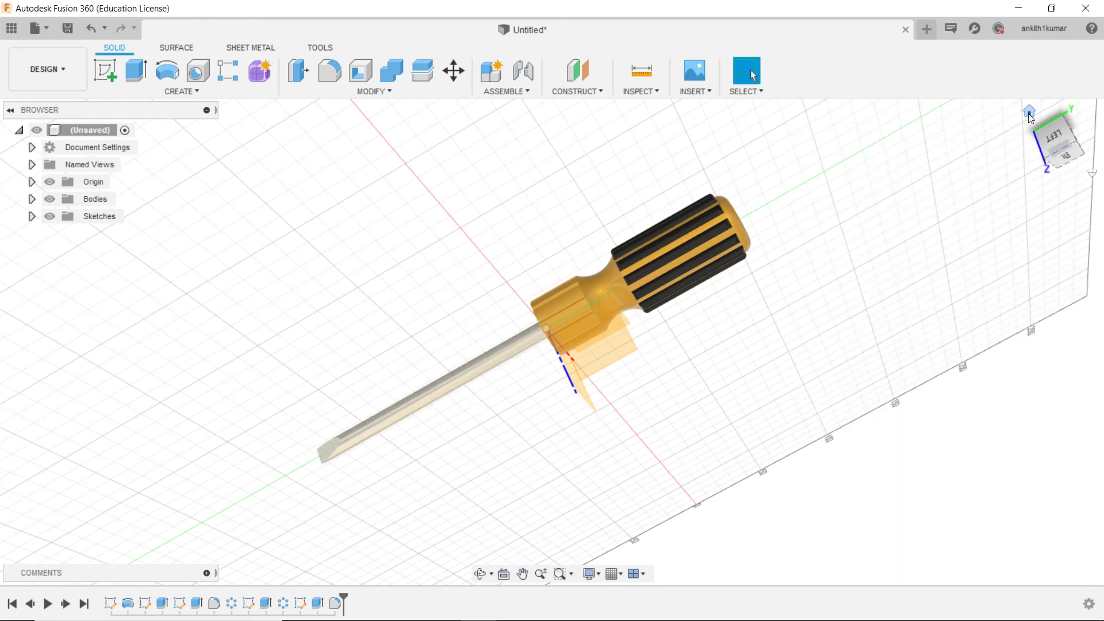
Return to the home view and turn off the layout grid.
{"action": "left_click", "coordinate": [1029, 111]}
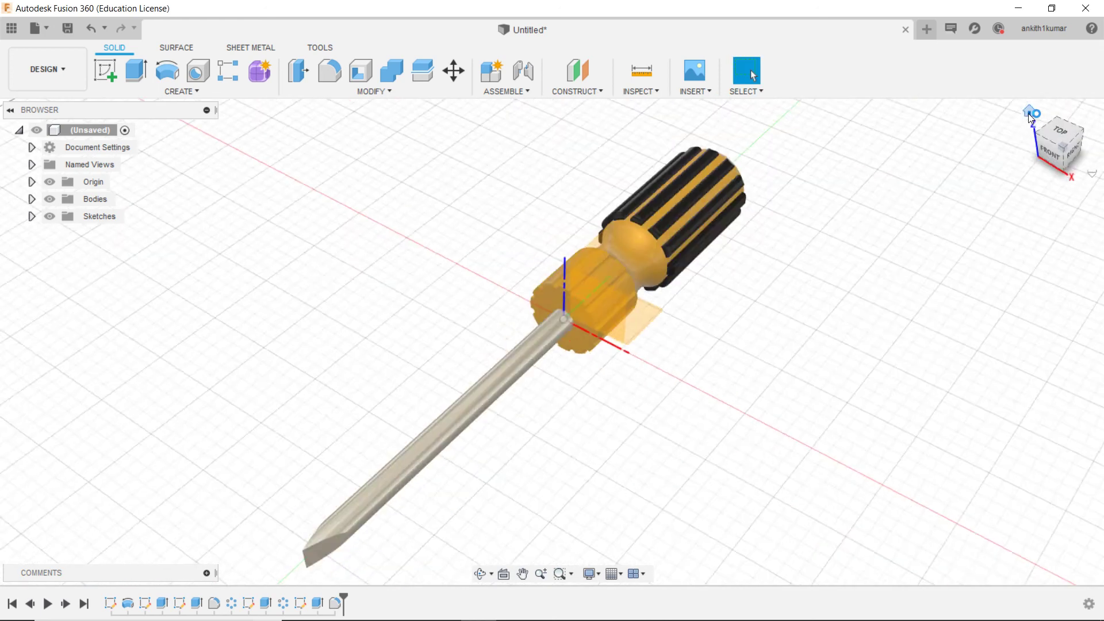
{"action": "left_click", "coordinate": [613, 574]}
{"action": "left_click", "coordinate": [633, 485]}
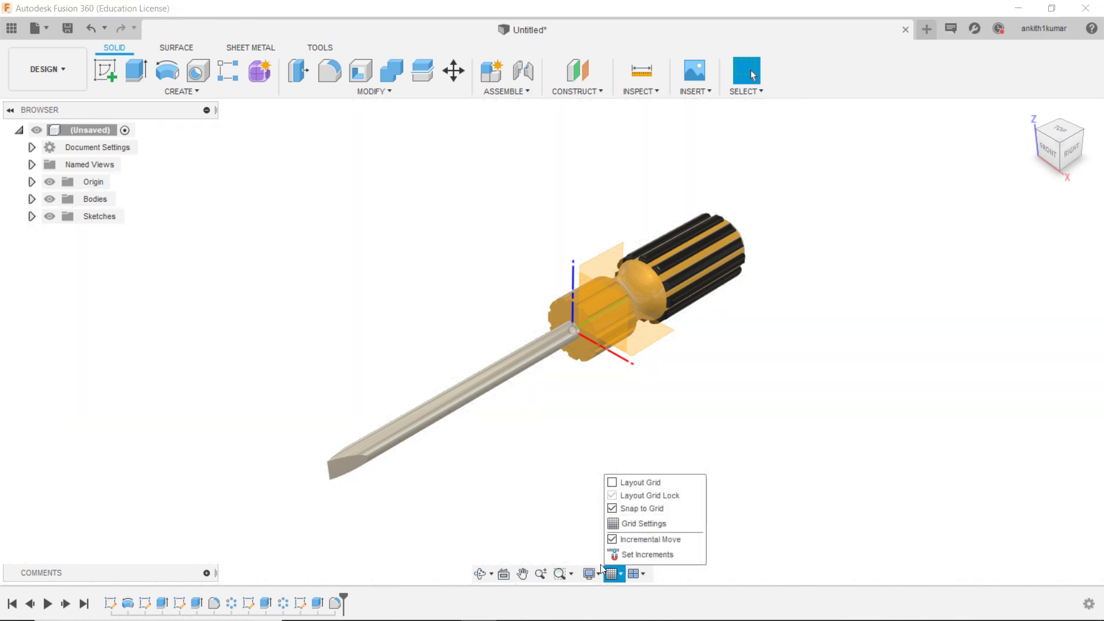
Hide the origin planes and axes, then orbit to view the screwdriver from above.
{"action": "left_click", "coordinate": [589, 574]}
{"action": "mouse_move", "coordinate": [639, 441]}
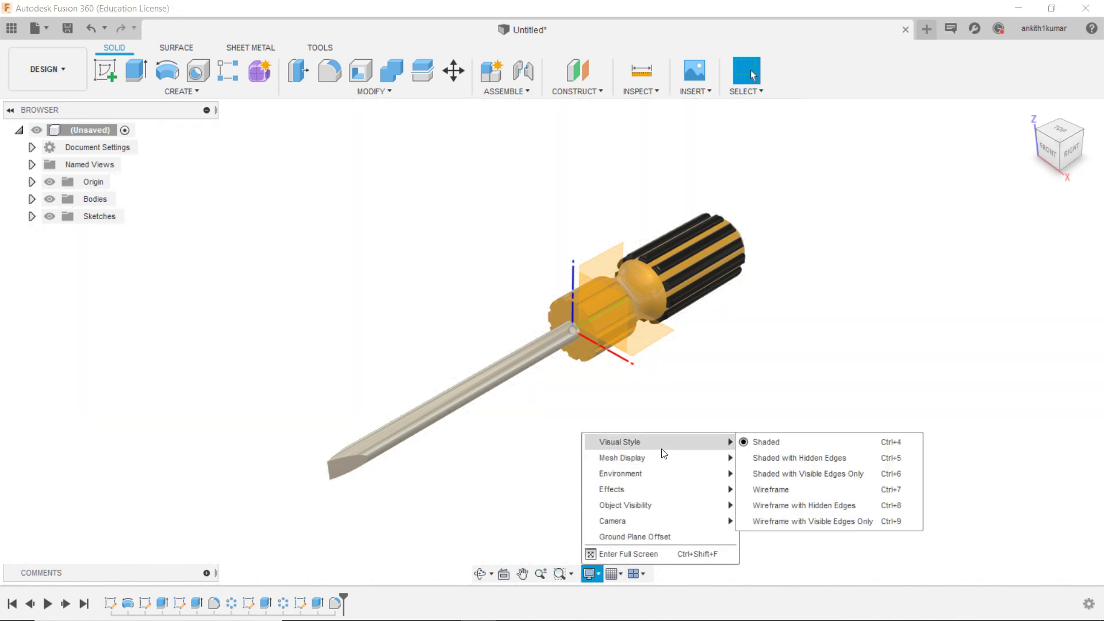
{"action": "left_click", "coordinate": [764, 448]}
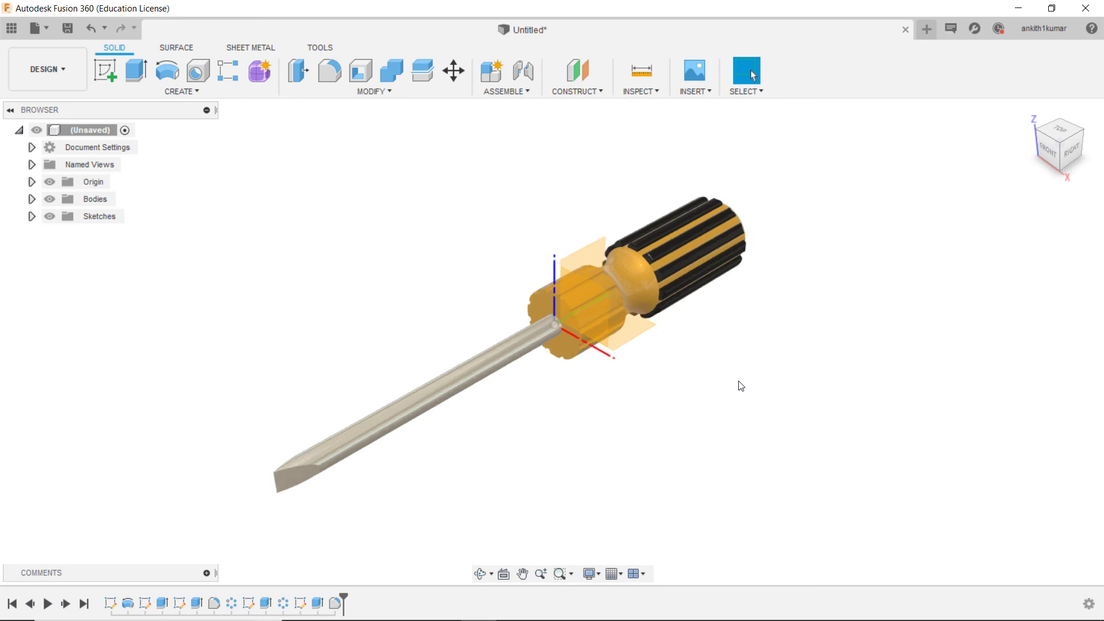
{"action": "scroll", "coordinate": [739, 385], "scroll_direction": "up", "scroll_amount": 3}
{"action": "left_click", "coordinate": [48, 182]}
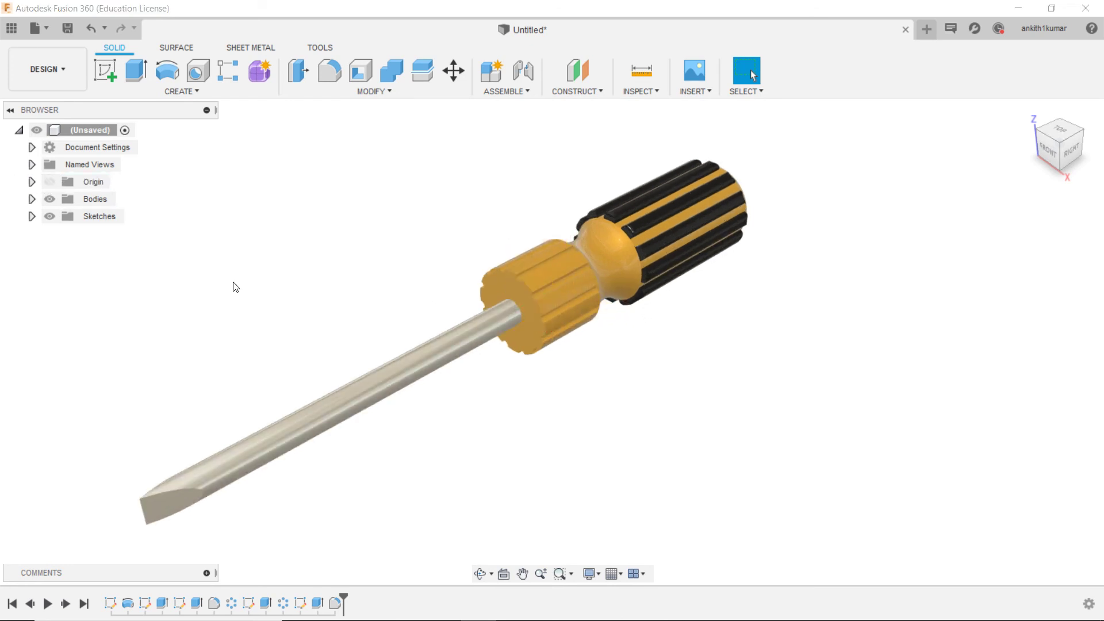
{"action": "scroll", "coordinate": [390, 288], "scroll_direction": "down", "scroll_amount": 3}
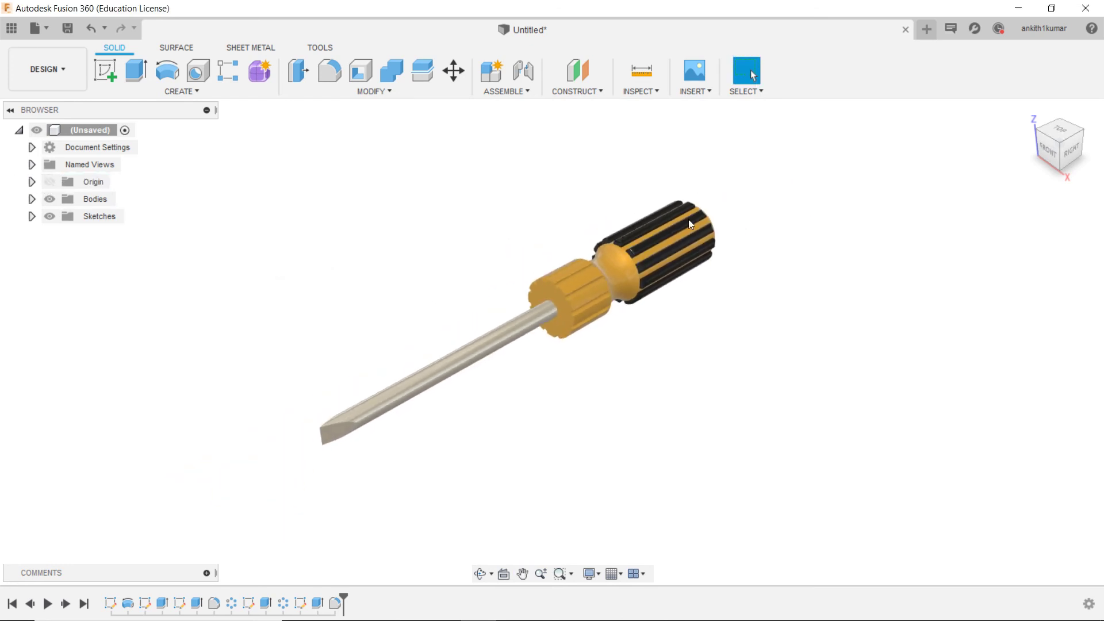
{"action": "middle_click_drag", "start_coordinate": [552, 342], "coordinate": [581, 322], "text": "shift"}
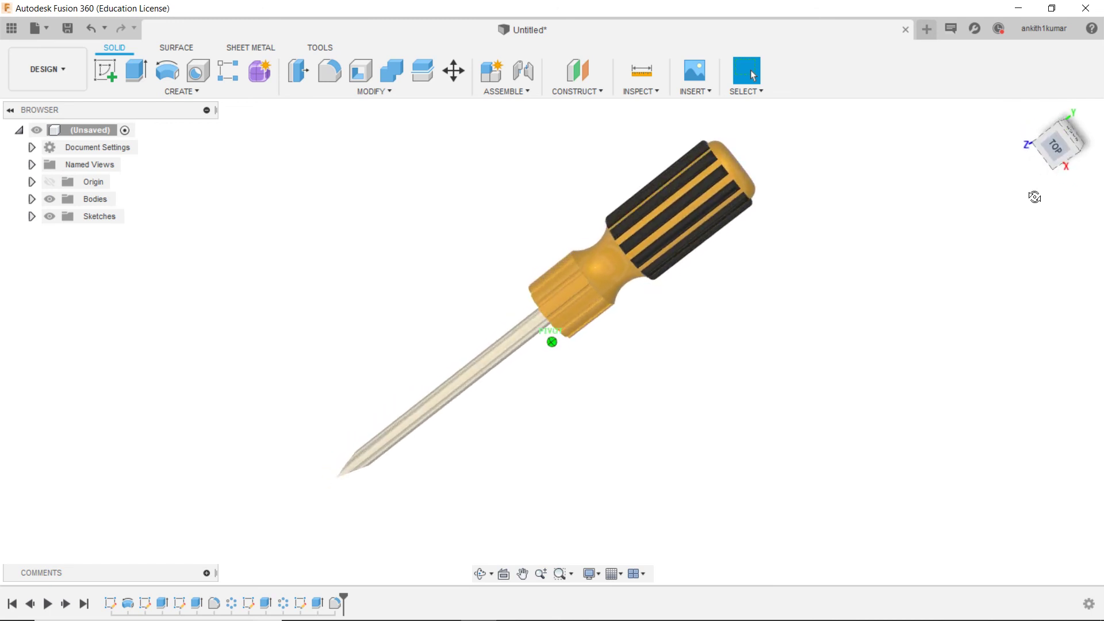